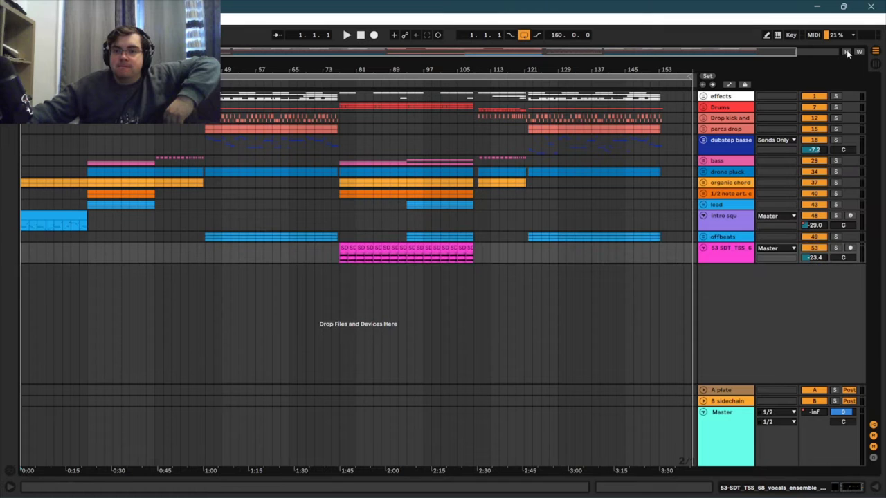
- Zoom in on the first part of the arrangement and expand the Drums and organic chord groups
left_click_drag(788, 50, 338, 90)
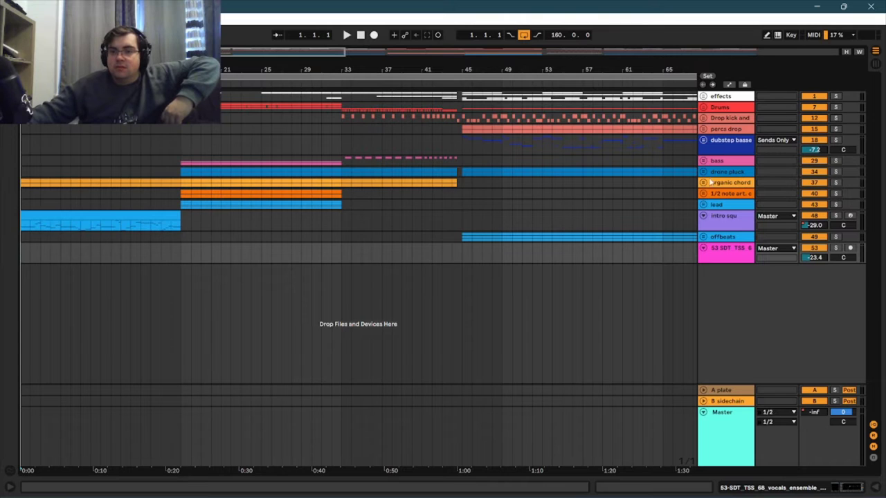
left_click(703, 107)
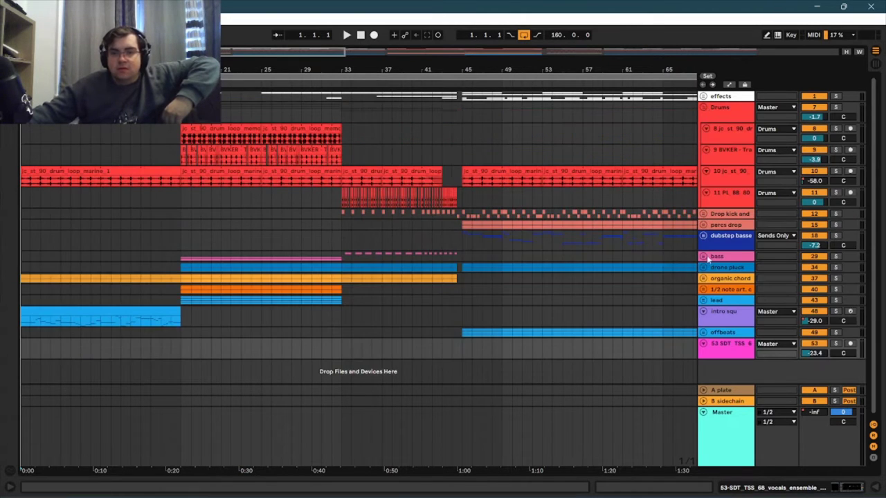
left_click(702, 278)
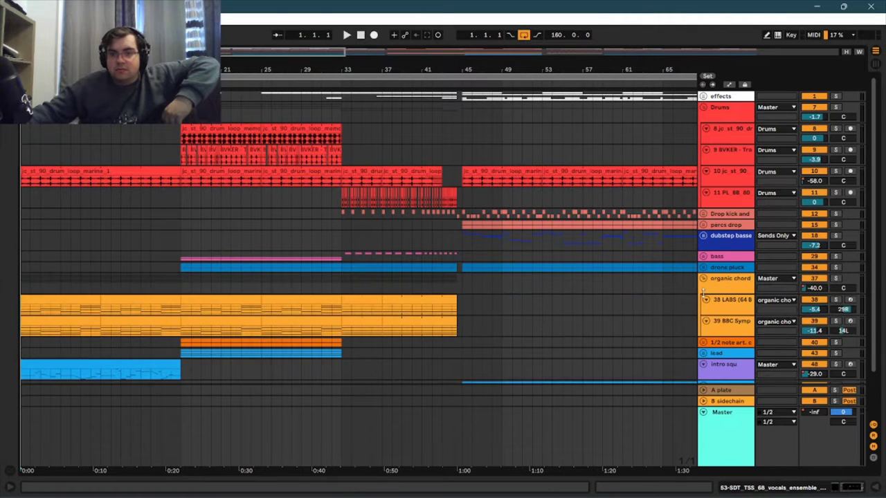
scroll(626, 287, "down", 2)
scroll(627, 291, "down", 2)
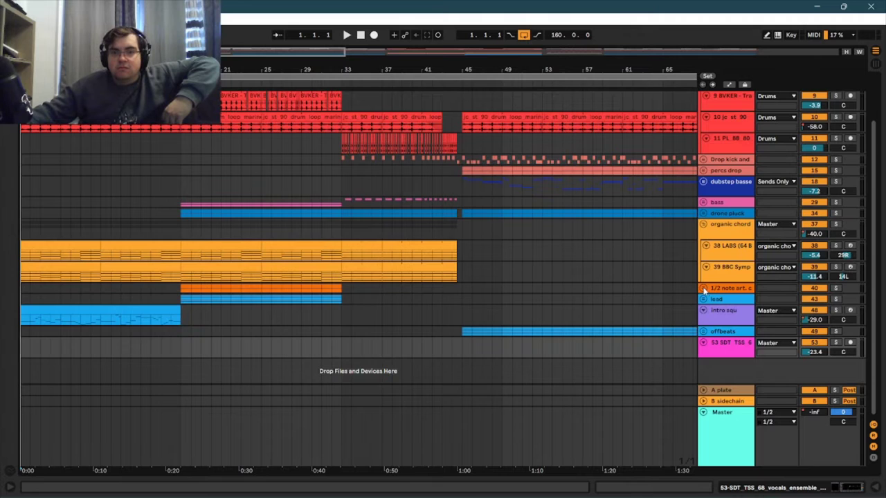
- Expand the 1/2 note chord group and the lead group to inspect their individual tracks
left_click(703, 288)
scroll(554, 279, "down", 1)
scroll(554, 279, "down", 1)
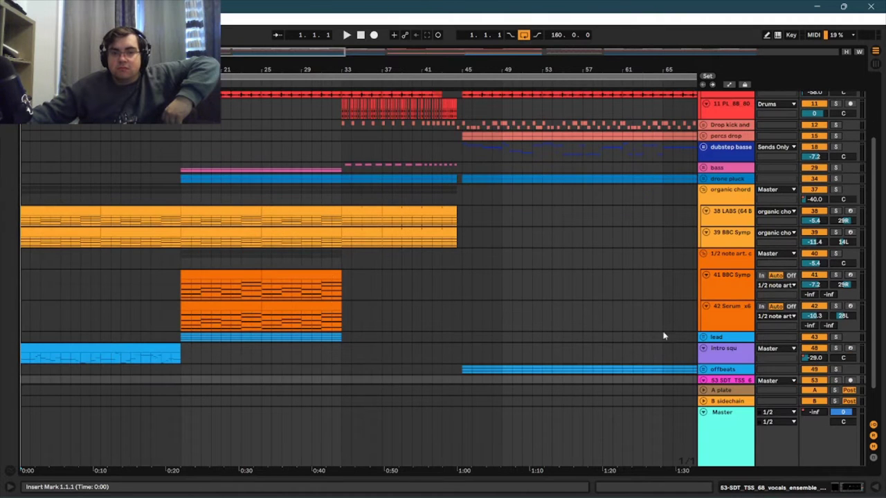
left_click(703, 339)
scroll(633, 290, "down", 2)
scroll(627, 246, "down", 3)
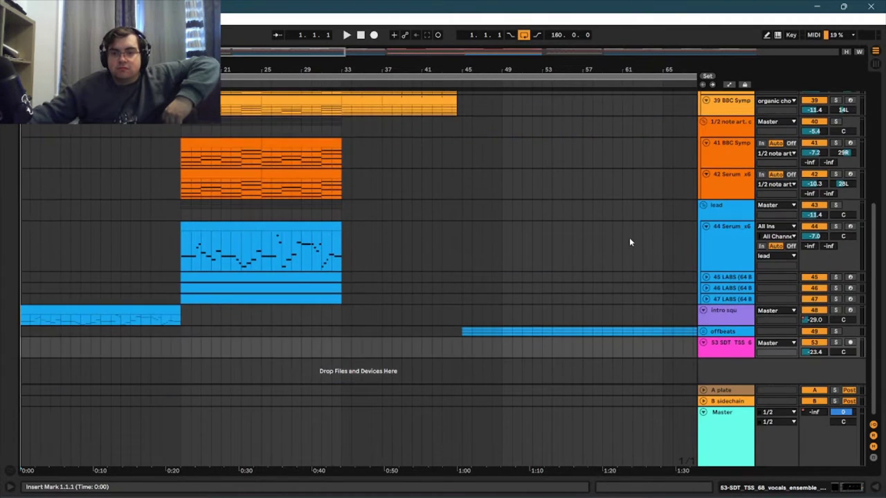
- Collapse the lead group and the 1/2 note chord group
left_click(704, 206)
scroll(610, 228, "up", 3)
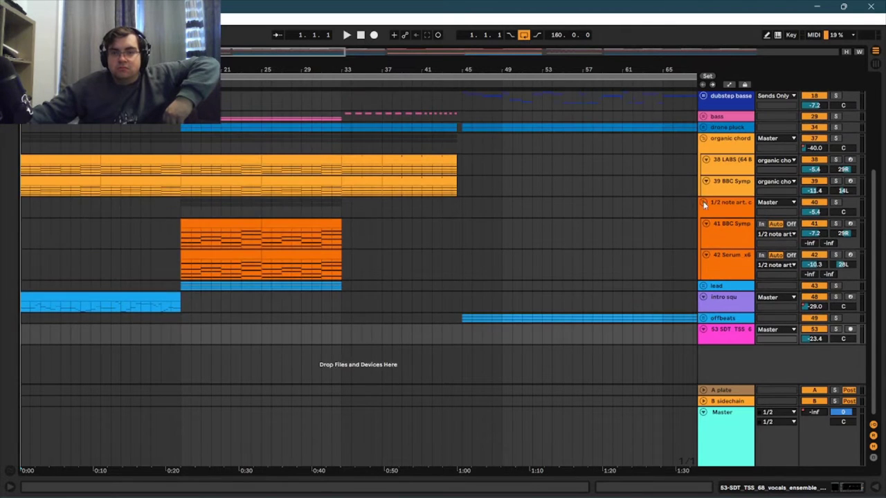
left_click(705, 202)
scroll(645, 239, "up", 5)
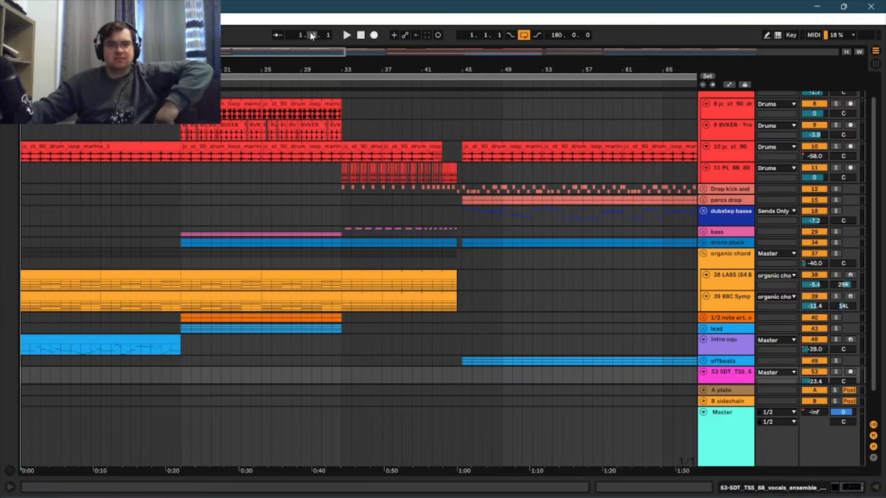
- Expand the drop kick and bass groups to inspect the first build-up and drop
left_click_drag(311, 54, 384, 54)
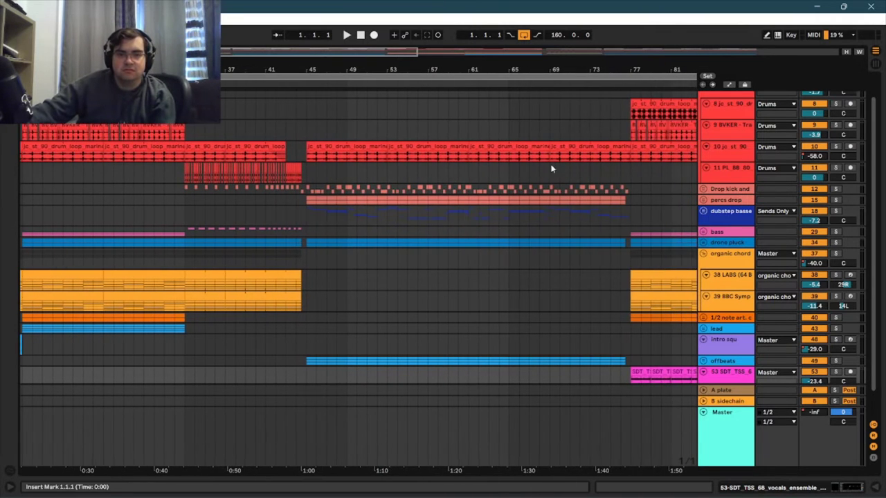
left_click(703, 188)
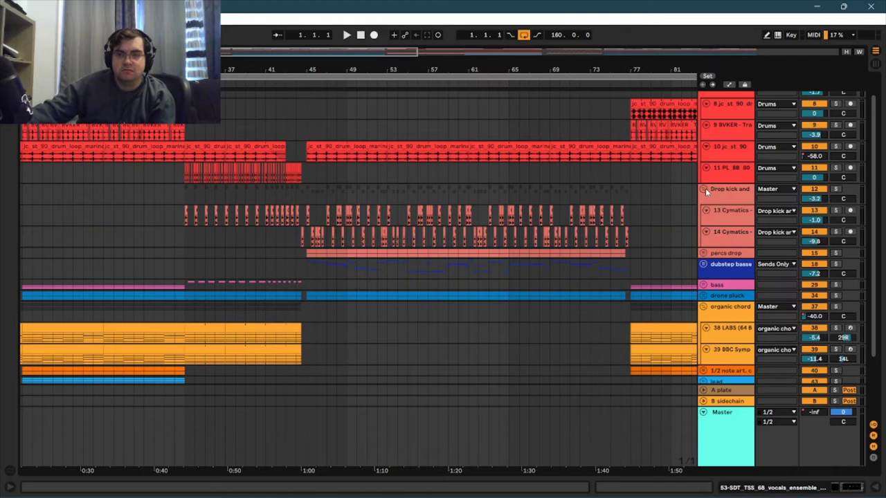
left_click(704, 286)
scroll(485, 289, "down", 2)
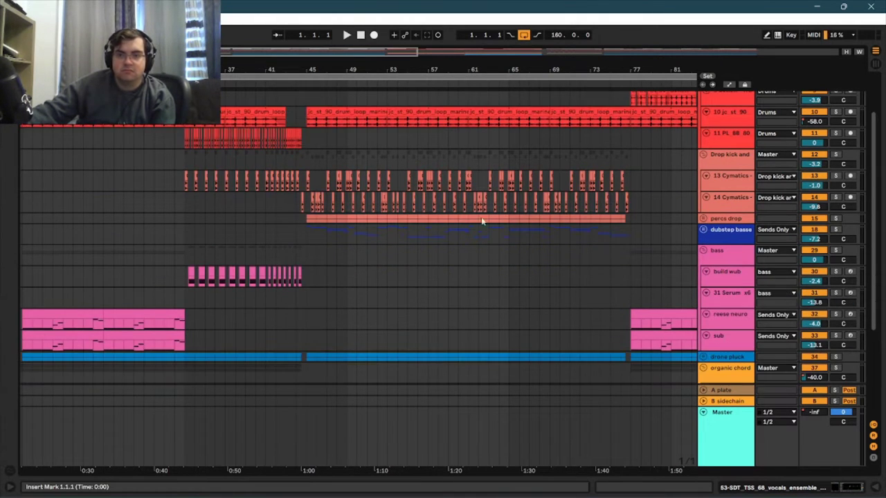
- Expand the dubstep bass group and examine its Serum clips across the first drop
left_click_drag(346, 49, 418, 43)
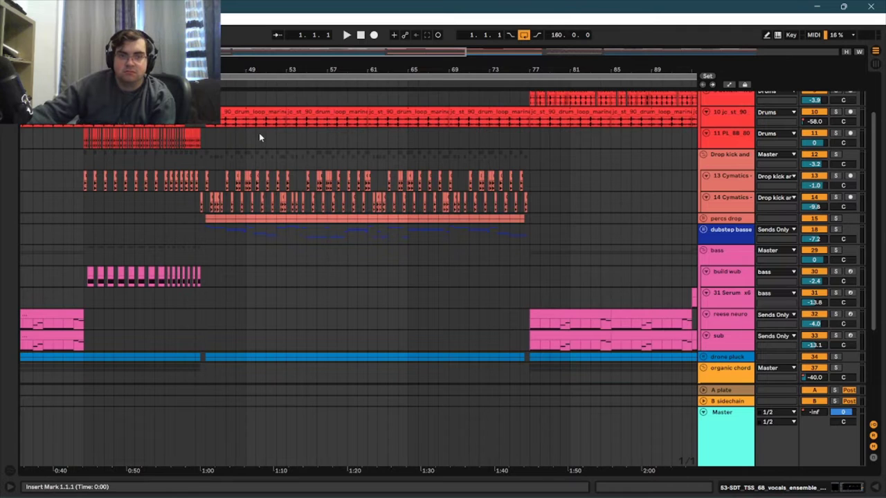
left_click(703, 229)
scroll(613, 187, "down", 4)
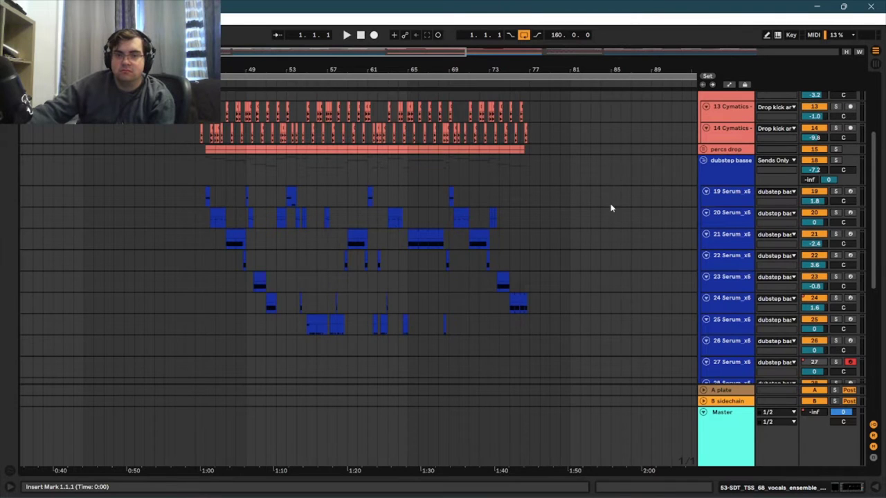
scroll(613, 204, "down", 1)
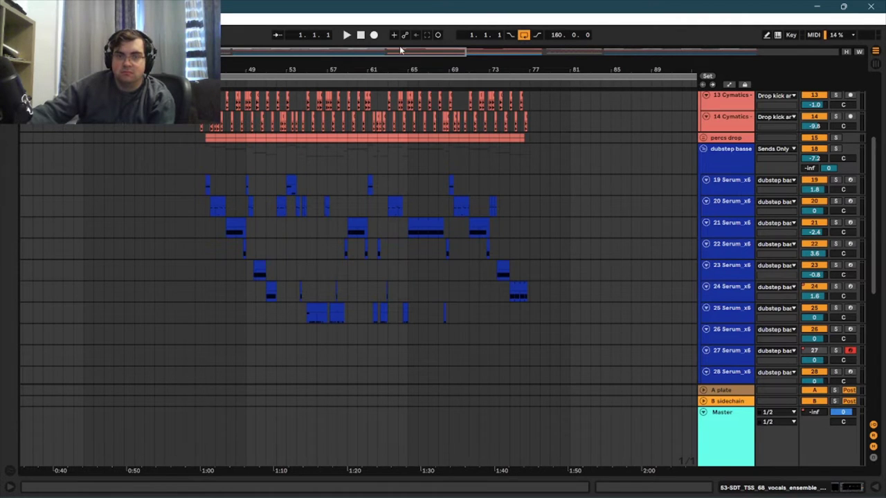
left_click_drag(393, 52, 420, 54)
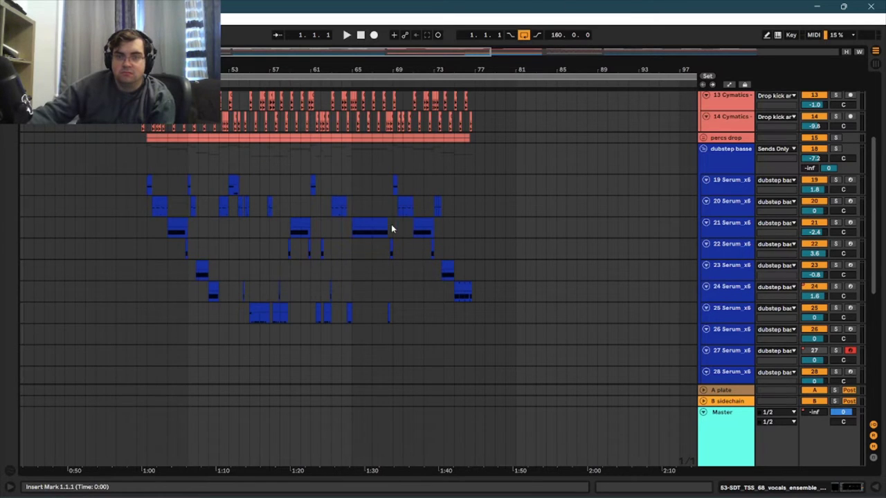
scroll(395, 183, "right", 5)
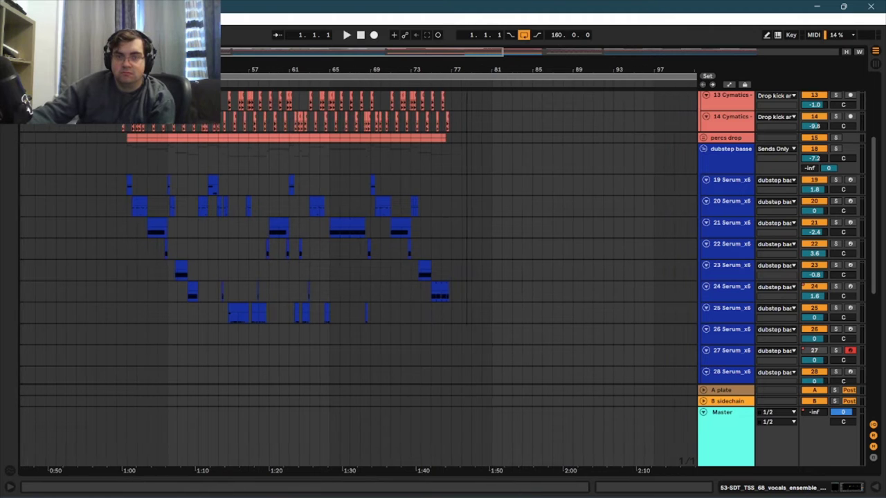
left_click_drag(413, 70, 403, 71)
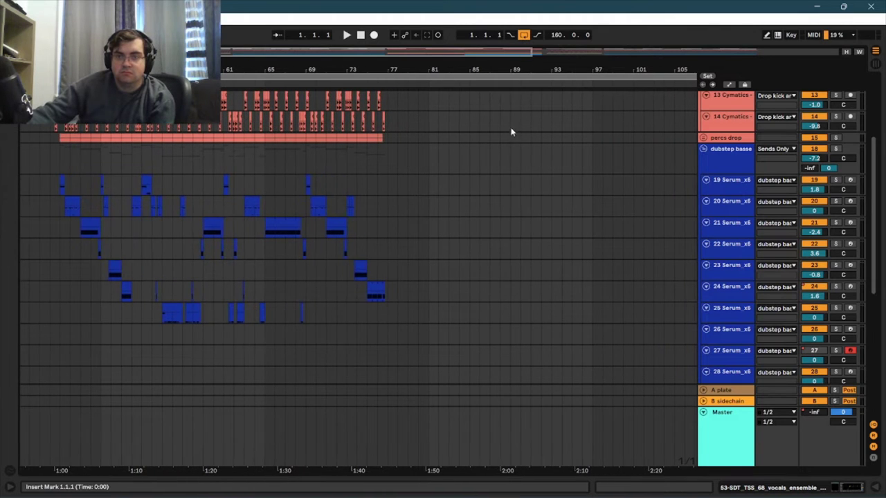
- Collapse the dubstep bass group and the drop kick group
left_click(703, 149)
scroll(587, 163, "up", 3)
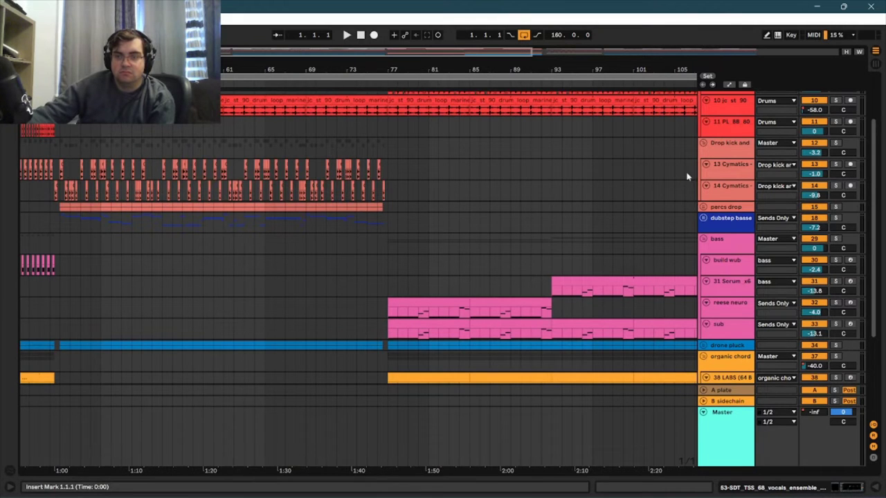
left_click(703, 143)
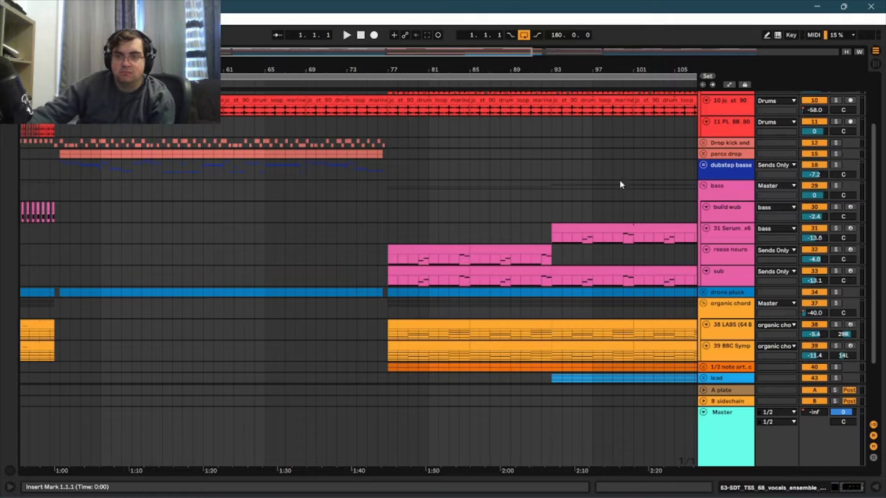
- Examine all the layers of the section after the first drop, bars 77 to 109, from the drums down to the vocal track
left_click_drag(481, 55, 512, 55)
scroll(564, 161, "down", 1)
scroll(485, 143, "right", 2)
scroll(484, 143, "down", 1)
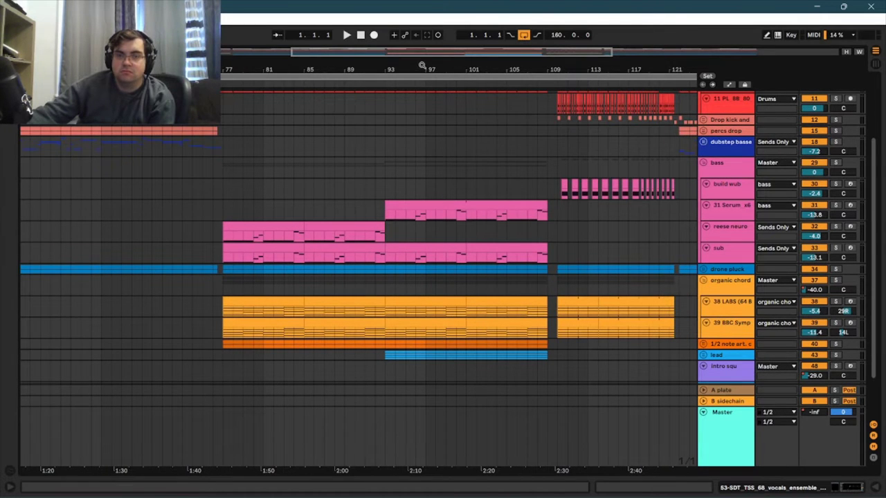
left_click_drag(440, 53, 472, 52)
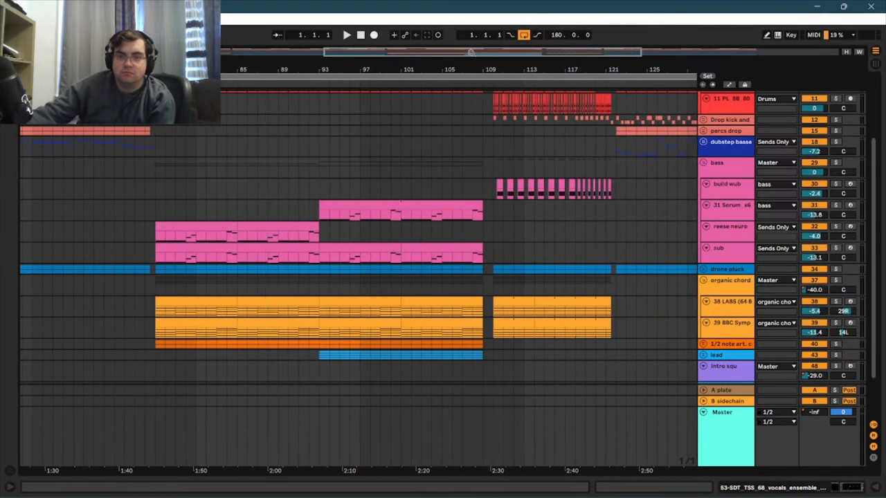
scroll(406, 114, "down", 2)
scroll(419, 112, "down", 1)
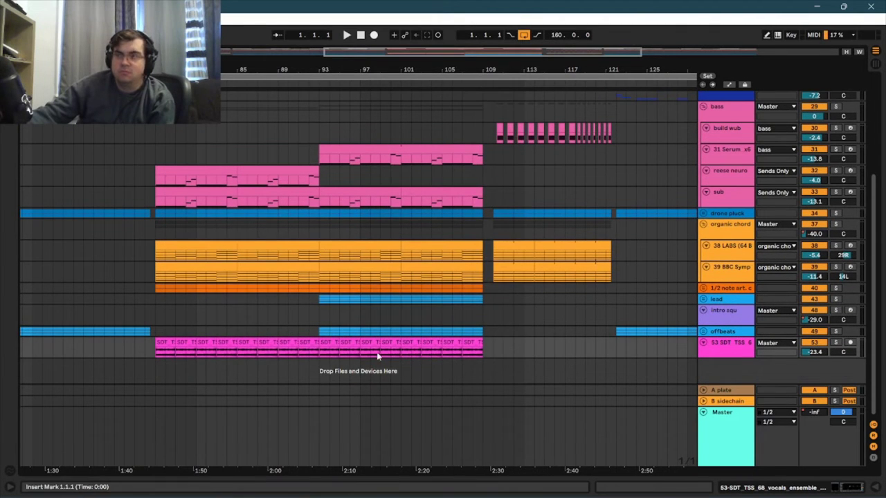
scroll(458, 106, "up", 3)
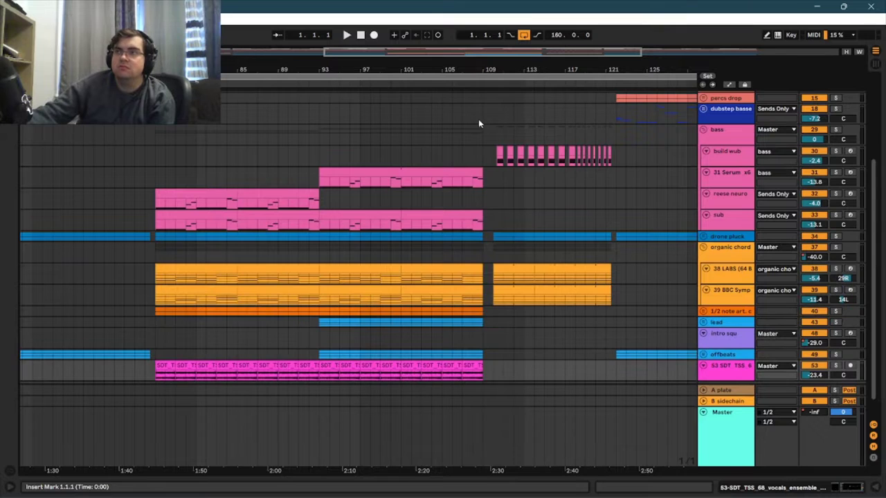
scroll(478, 123, "up", 5)
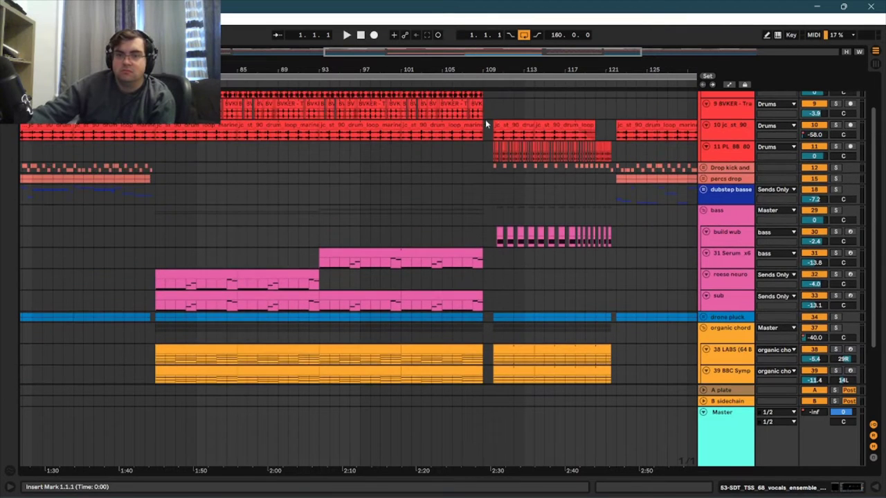
scroll(499, 111, "up", 1)
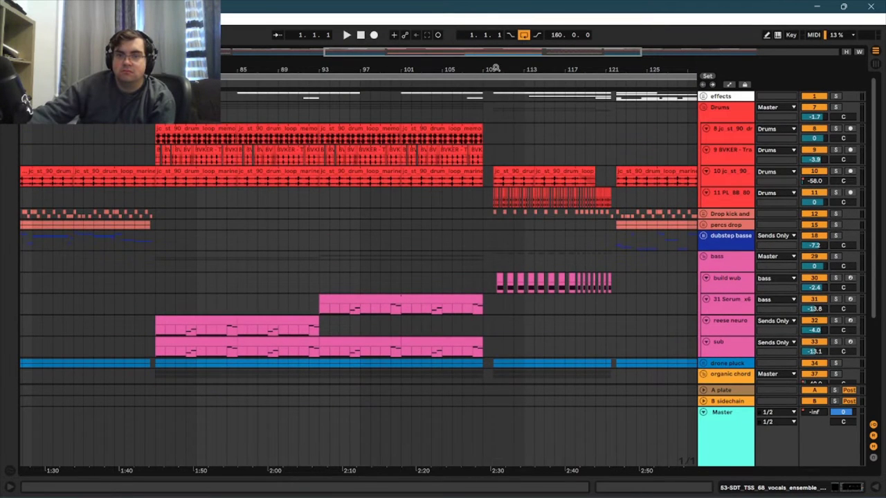
- Examine the layers of the second build-up between bars 109 and 121
left_click_drag(500, 52, 515, 51)
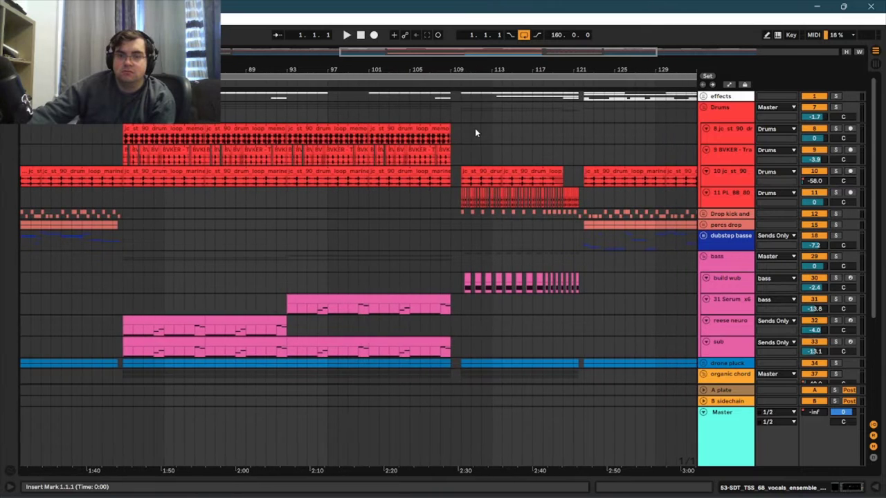
scroll(475, 128, "down", 3)
scroll(457, 131, "down", 5)
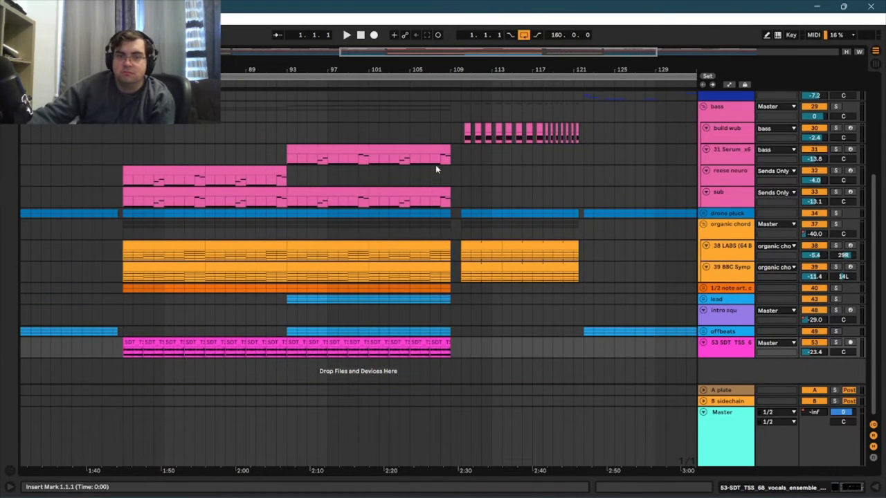
scroll(507, 135, "right", 3)
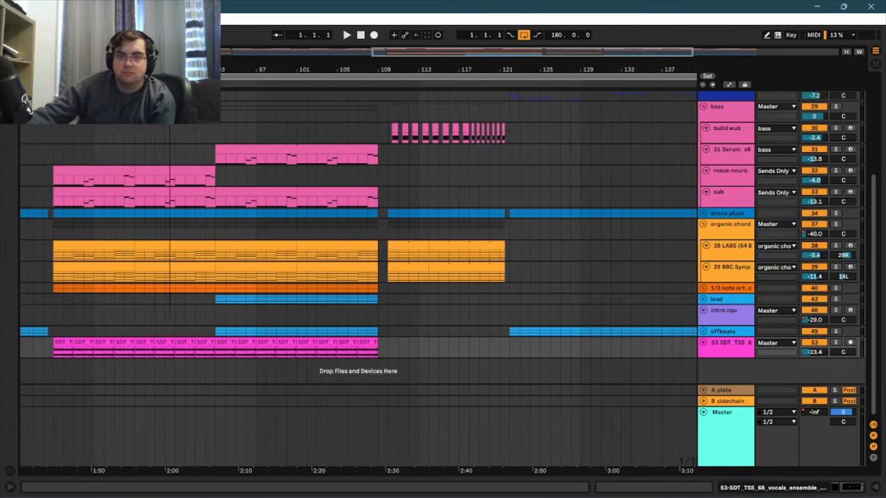
scroll(505, 147, "up", 3)
scroll(505, 149, "down", 3)
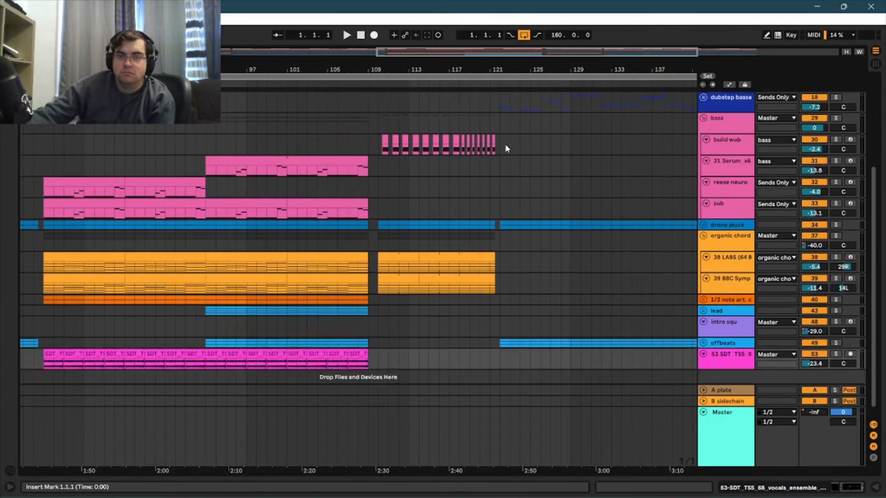
scroll(505, 148, "up", 8)
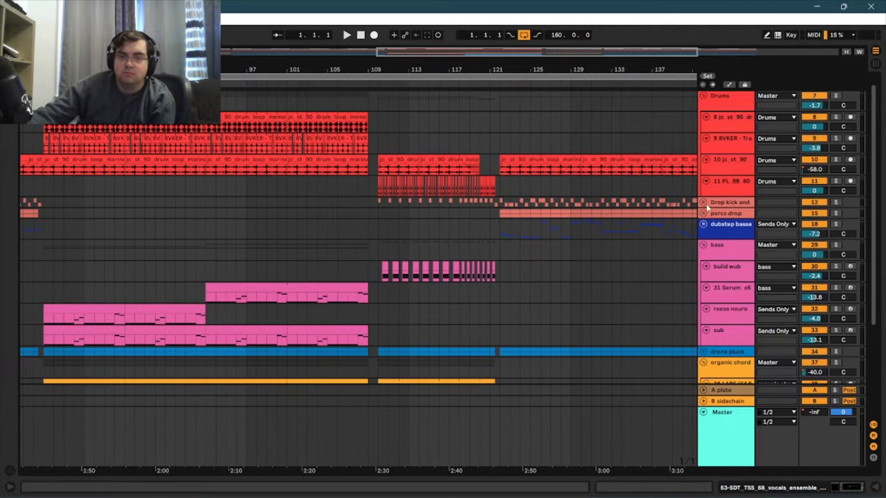
- Expand the drop kick group to inspect its clips in the second drop from bar 121
left_click(703, 202)
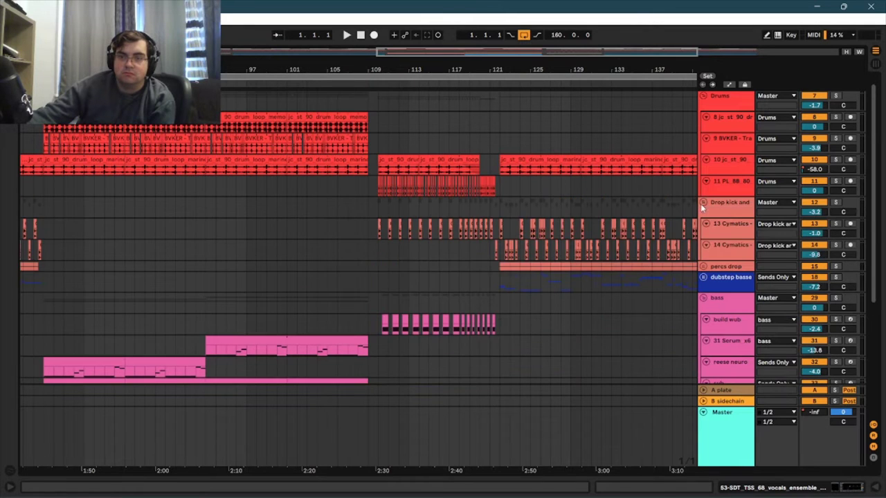
scroll(599, 179, "down", 1)
left_click_drag(482, 52, 521, 56)
scroll(464, 138, "down", 1)
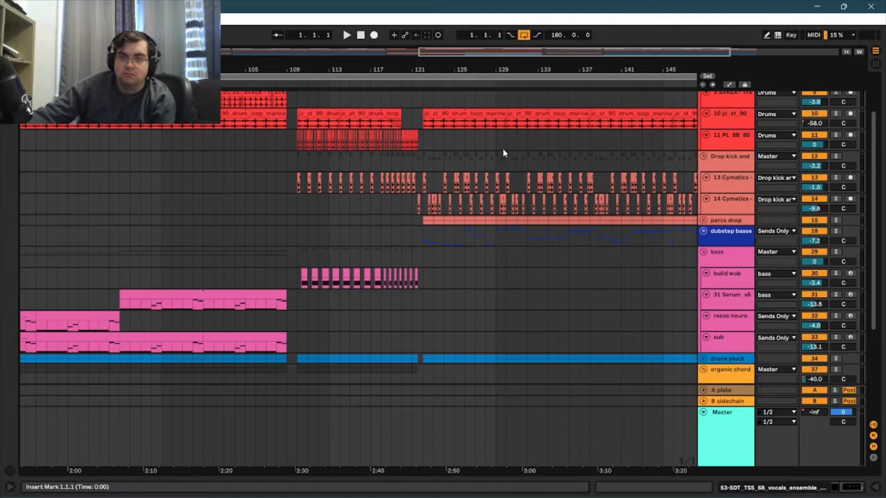
- Expand the percs drop group and unfold track 17 Drum Rack to view both percussion patterns through the end of the second drop
left_click(703, 220)
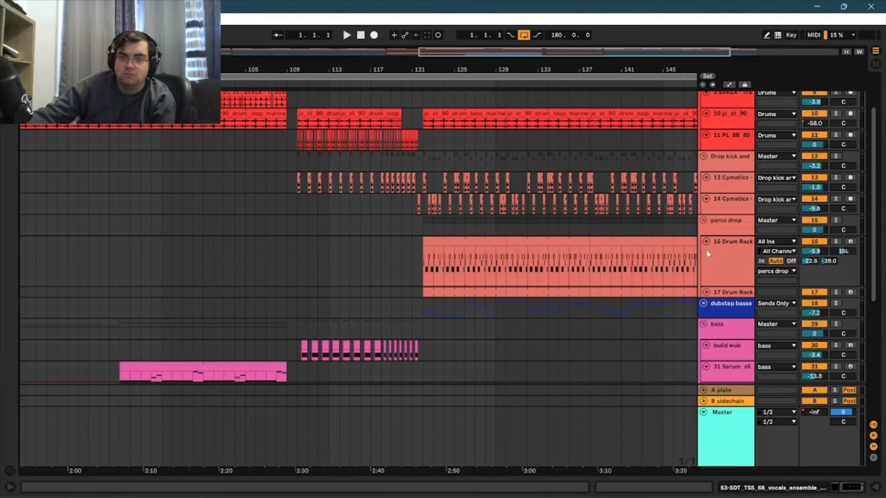
left_click(705, 292)
scroll(719, 262, "down", 3)
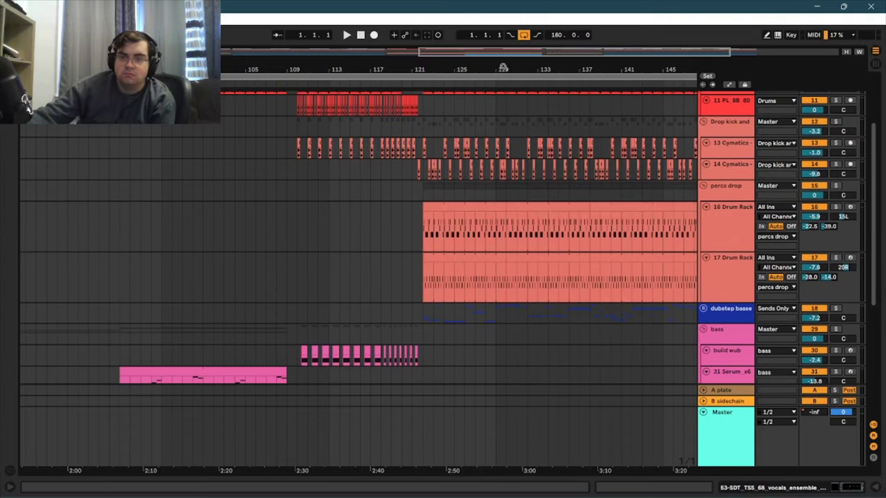
left_click_drag(465, 51, 560, 52)
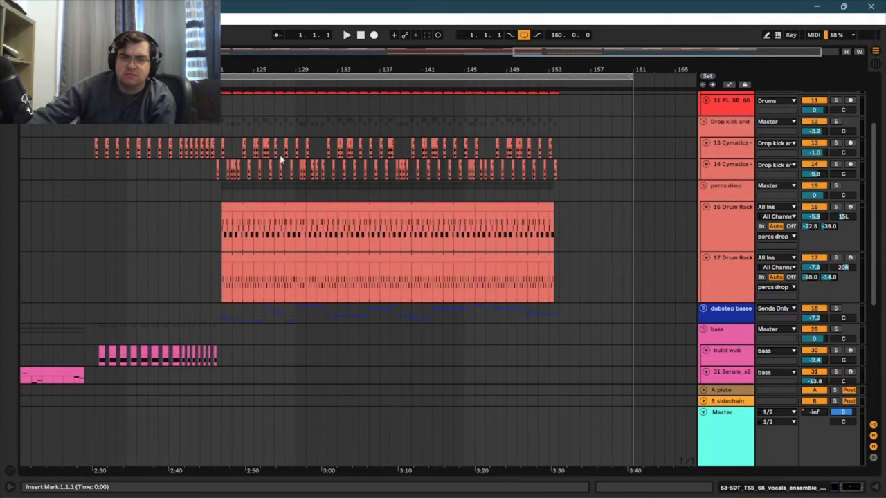
- Expand the dubstep basses group and optimize the arrangement height to view Serum tracks 19 to 28 through the second drop
scroll(284, 183, "down", 2)
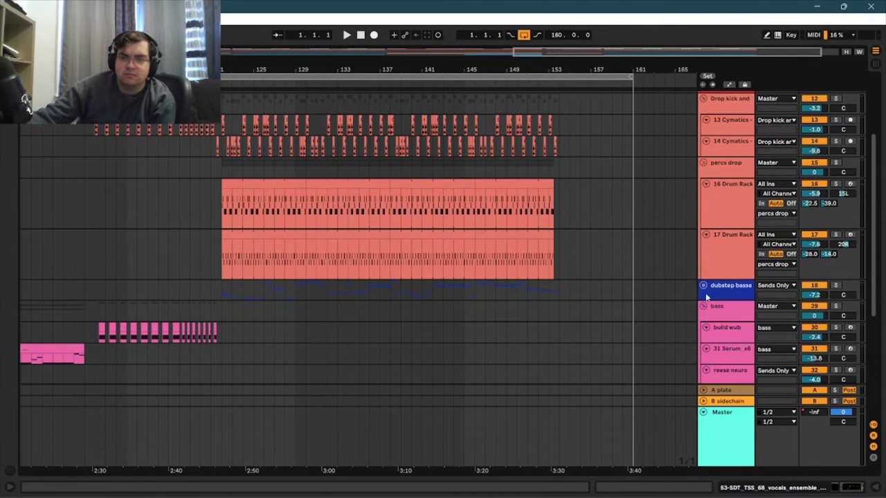
left_click(703, 290)
scroll(626, 242, "down", 5)
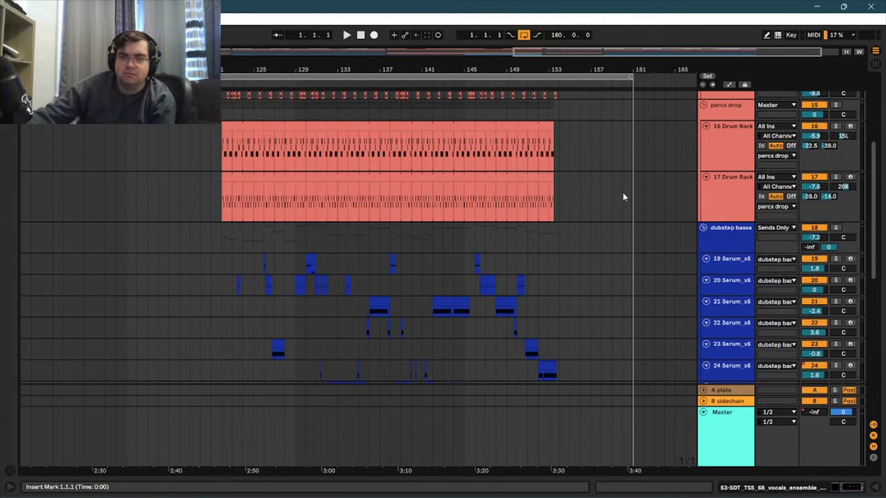
scroll(669, 164, "down", 2)
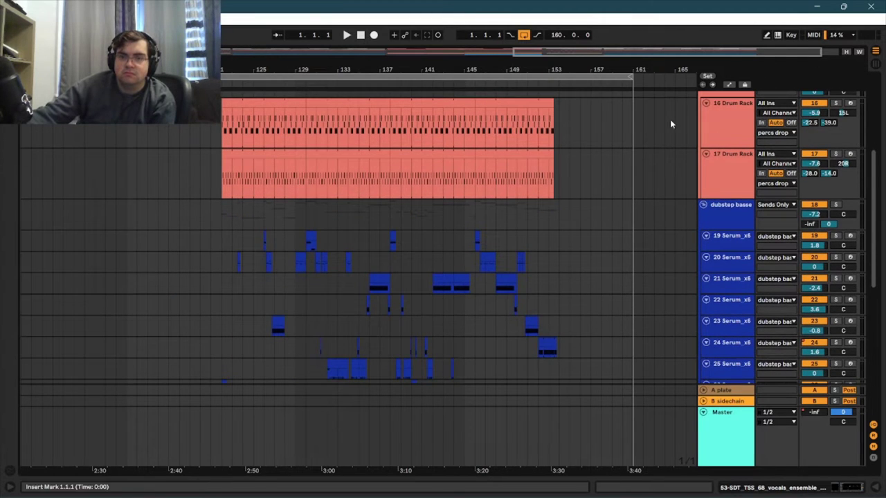
left_click(845, 53)
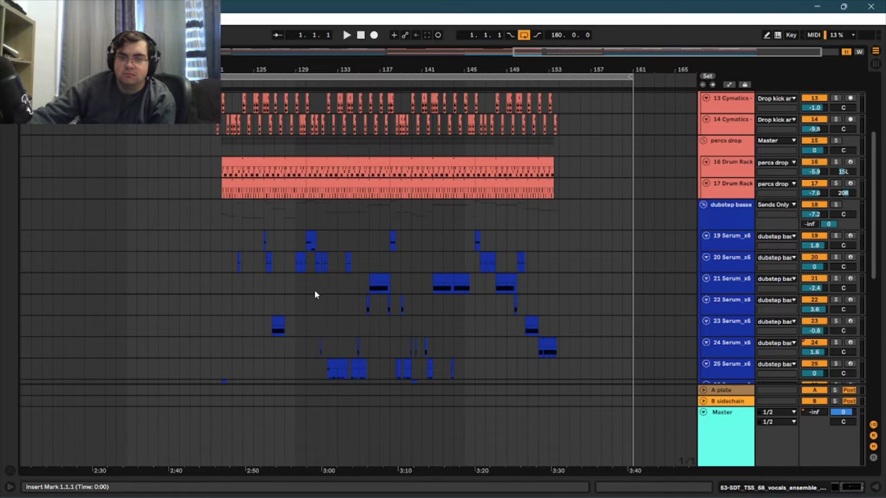
scroll(310, 291, "down", 3)
scroll(310, 294, "down", 1)
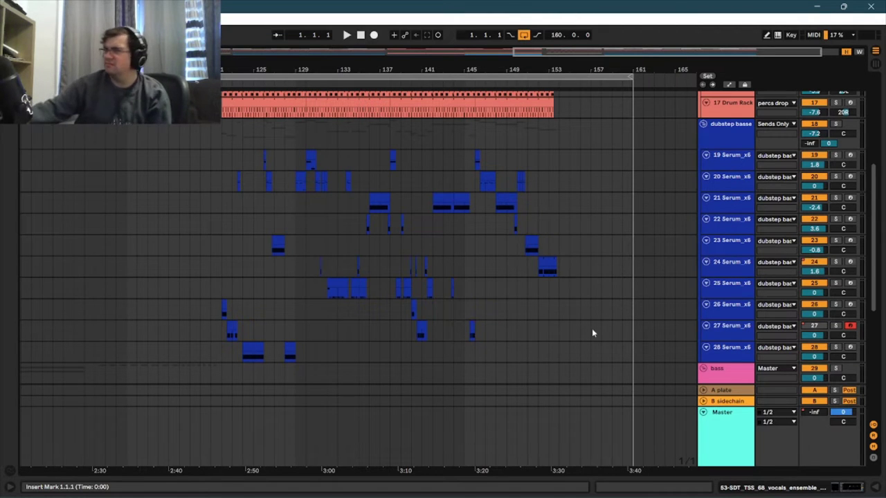
- Turn on automation mode and examine the bass track automation and the master track volume at the end of the arrangement
scroll(585, 180, "up", 5)
left_click_drag(598, 51, 616, 52)
scroll(584, 173, "up", 2)
scroll(584, 173, "up", 1)
scroll(583, 172, "down", 6)
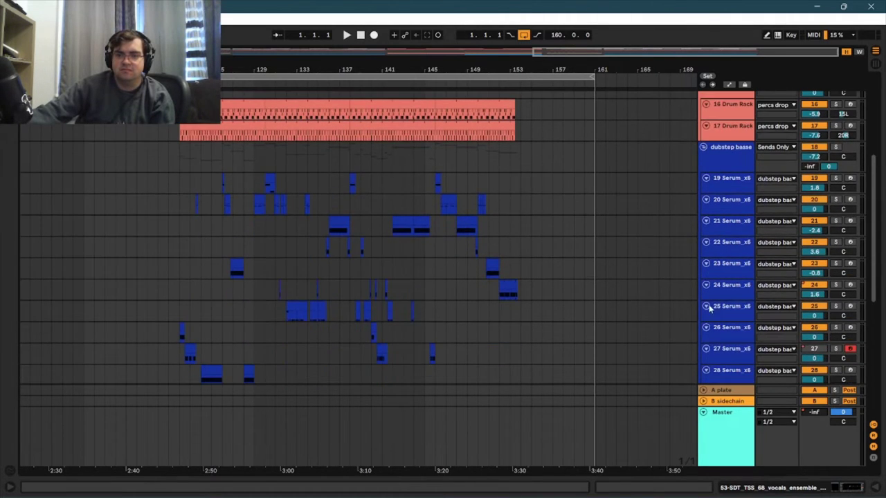
left_click(728, 83)
scroll(591, 172, "down", 3)
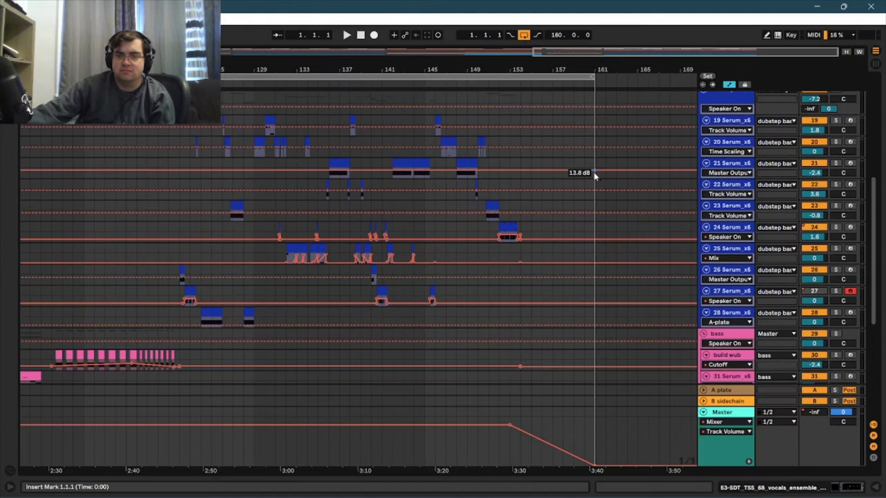
scroll(619, 203, "down", 1)
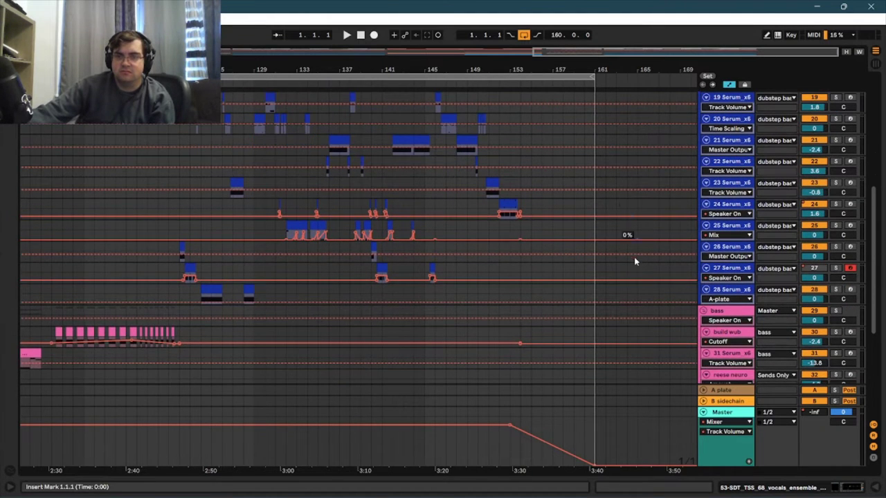
scroll(635, 263, "down", 2)
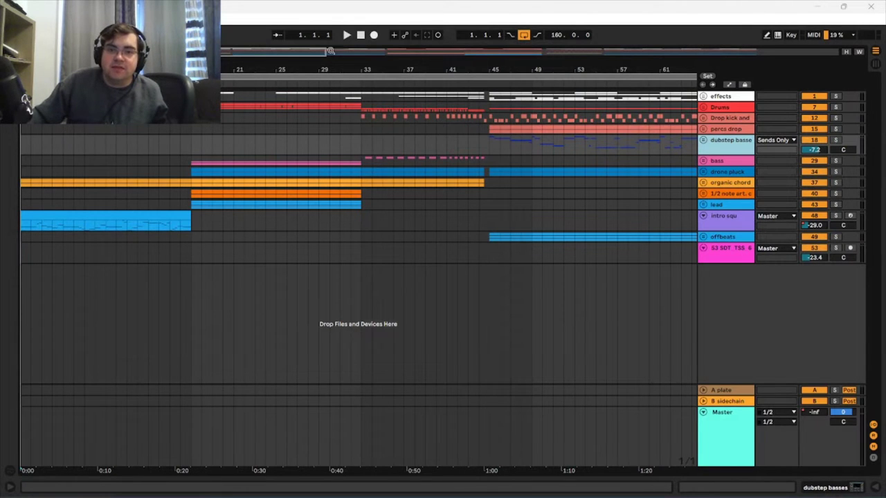
- Expand the Drums group, solo the drum loop memory track 8, and play it from bar 17
left_click_drag(327, 54, 326, 93)
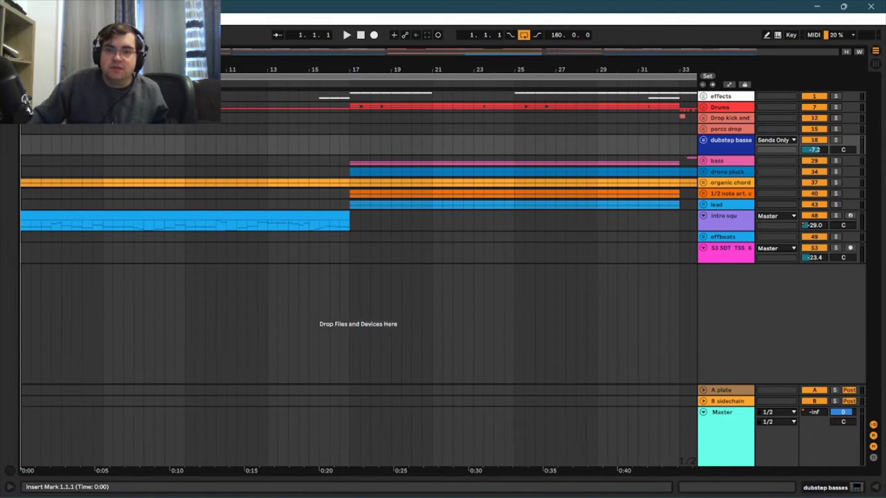
left_click(703, 109)
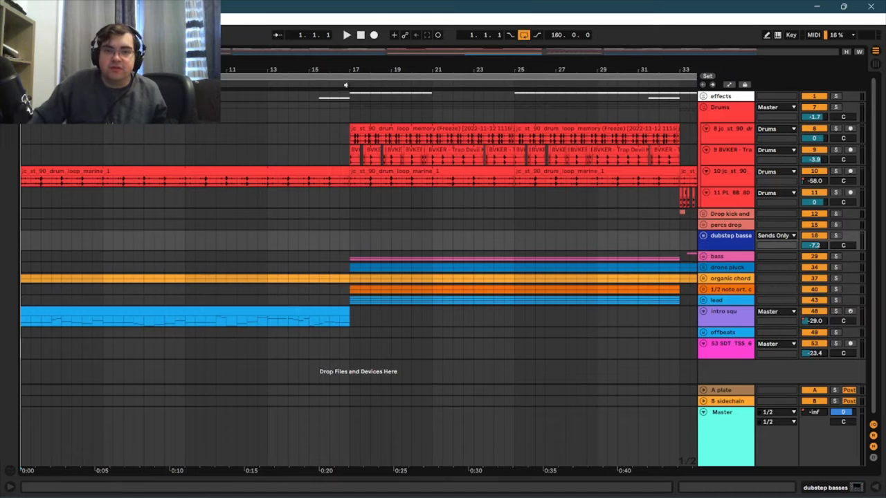
left_click_drag(484, 70, 331, 71)
left_click(835, 130)
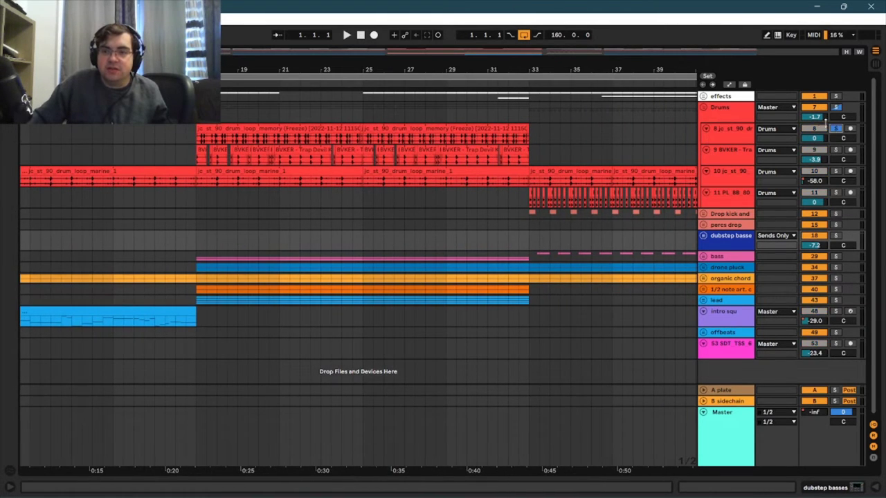
key("space")
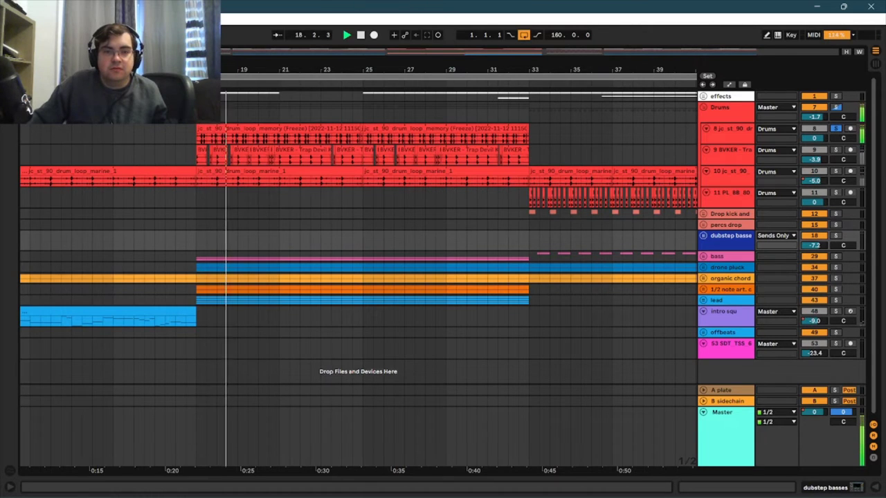
left_click(360, 36)
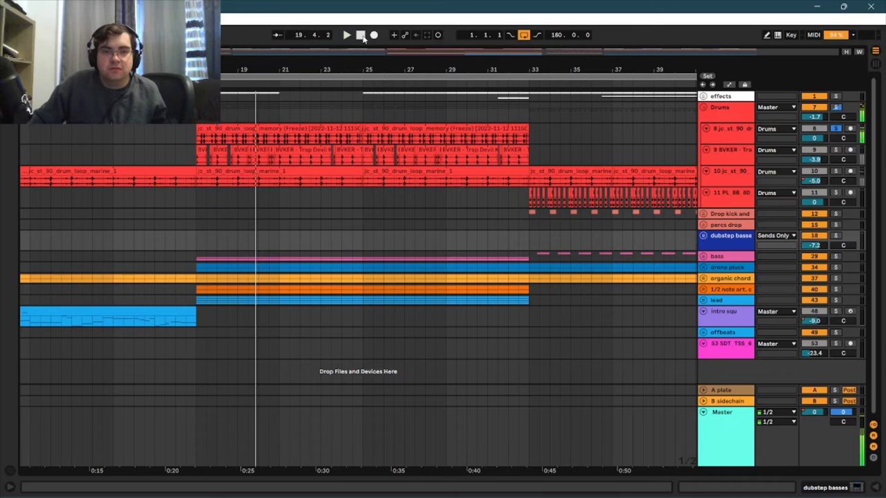
- Open the drum loop memory clip at bar 17 in the clip view and play it soloed
left_click(234, 129)
double_click(234, 129)
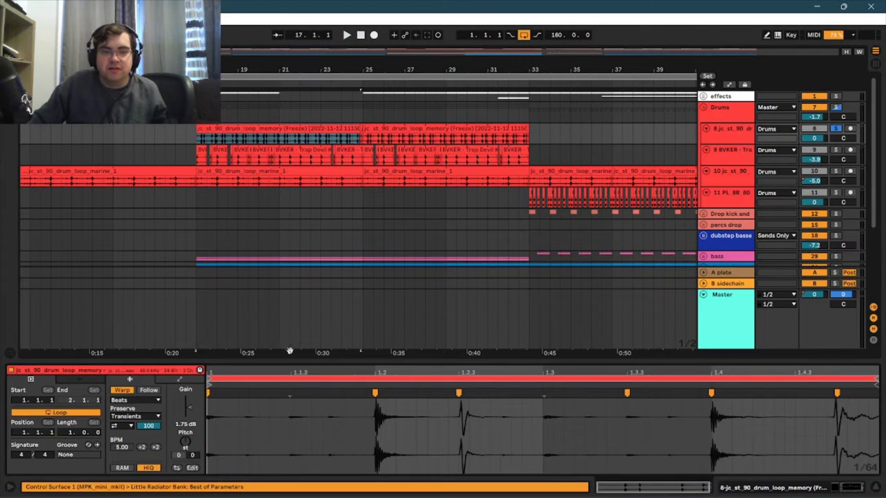
left_click(347, 35)
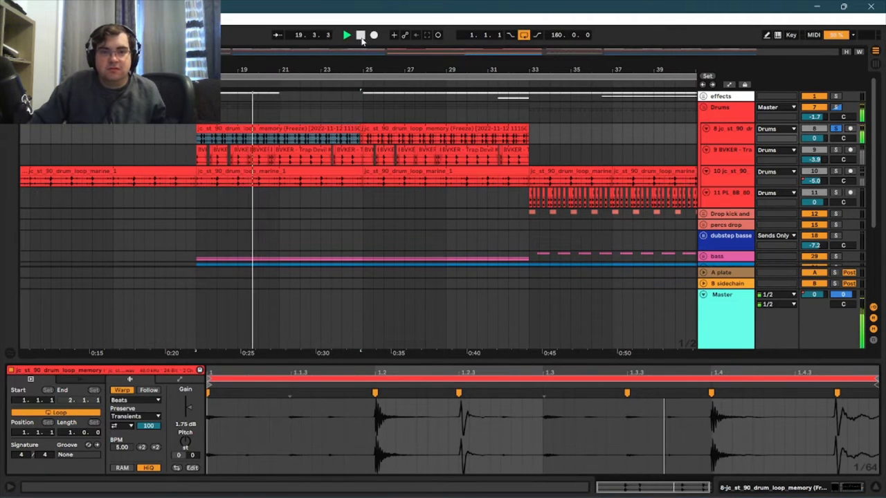
left_click(360, 36)
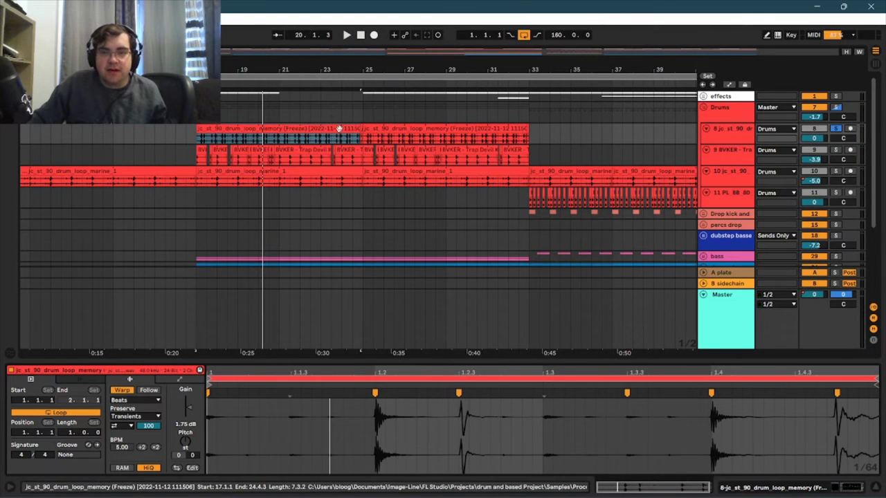
- Enlarge track 8 and examine the drum loop memory waveform from bar 17 to bar 33
left_click_drag(207, 69, 82, 70)
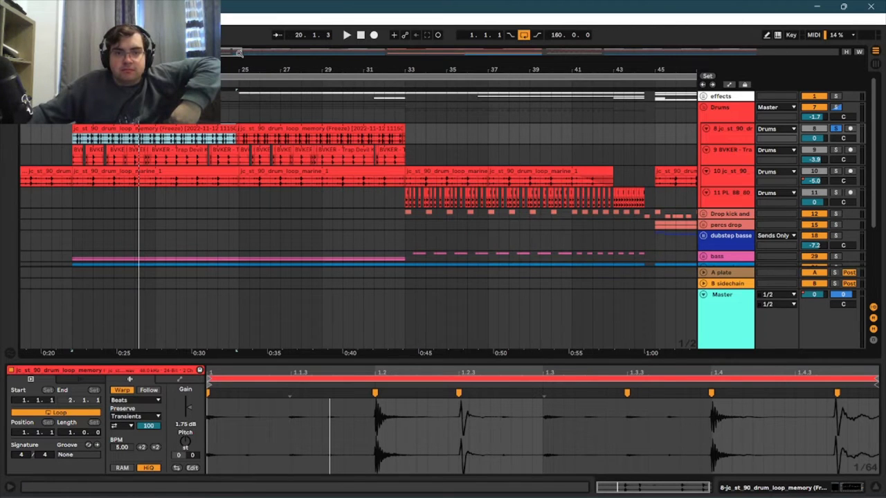
left_click_drag(240, 53, 158, 52)
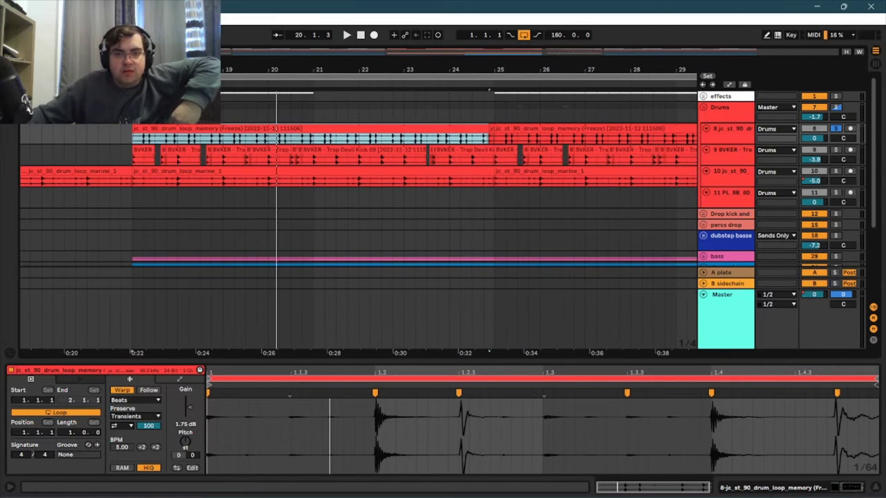
left_click_drag(718, 141, 722, 215)
left_click_drag(87, 52, 123, 53)
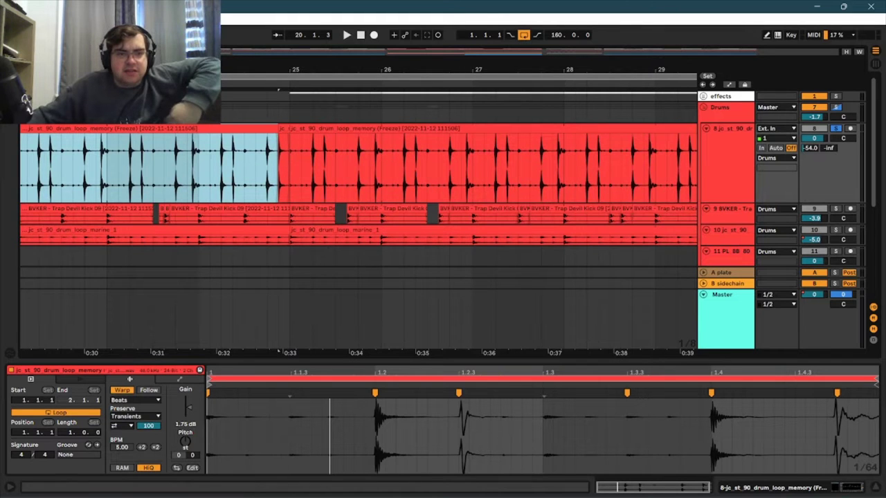
left_click_drag(137, 53, 157, 54)
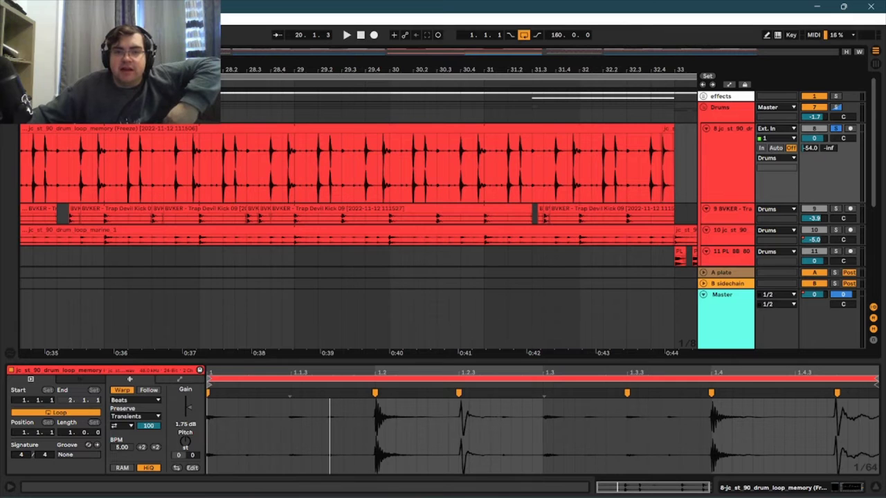
left_click_drag(278, 70, 128, 68)
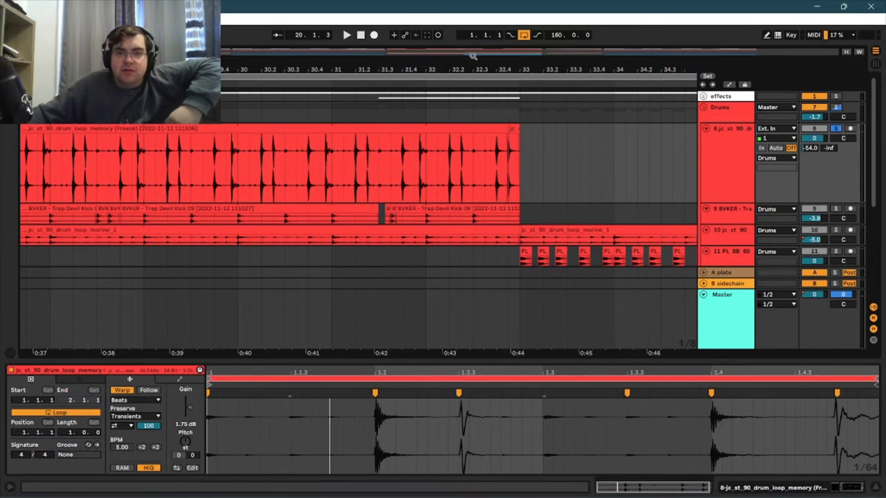
left_click_drag(263, 69, 380, 68)
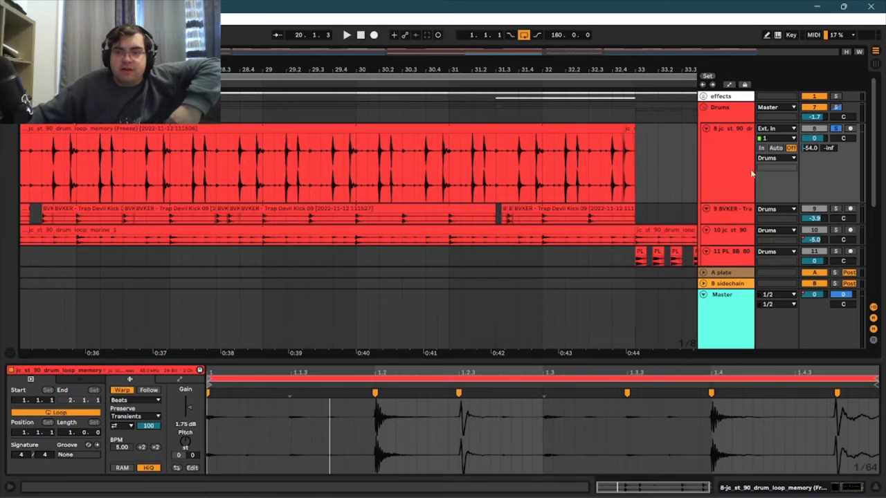
- Show track 8's effects, fold the Little Radiator device, and inspect the settings in its plug-in window before closing it
left_click(729, 156)
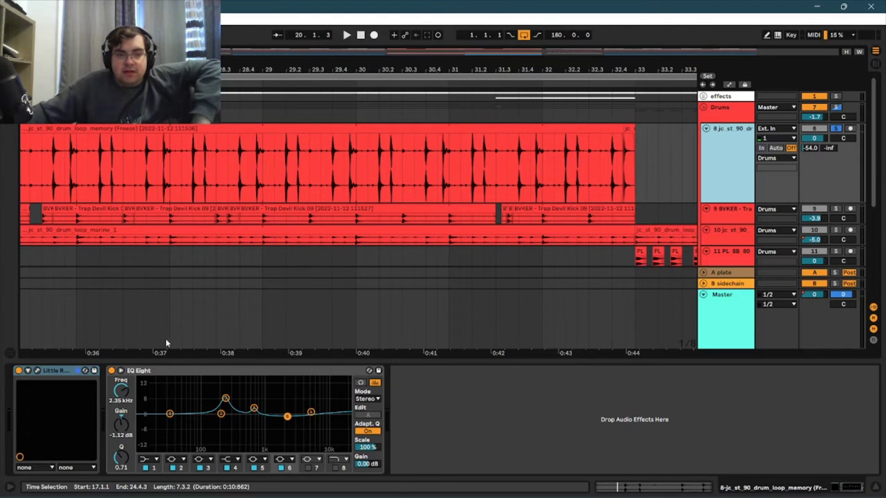
left_click(56, 373)
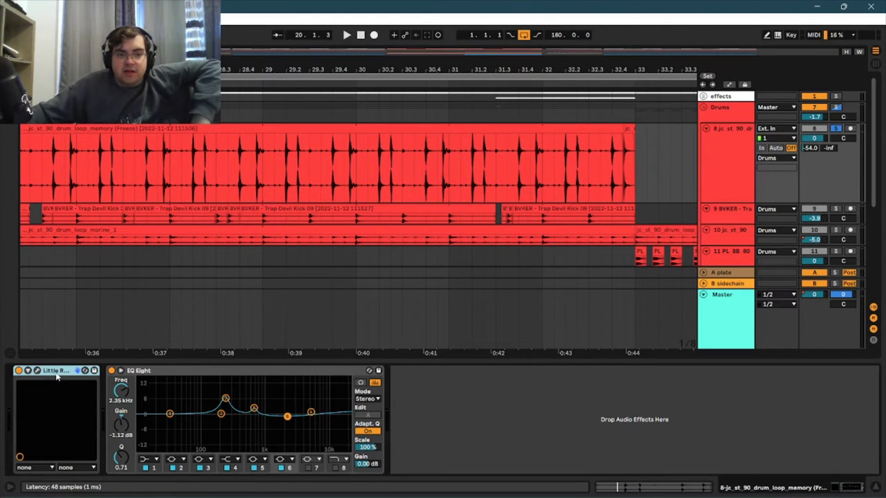
double_click(57, 371)
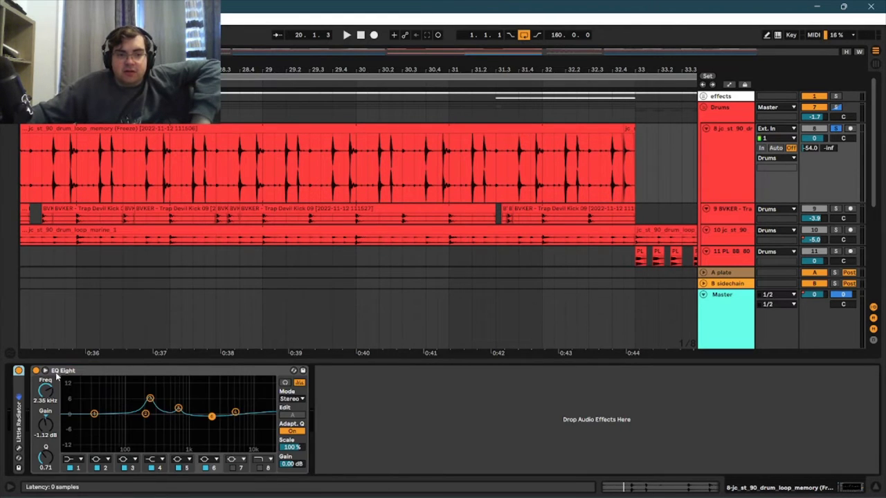
left_click(18, 449)
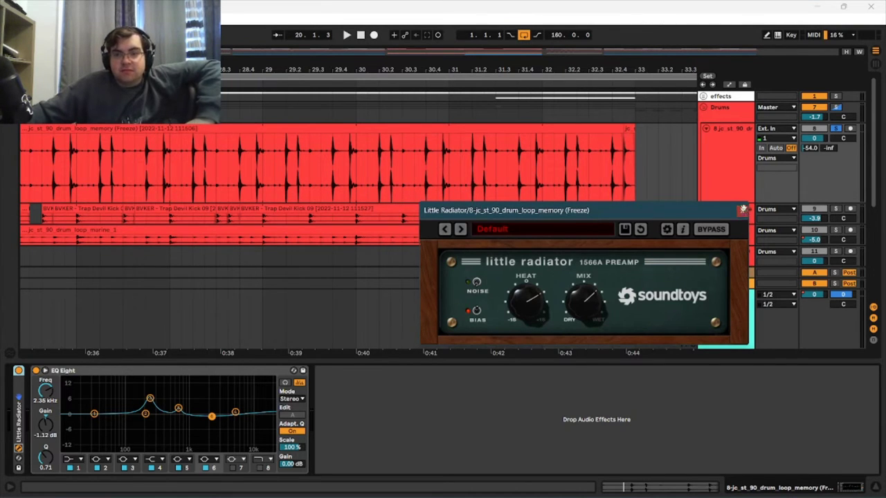
left_click(743, 209)
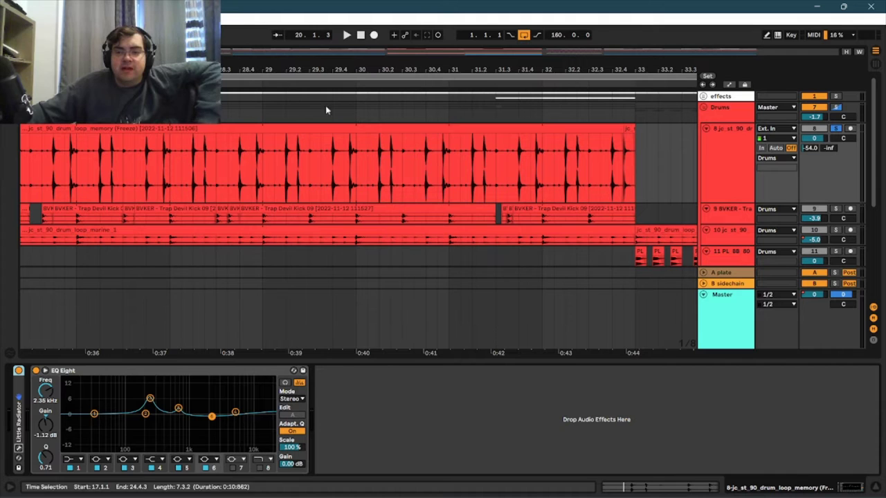
- Examine the Trap Devil Kick clips on track 9 back to bar 17 and show the track's Kick EQ settings
left_click_drag(201, 70, 408, 75)
left_click(275, 206)
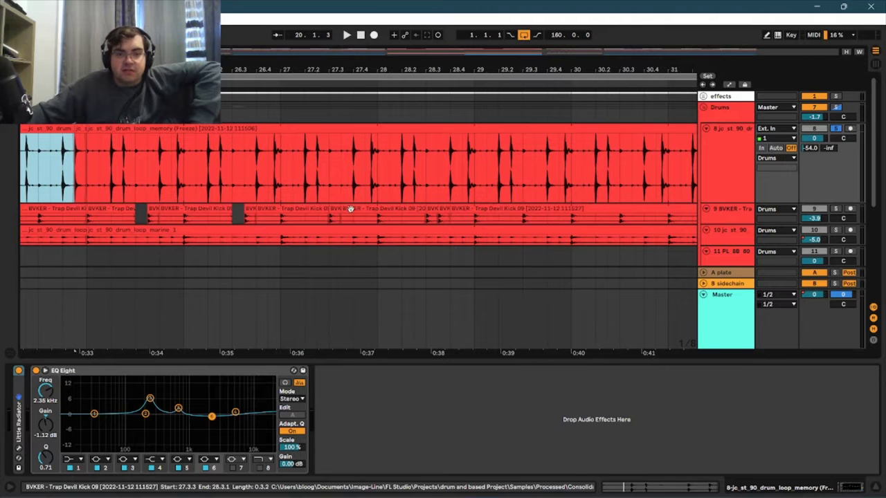
left_click_drag(277, 69, 629, 72)
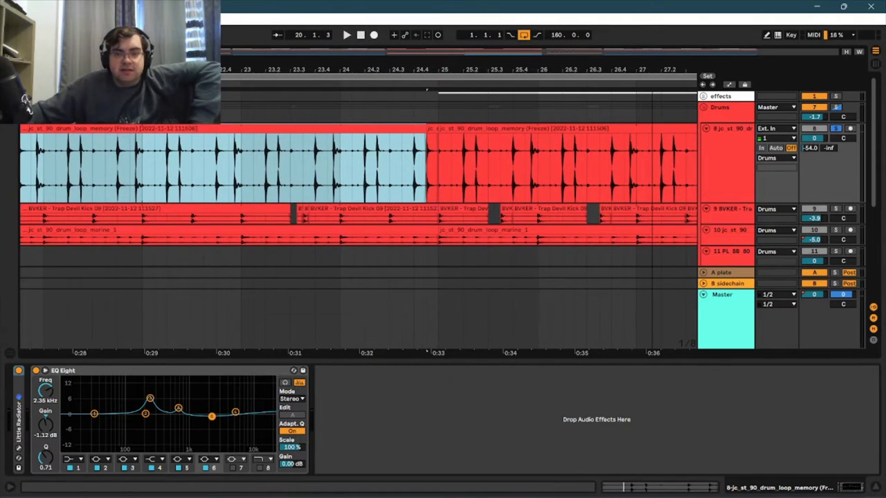
left_click_drag(629, 72, 796, 73)
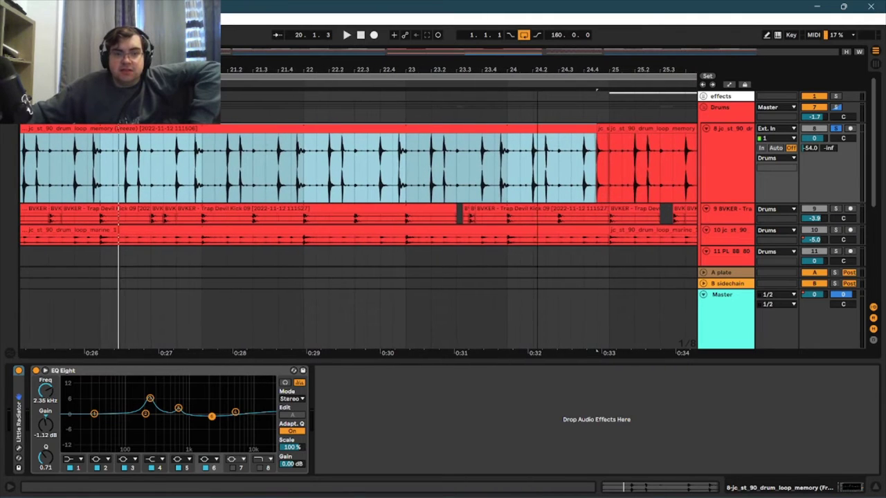
left_click(255, 214)
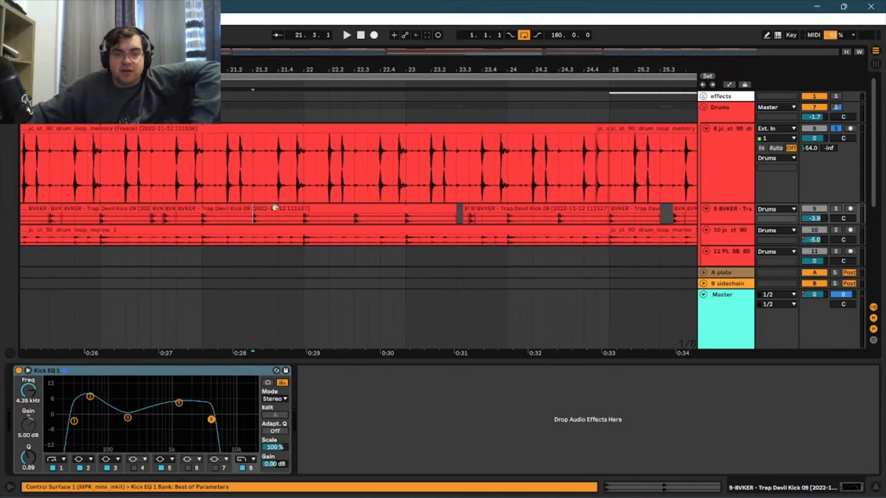
left_click_drag(209, 70, 560, 68)
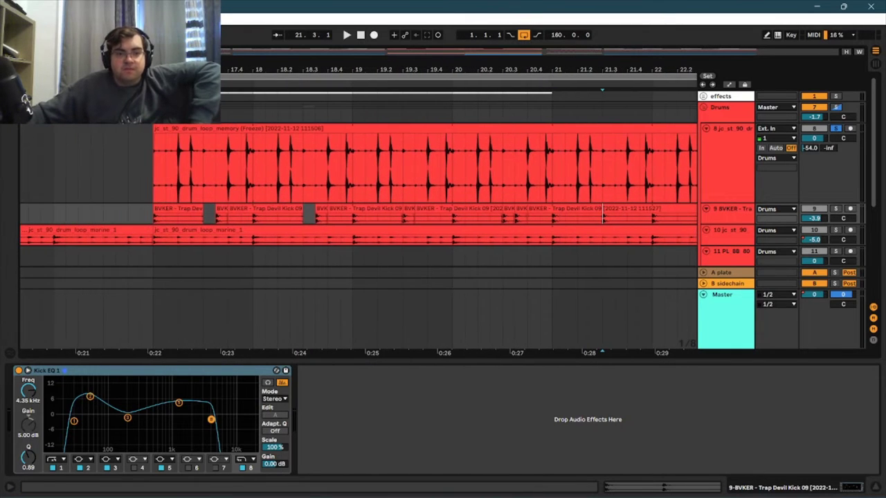
- Select the drum loop marine clip at bar 17 on track 10 to inspect its effects and the section start
left_click(225, 230)
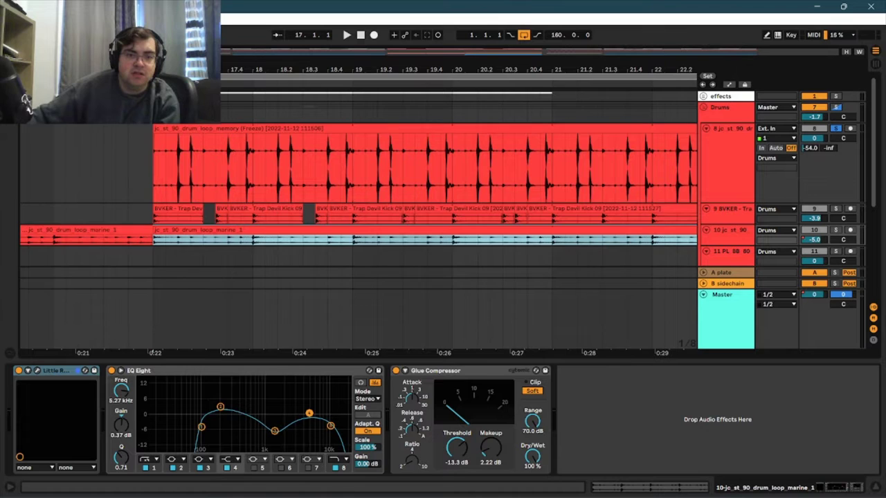
left_click_drag(440, 70, 404, 76)
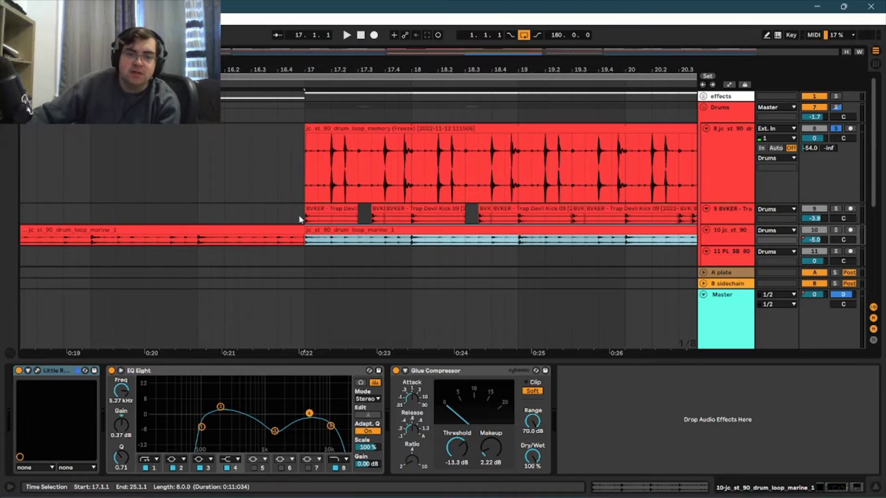
- Open the drum loop marine clip that ends at bar 17 and play soloed track 10 from bar 15 across the section change
left_click_drag(266, 70, 397, 69)
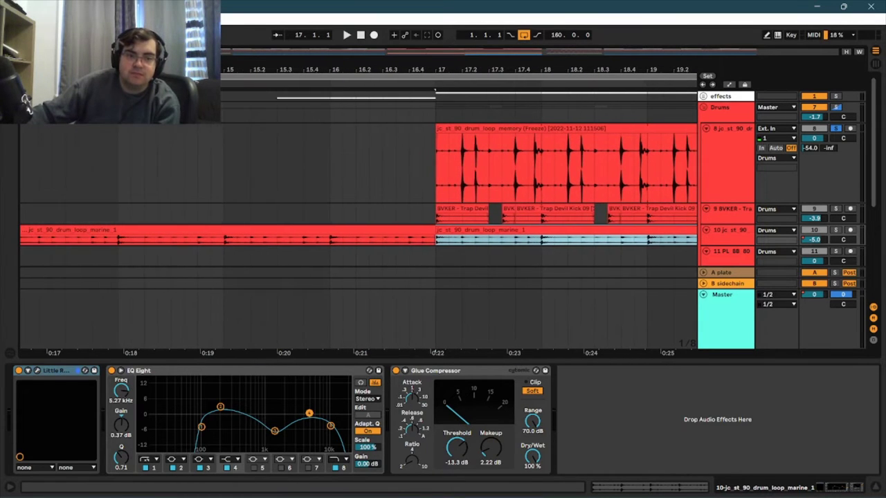
double_click(259, 227)
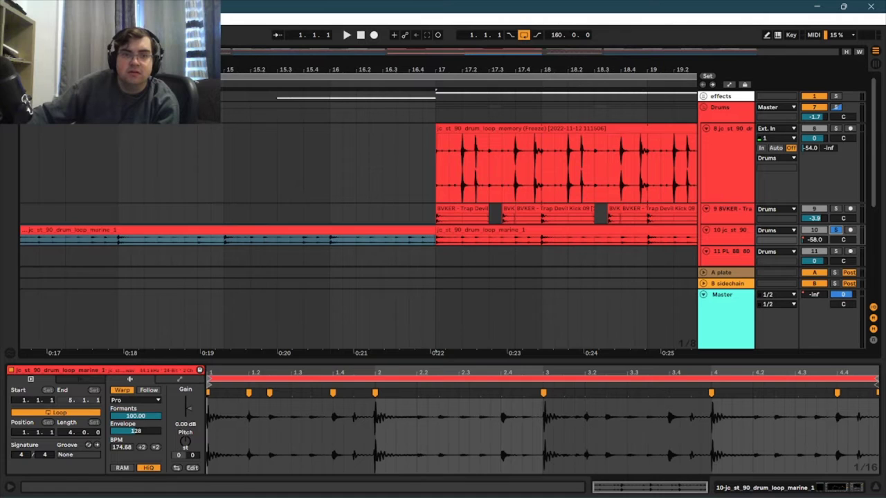
left_click(223, 94)
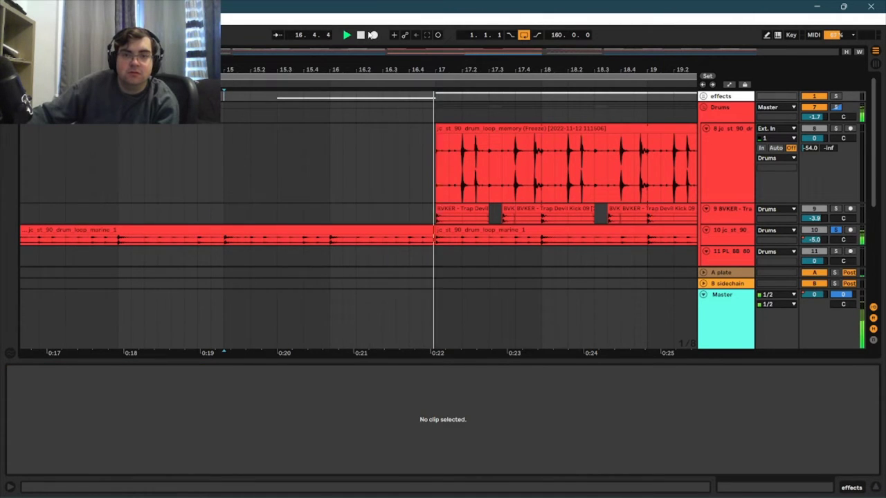
left_click(362, 36)
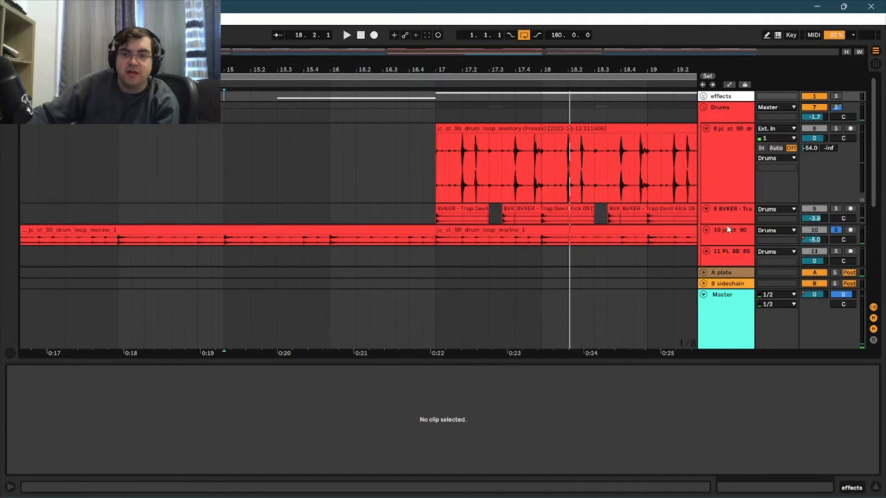
- Reduce track 8's height and look over the drum tracks as far as bar 43 and back around bar 17
left_click_drag(443, 69, 20, 33)
left_click_drag(716, 201, 717, 159)
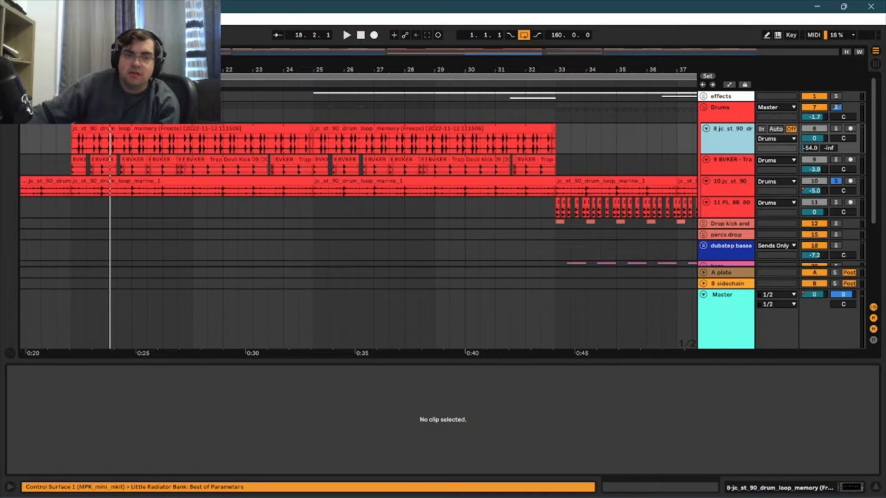
left_click_drag(498, 70, 319, 72)
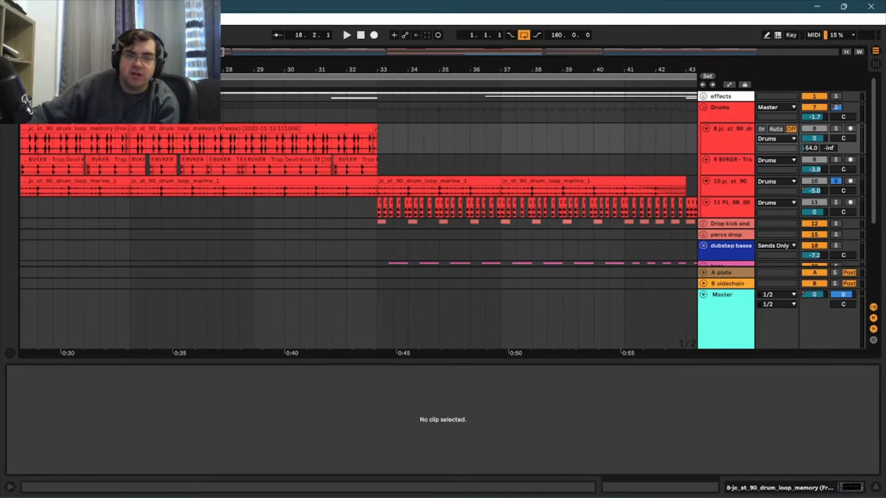
left_click_drag(318, 72, 859, 72)
scroll(347, 237, "down", 1)
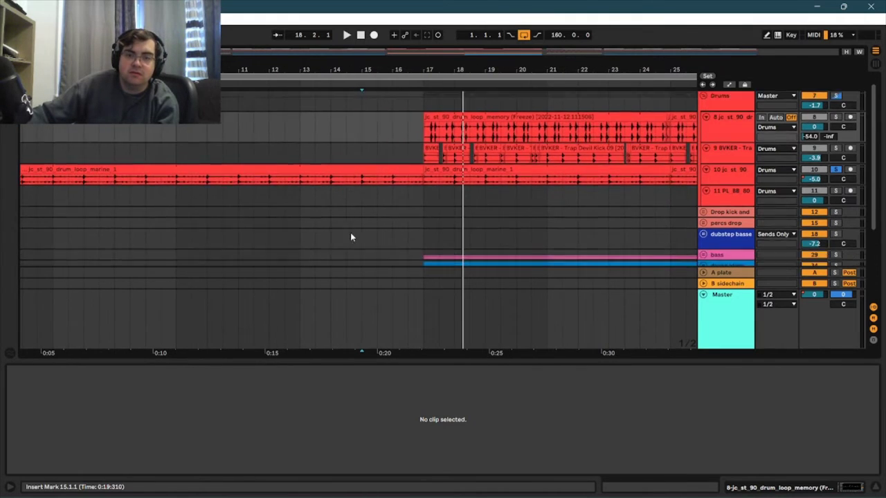
scroll(347, 237, "down", 5)
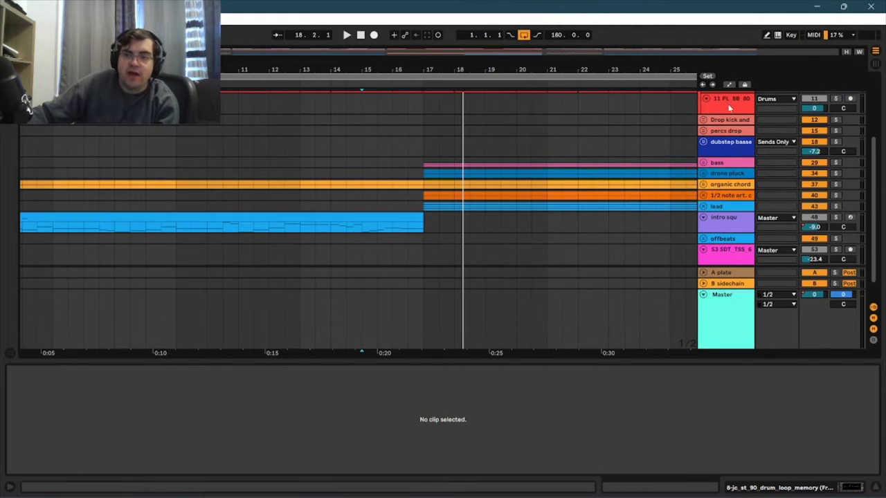
scroll(718, 119, "up", 5)
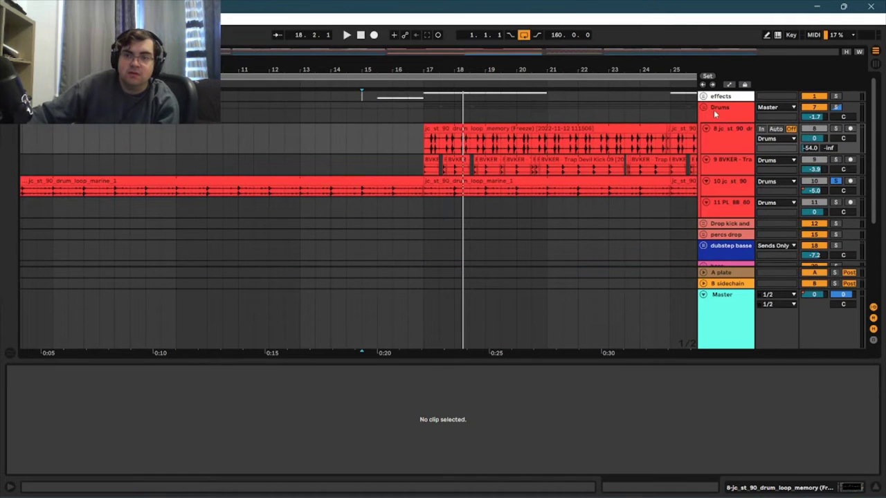
- Fold the Drums group and unfold the bass group to show its individual tracks
left_click(704, 108)
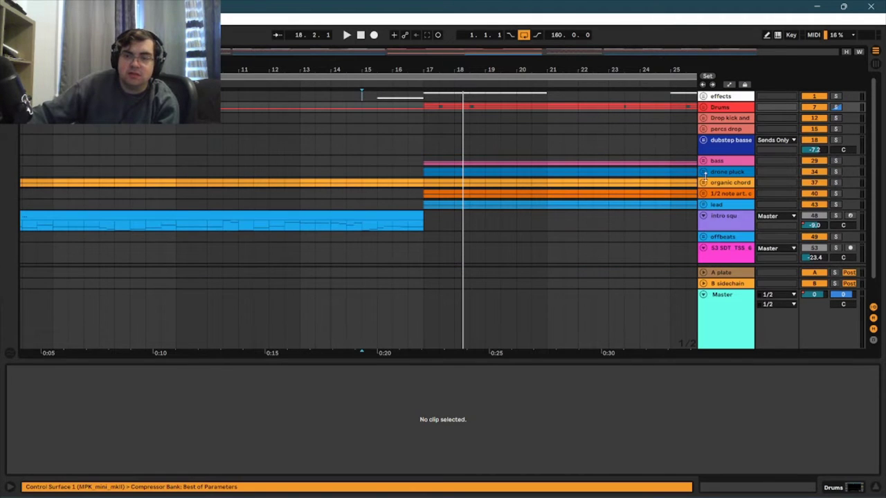
left_click(703, 161)
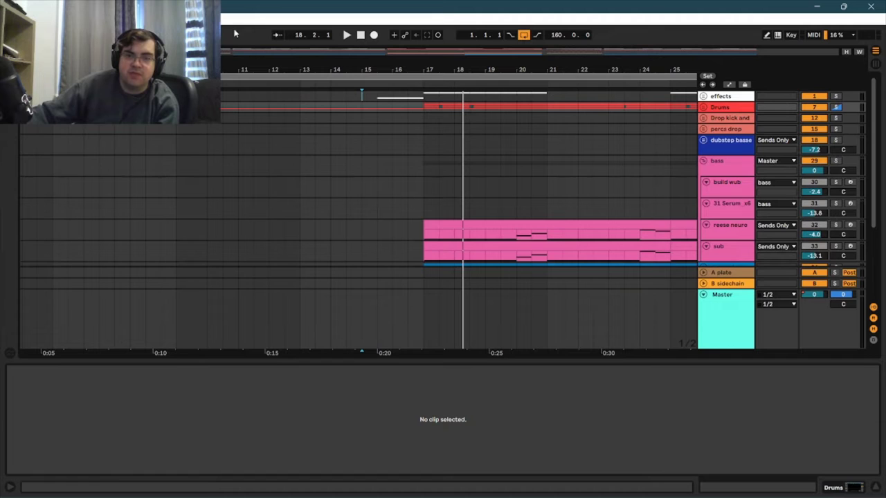
scroll(204, 135, "right", 5)
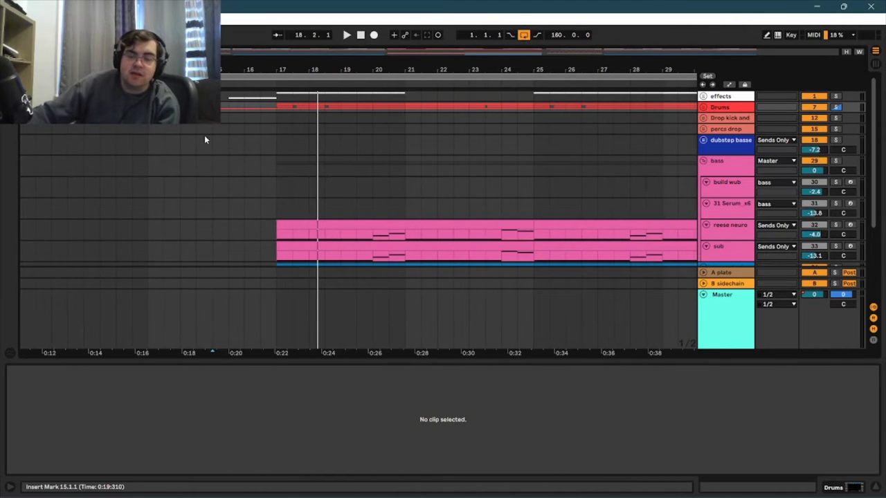
scroll(252, 126, "down", 1)
scroll(423, 159, "down", 1)
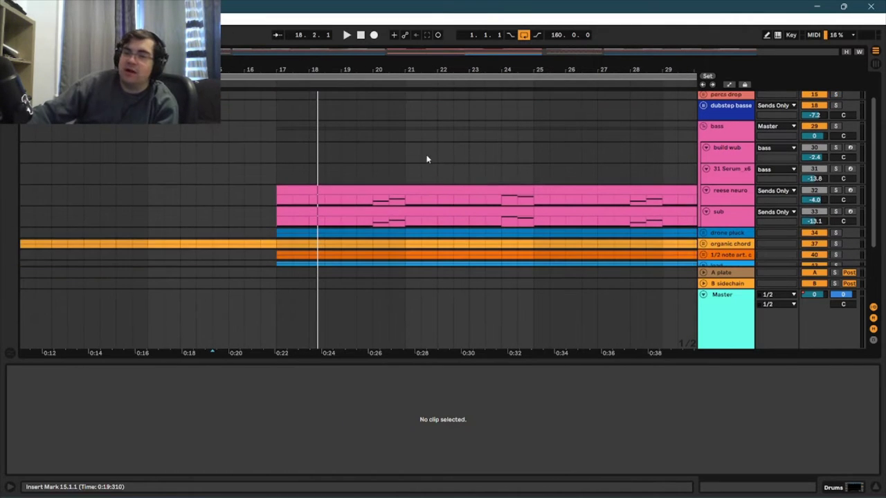
- Show the reese neuro track's devices and inspect the oscillator and filter settings in its Serum window
left_click(738, 193)
double_click(739, 193)
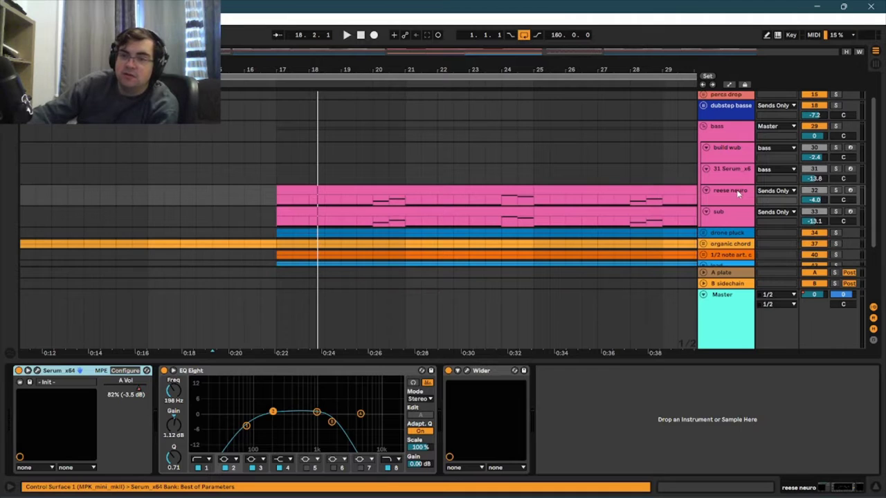
left_click(738, 194)
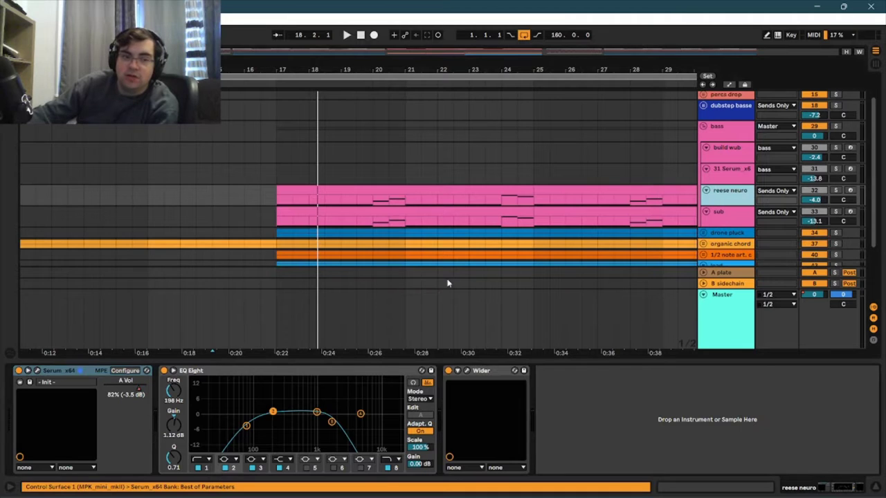
left_click(38, 371)
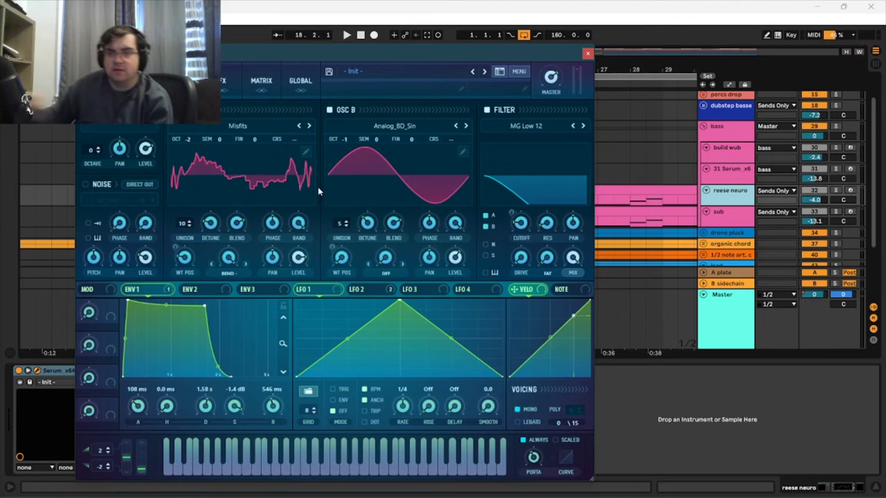
- Solo the reese neuro track and examine Serum's effects page and oscillator page before closing the plug-in window
left_click(835, 194)
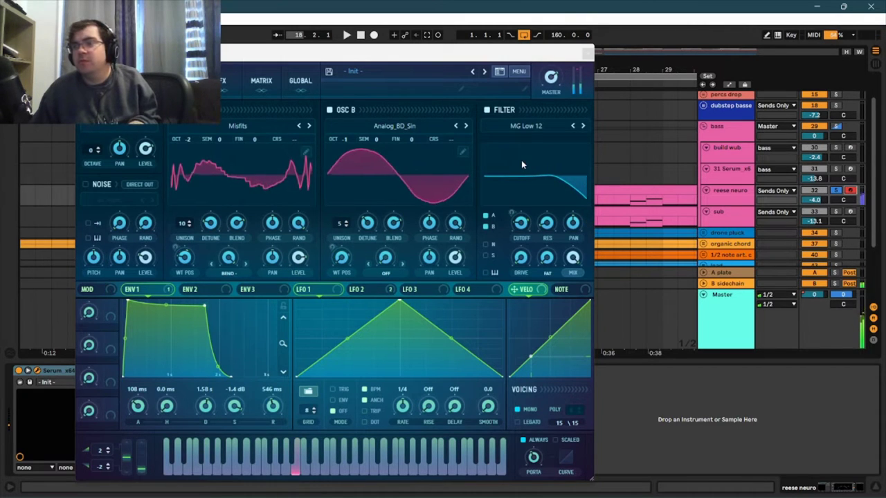
left_click(234, 80)
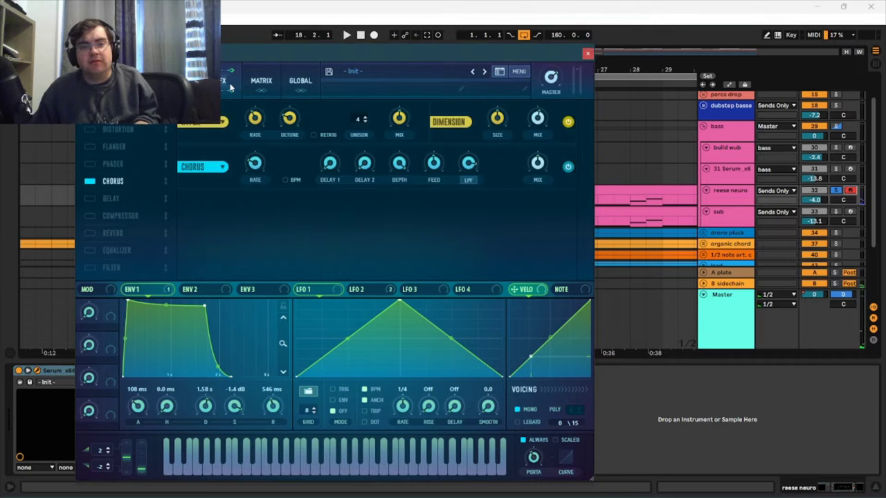
left_click(182, 80)
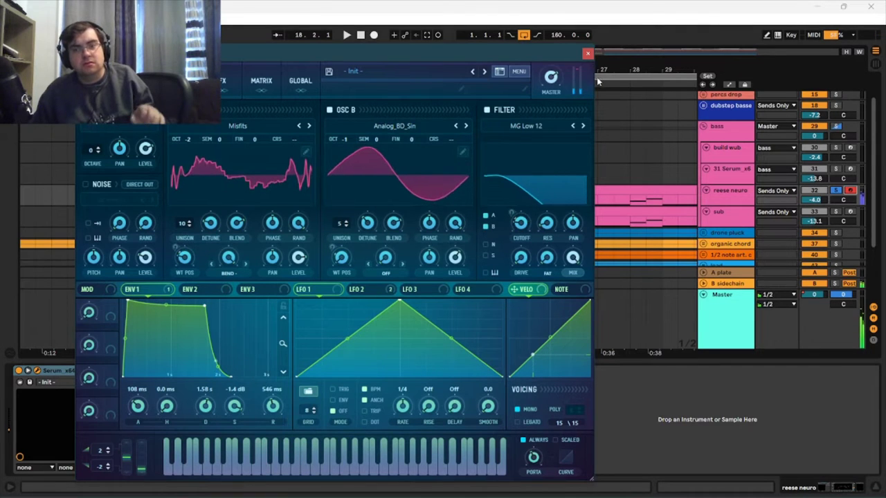
left_click(588, 54)
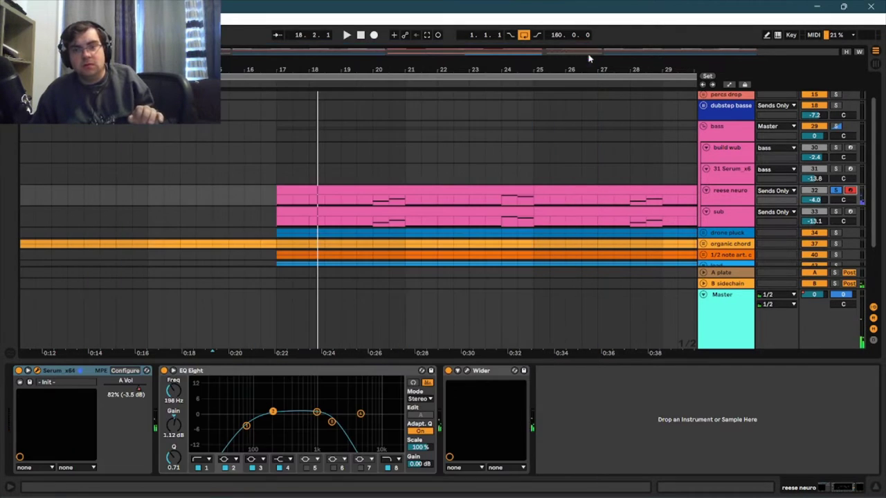
- Show the automation lanes, enlarge the reese neuro track, and display its Serum A Vol automation
left_click(730, 84)
scroll(643, 211, "right", 5)
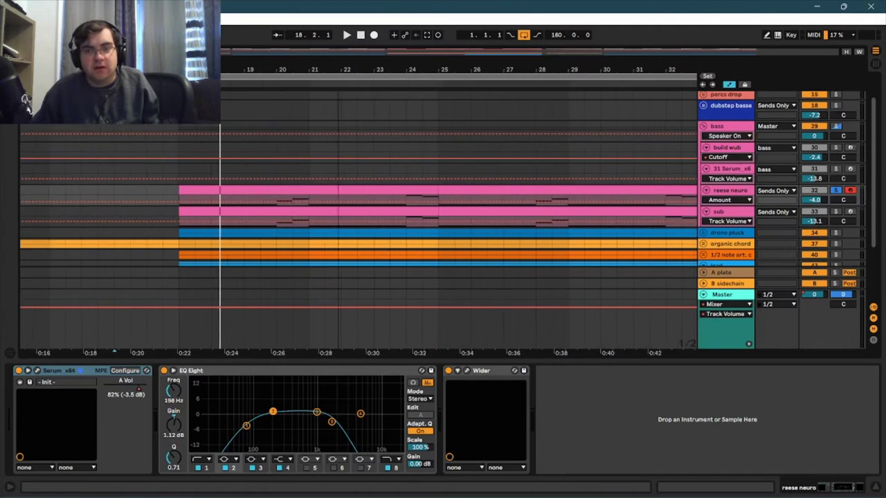
left_click_drag(732, 206, 734, 235)
left_click(734, 211)
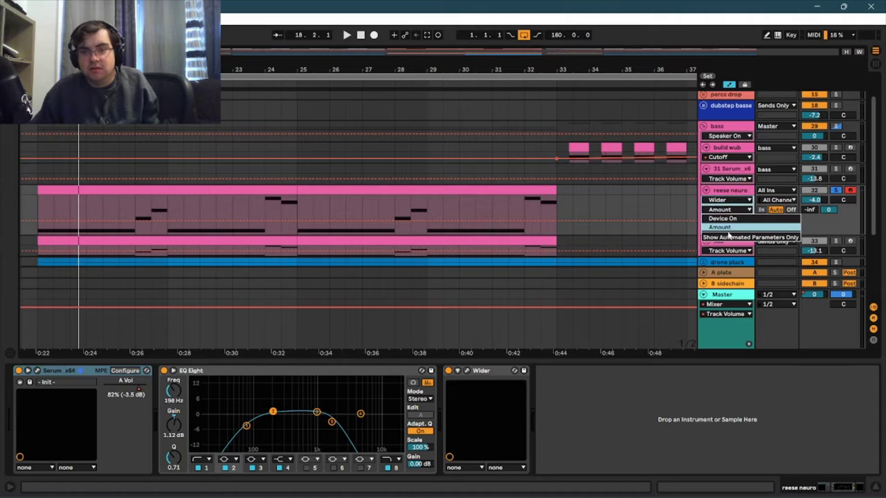
left_click(728, 208)
left_click(727, 201)
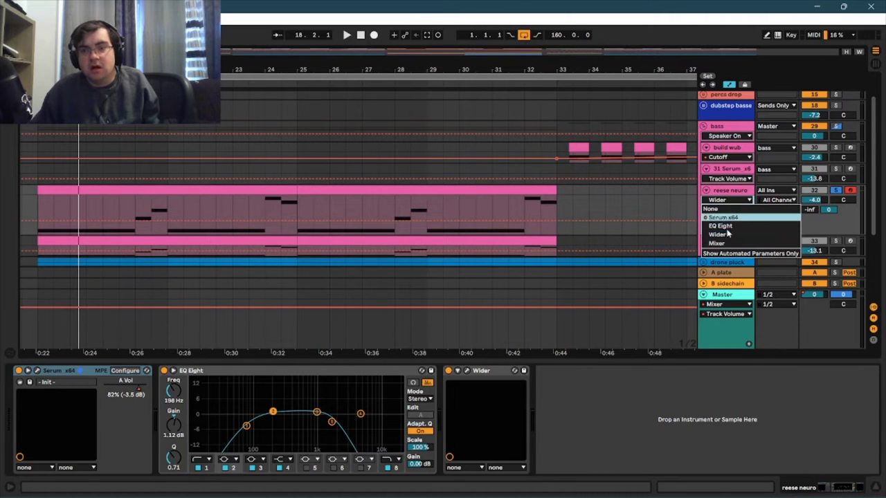
left_click(724, 217)
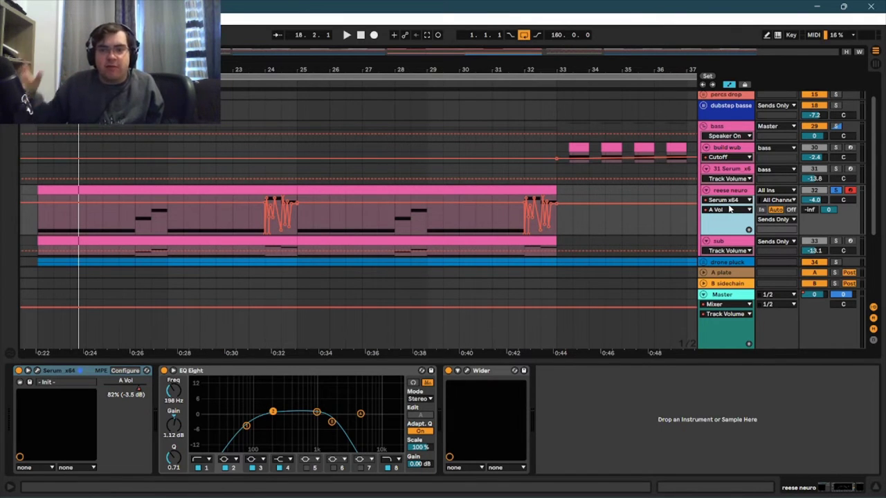
- Play the soloed reese neuro track, stop playback during bar 33, and unsolo the track
key("space")
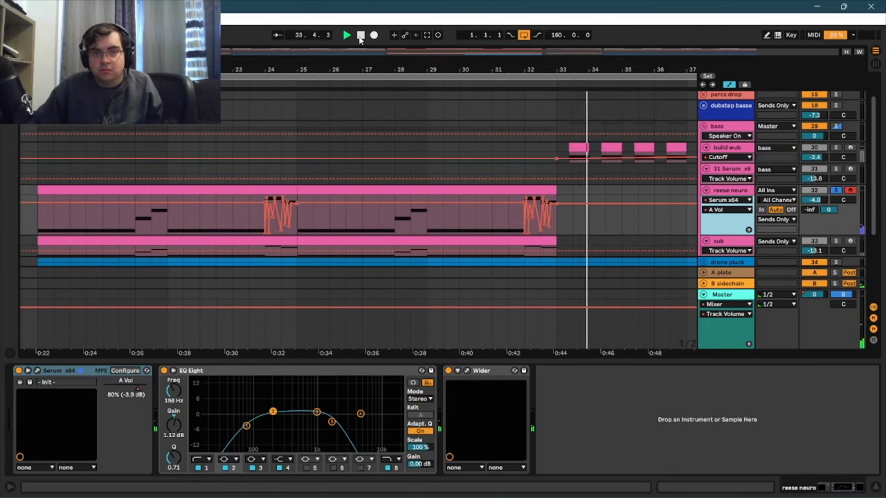
key("space")
left_click(835, 191)
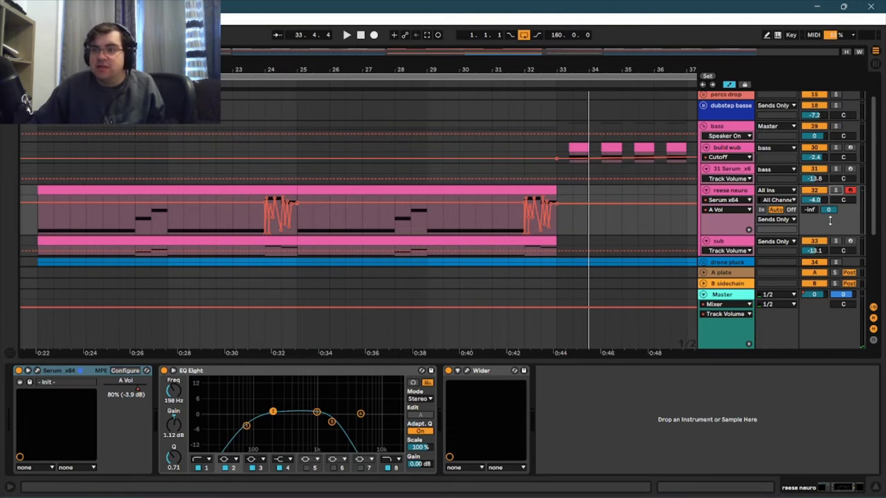
- Hide the automation lanes and select the sub track's clip at bar 25 to inspect its devices
scroll(327, 156, "down", 3)
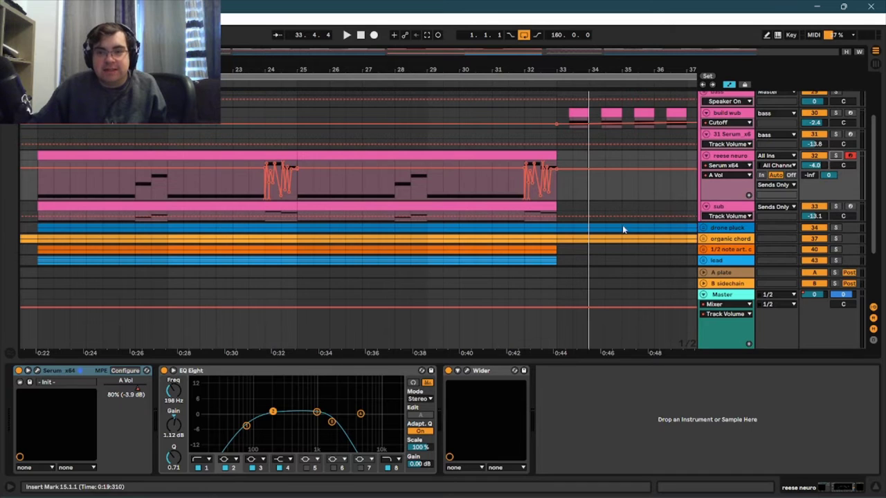
left_click(730, 84)
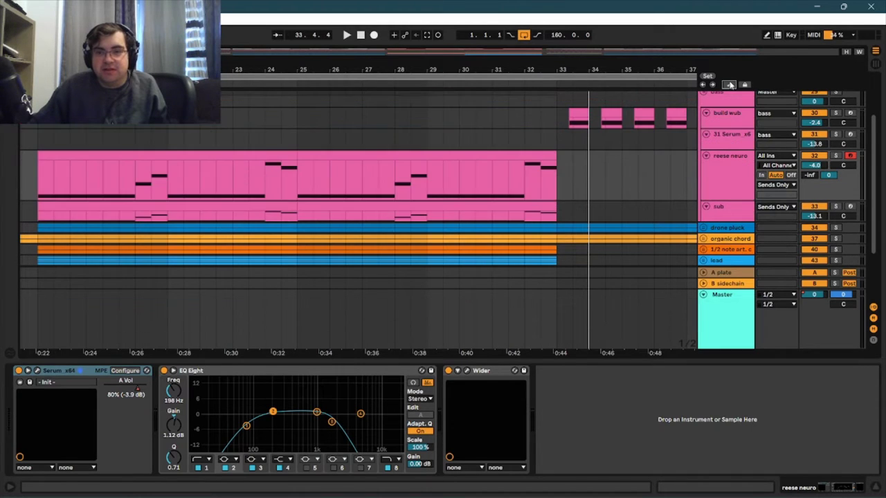
left_click(518, 203)
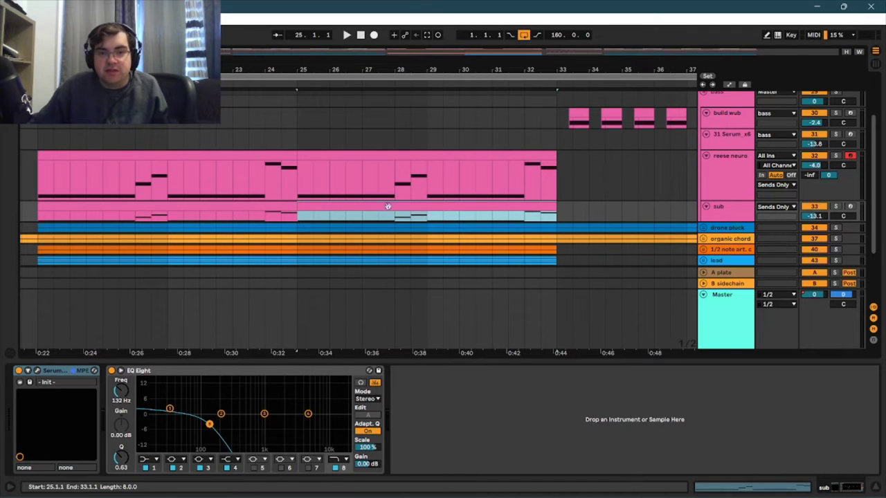
- Unfold the drone pluck group and show the devices on its LABS track
left_click(703, 228)
scroll(666, 205, "down", 3)
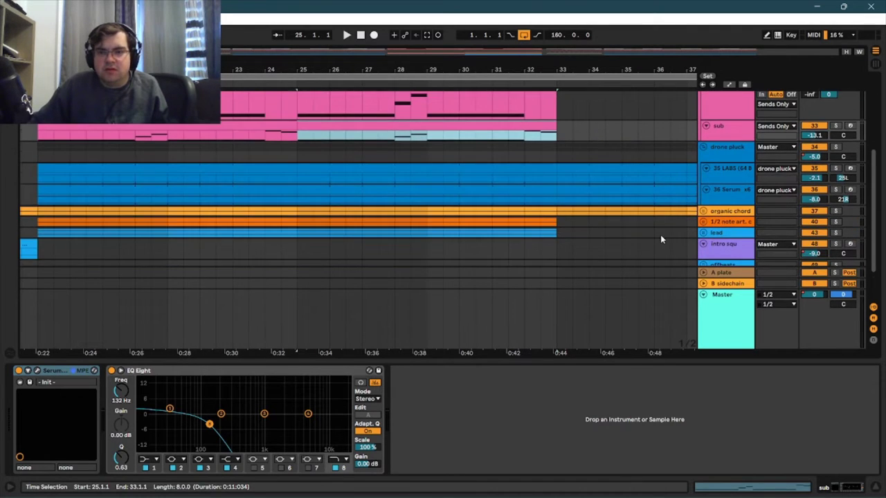
scroll(660, 235, "down", 3)
left_click_drag(595, 70, 657, 70)
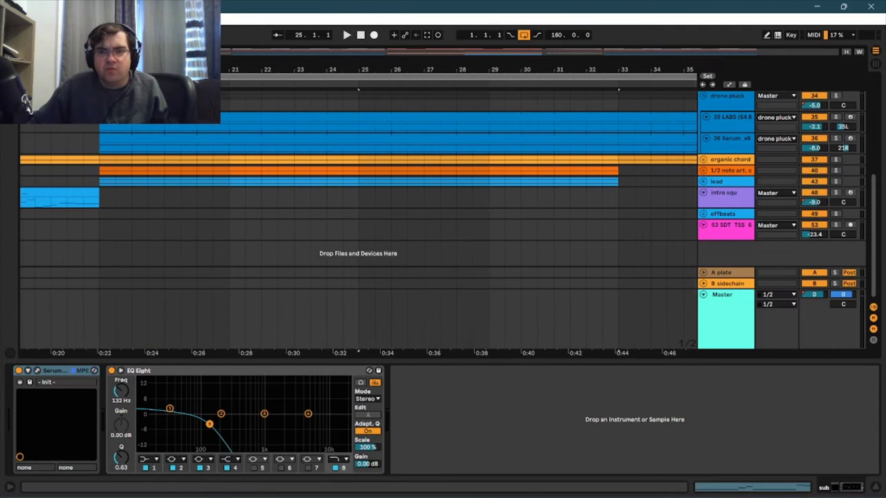
left_click(719, 123)
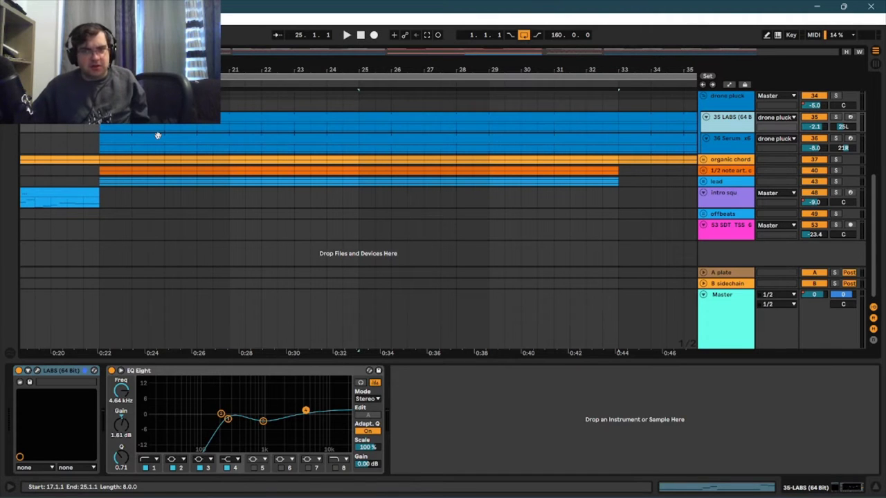
- Examine the MIDI notes in the LABS clip at bar 17 and open the LABS plug-in window
left_click(229, 116)
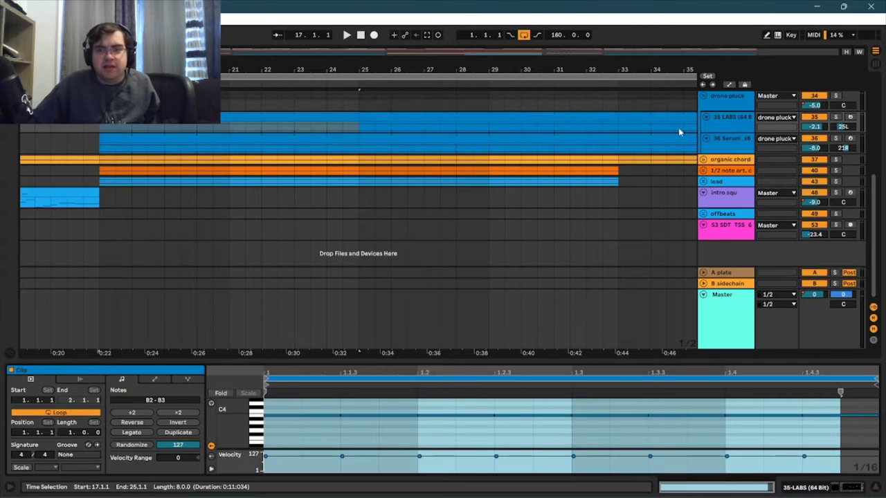
left_click(719, 126)
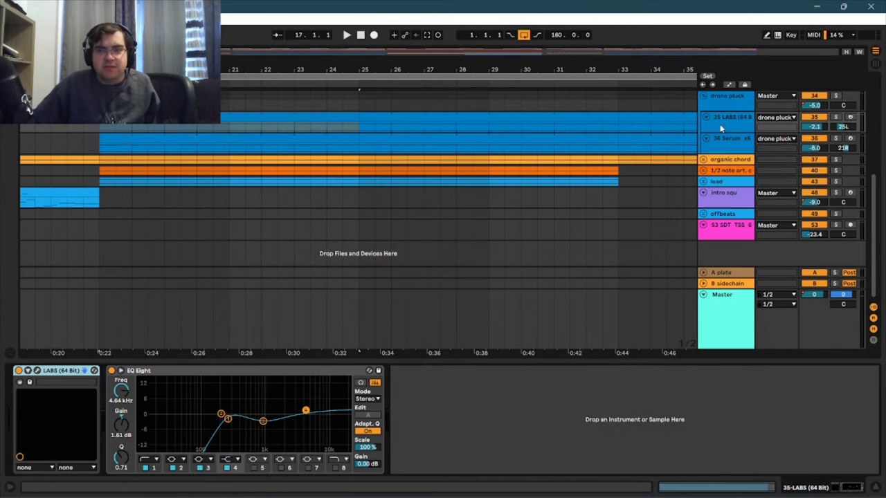
left_click(38, 369)
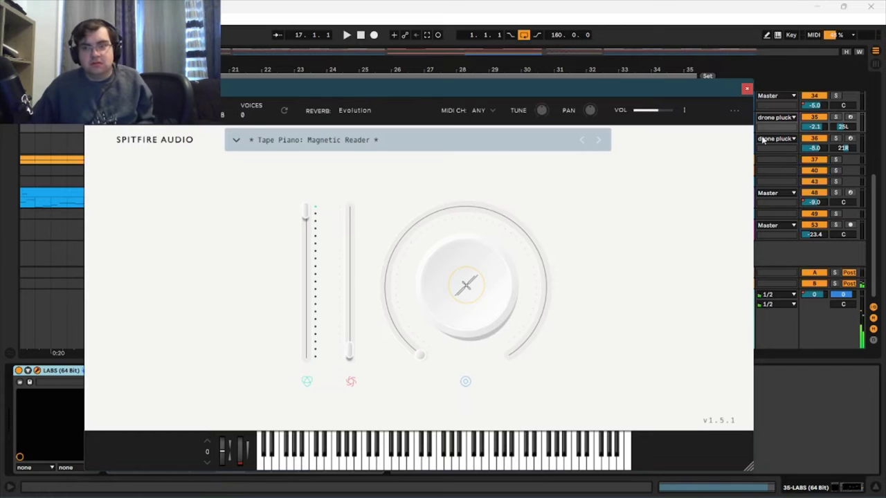
- Arm the drone pluck group's LABS track to audition its Tape Piano: Magnetic Reader sound, and close the plug-in window
left_click_drag(698, 83, 626, 318)
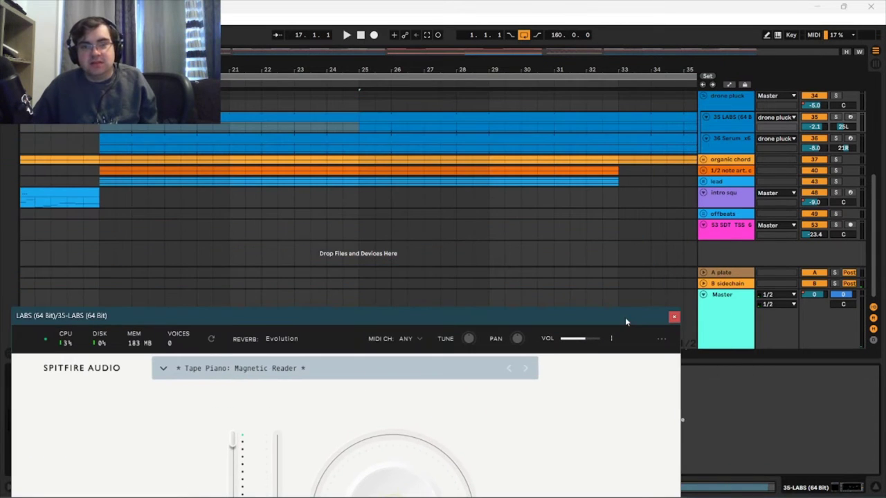
left_click(850, 117)
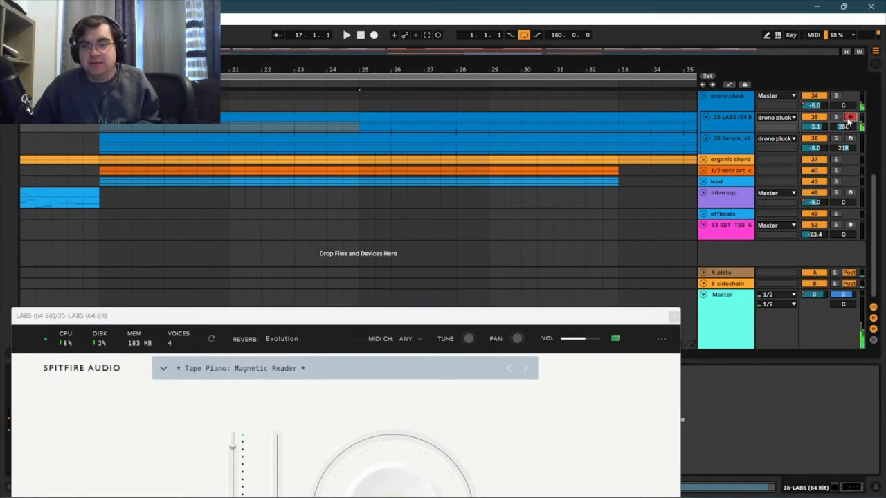
left_click_drag(453, 316, 533, 114)
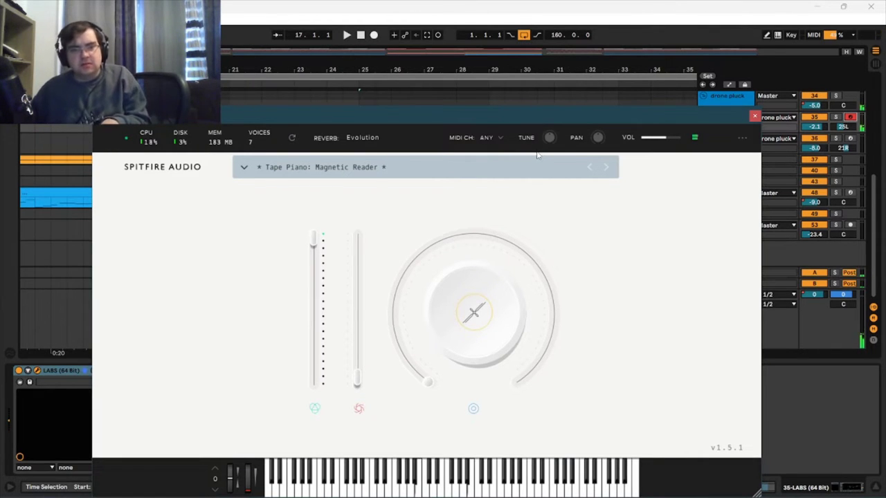
left_click(754, 115)
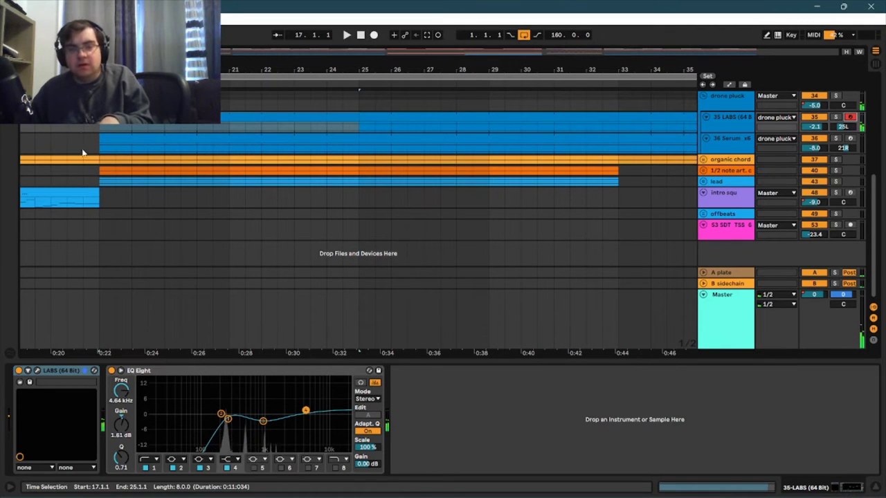
- Open the Serum plug-in on the drone pluck group's Serum track, arm the track to audition the sound, and close the plug-in
left_click(134, 139)
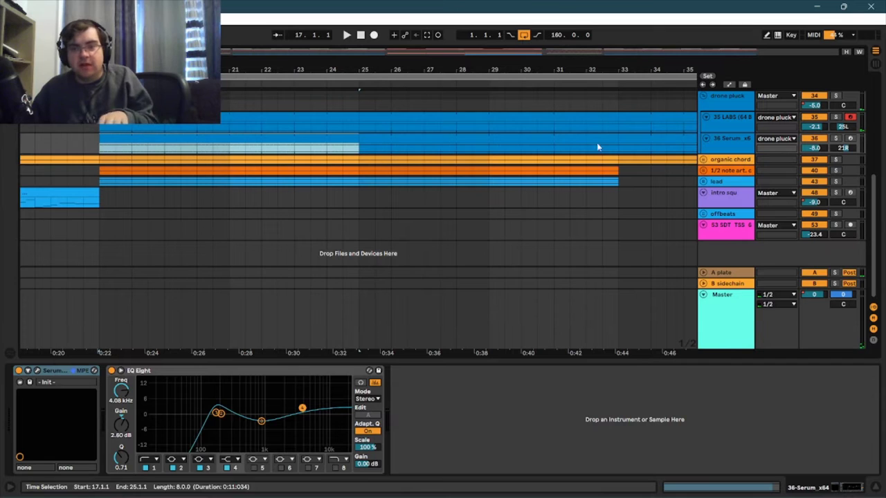
left_click(734, 143)
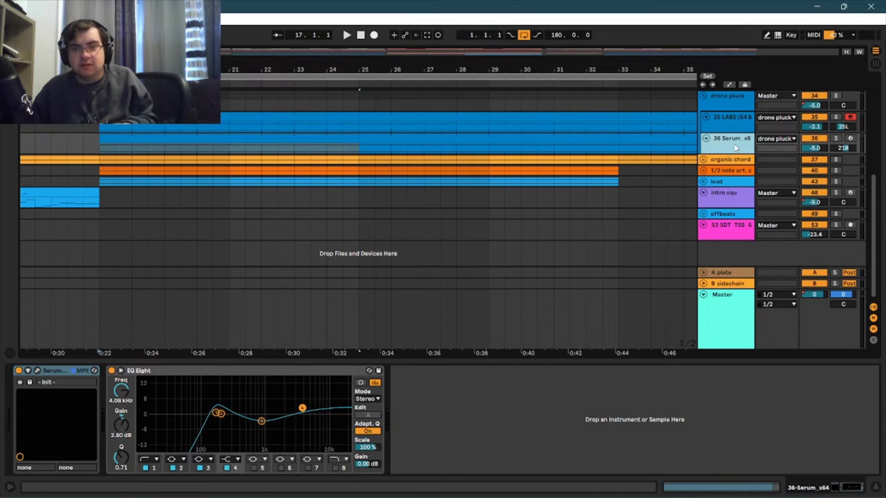
left_click(38, 370)
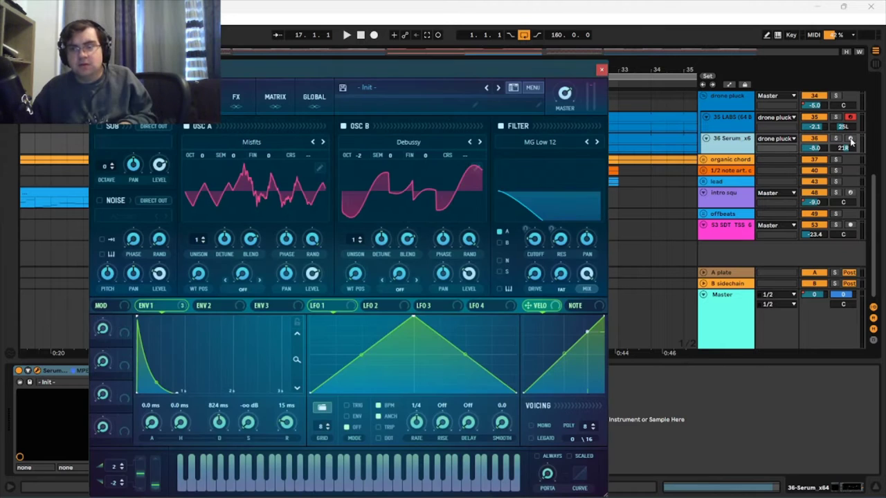
left_click(850, 139)
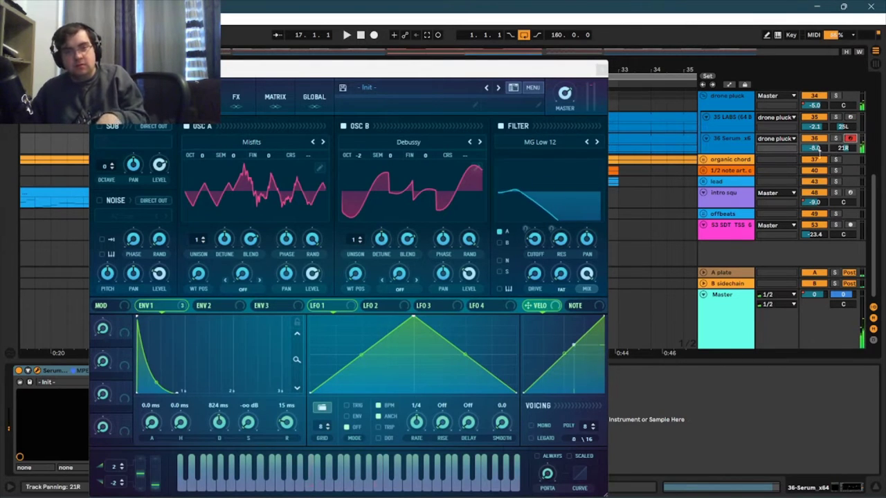
left_click(600, 69)
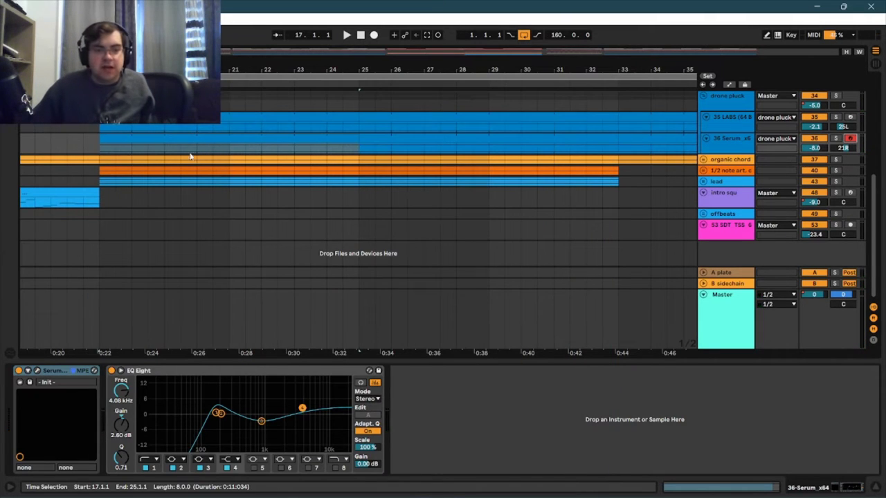
- Compare the devices on the drone pluck group with those on its Serum and LABS tracks
left_click(729, 99)
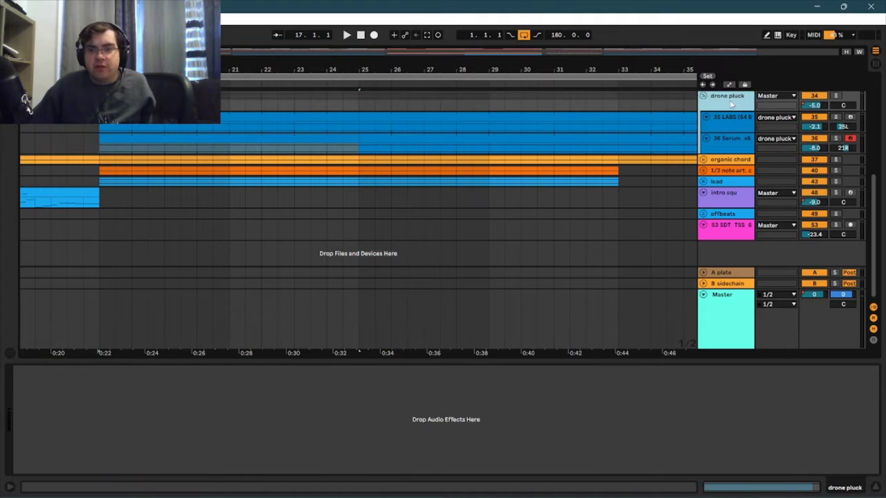
left_click(730, 139)
left_click(740, 127)
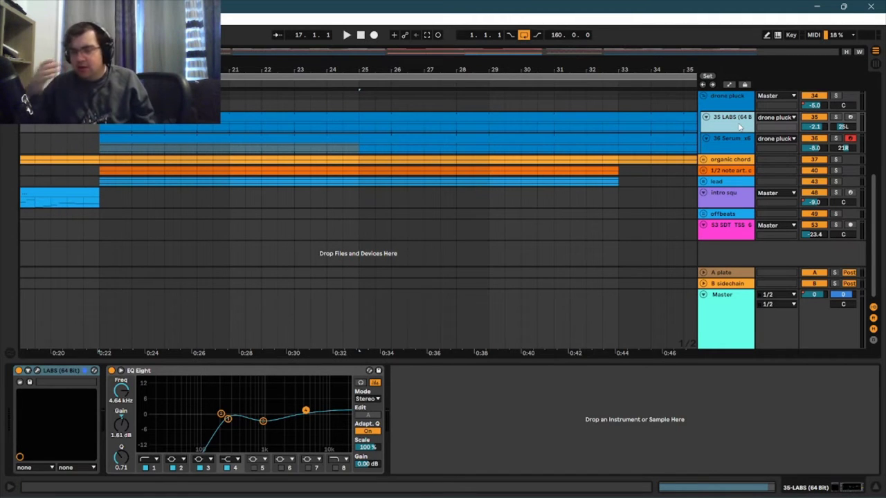
scroll(736, 121, "up", 1)
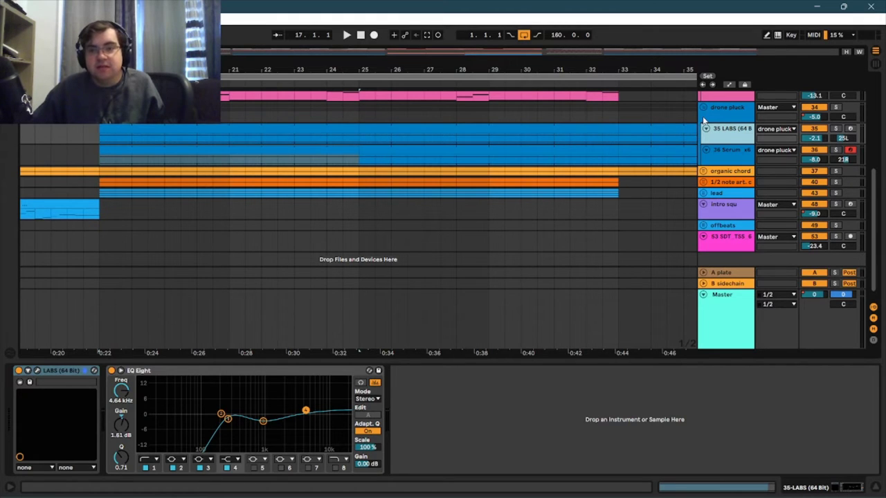
left_click(736, 152)
left_click(731, 131)
left_click(728, 119)
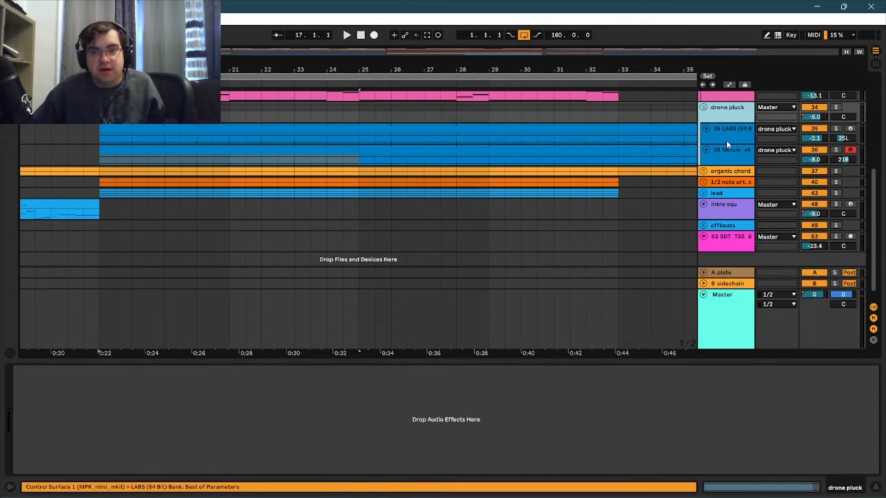
- Unfold the organic chords group and review the devices on the group and its LABS and BBC Symphony Orchestra tracks
left_click(720, 173)
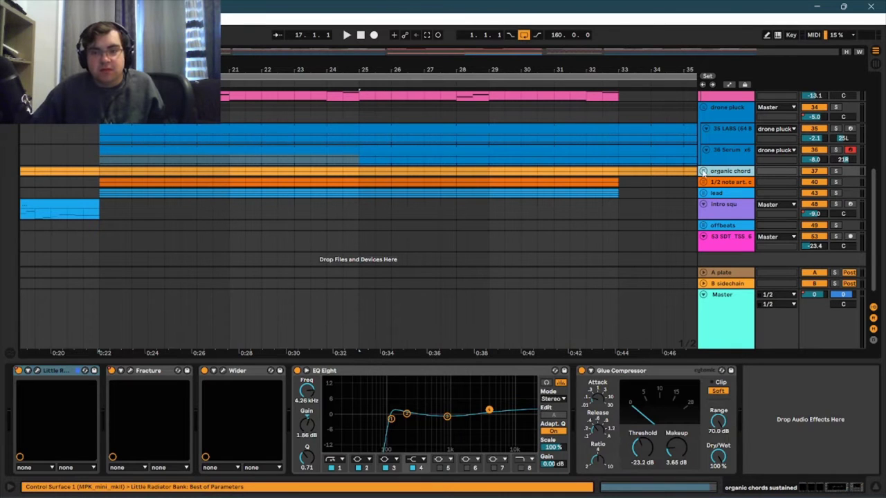
left_click(703, 171)
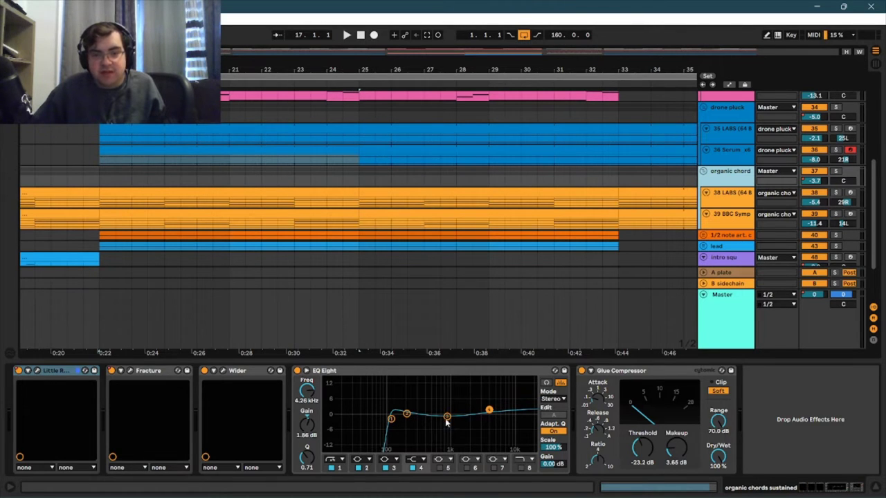
left_click(128, 190)
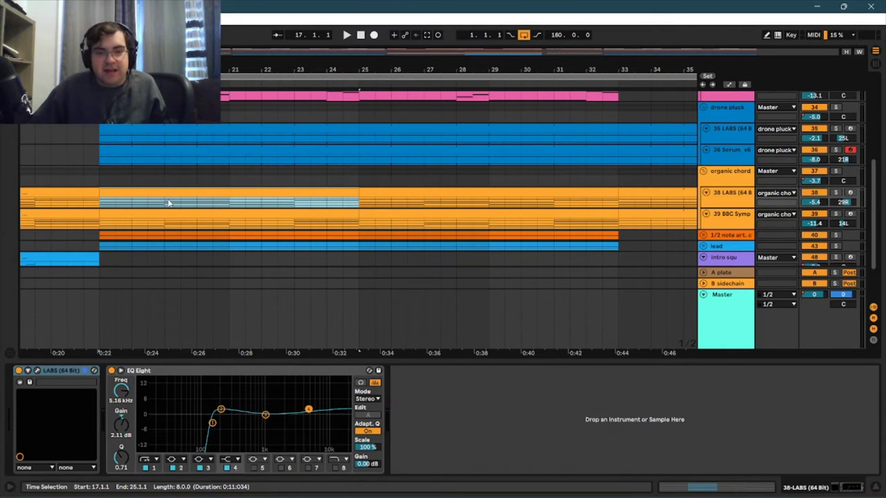
left_click(731, 200)
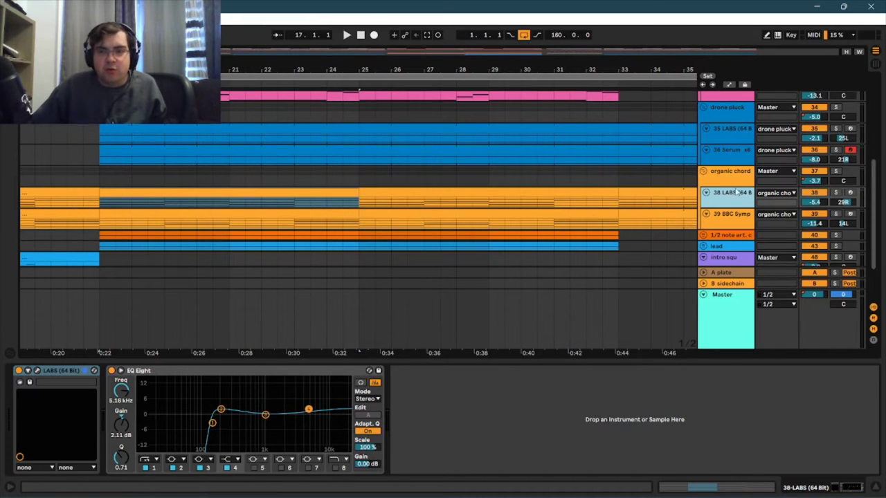
left_click(732, 215)
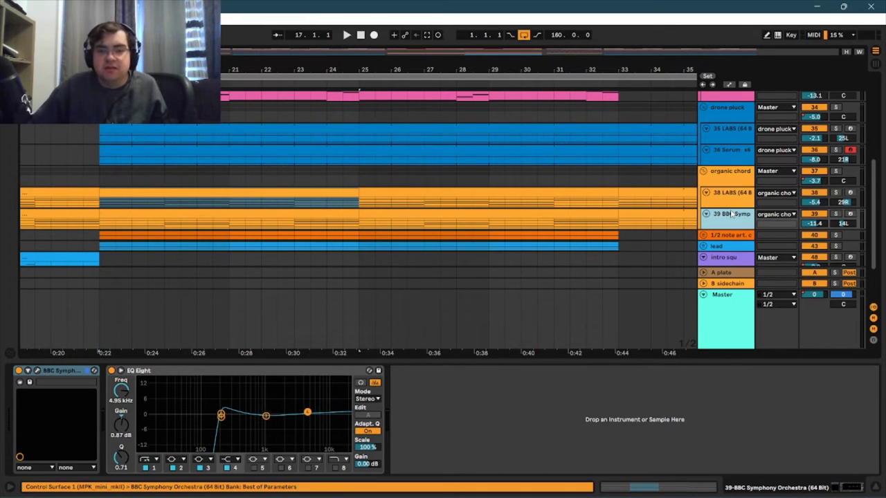
left_click(730, 194)
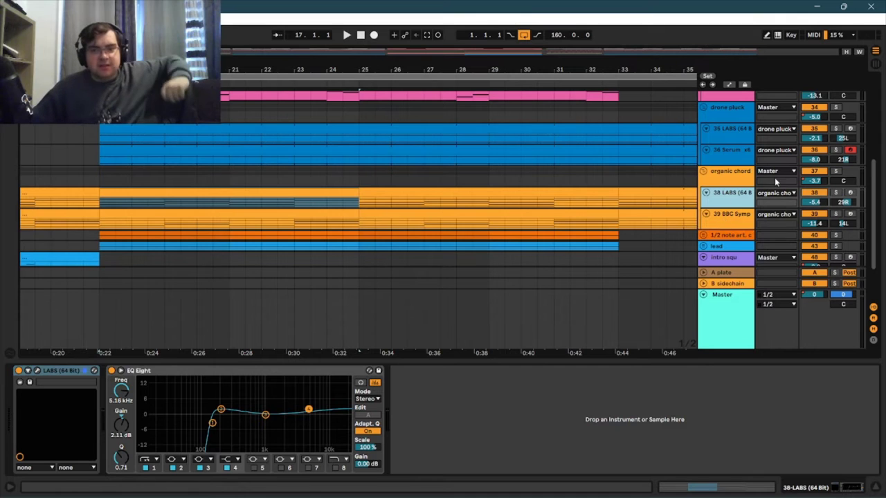
left_click(730, 171)
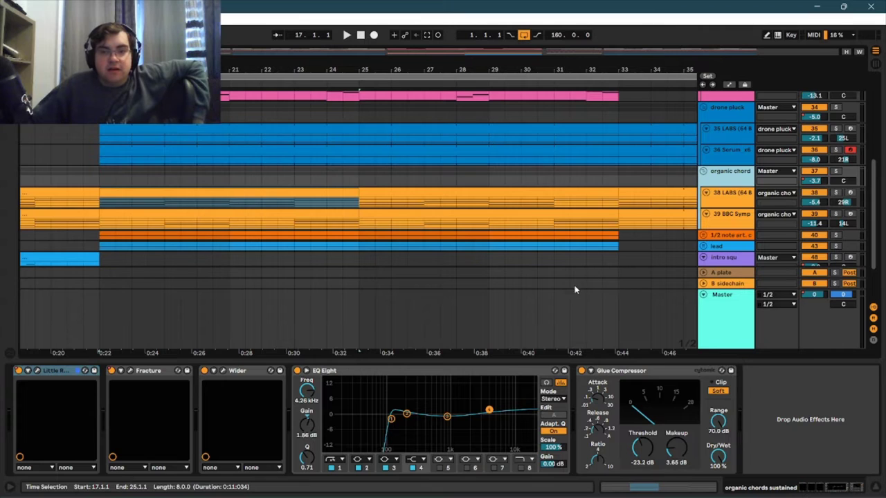
- Open the MIDI notes of the organic chords LABS clip at bar 17 and enlarge the note editor to examine the chords
scroll(568, 287, "down", 2)
scroll(548, 250, "down", 1)
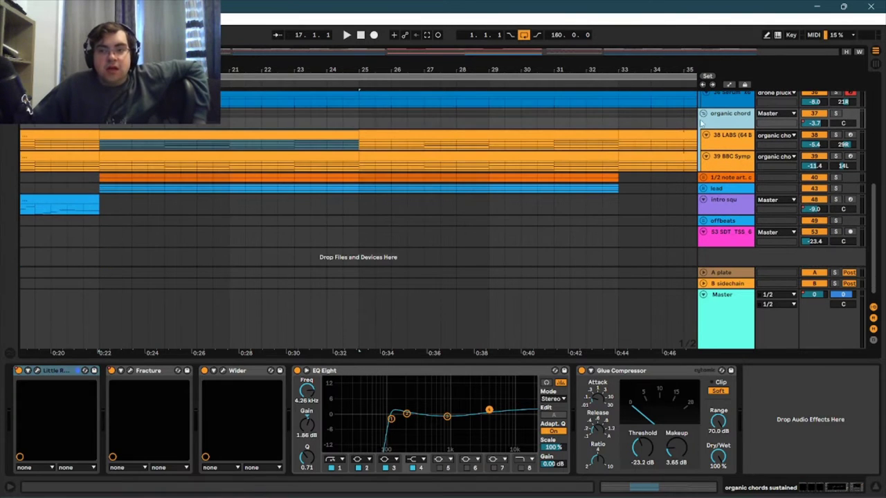
double_click(280, 144)
left_click_drag(475, 361, 484, 210)
left_click(636, 397)
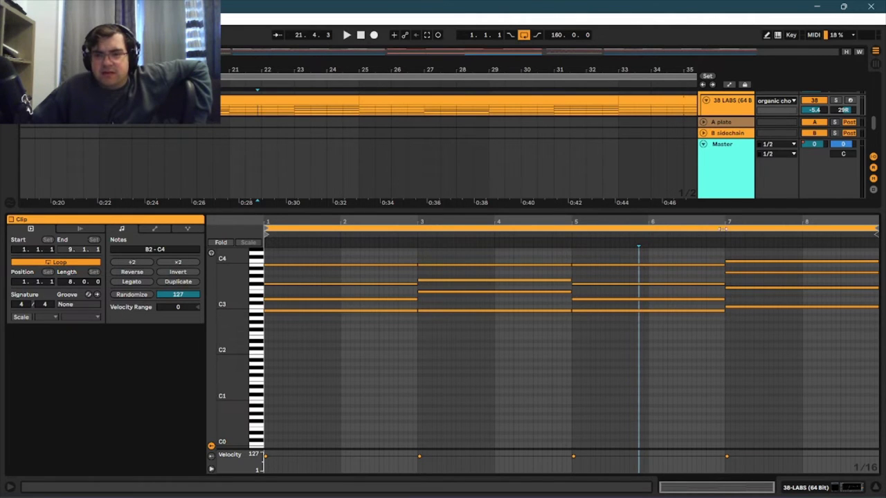
- Shrink the note editor to give the arrangement's track lanes more height
left_click(537, 152)
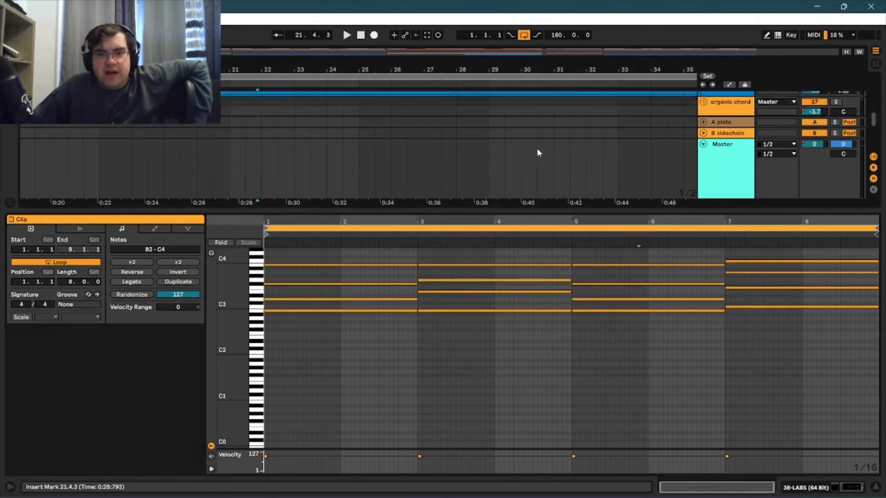
scroll(537, 151, "up", 1)
scroll(547, 164, "up", 2)
scroll(557, 166, "down", 5)
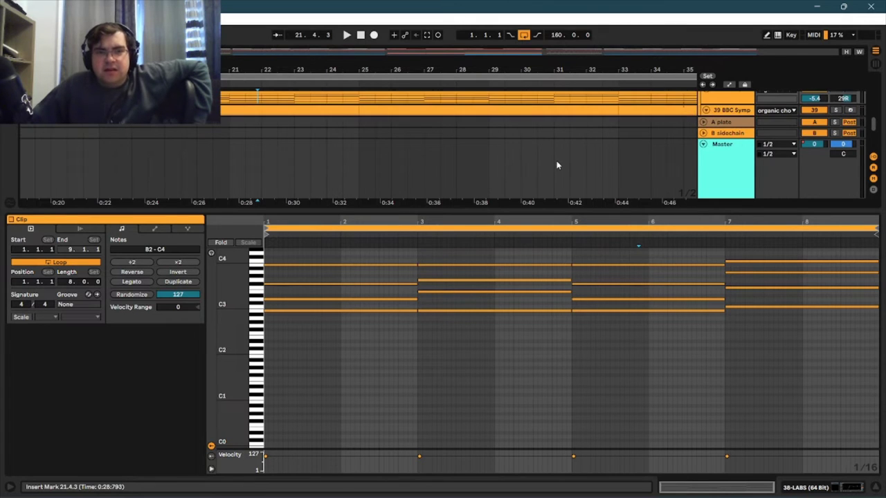
left_click_drag(547, 227, 577, 339)
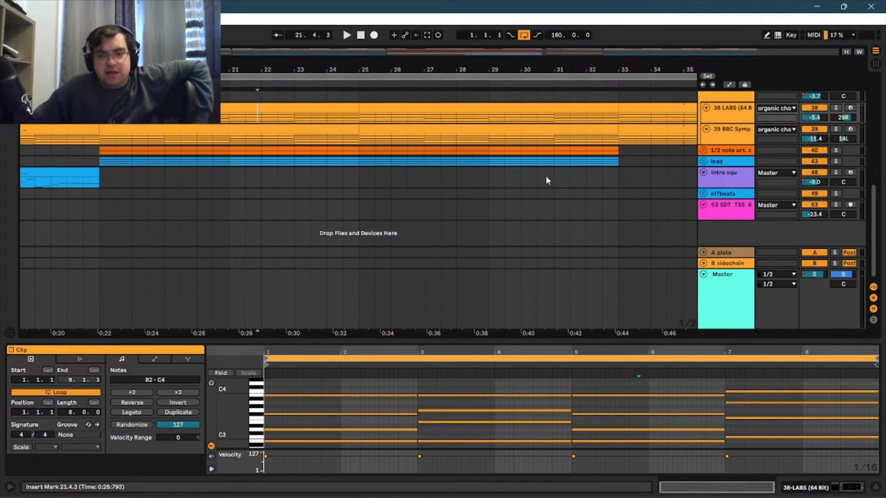
- Unfold the 1/2 note art. chords group and examine the notes of its BBC Symphony Orchestra clip at bar 17
left_click(703, 150)
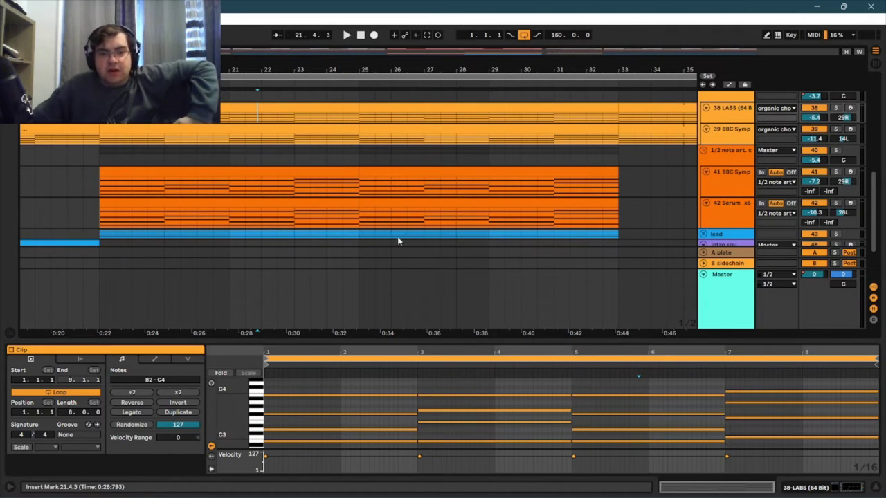
left_click(735, 156)
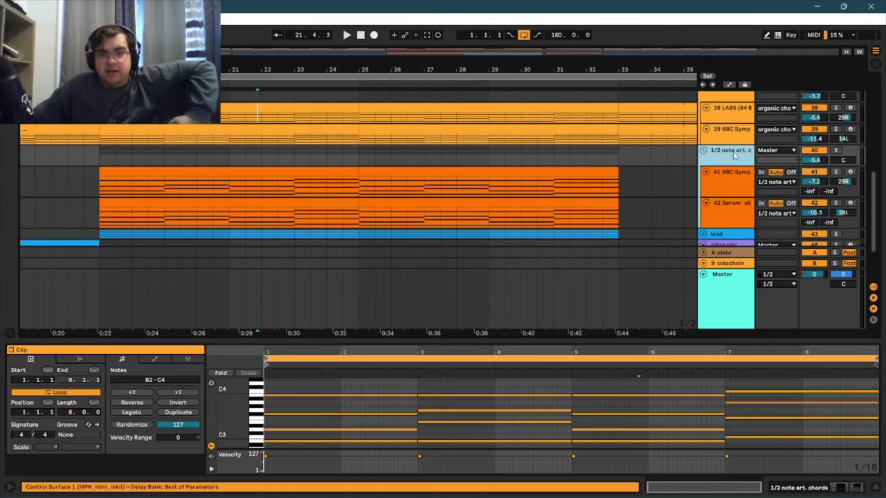
left_click(730, 176)
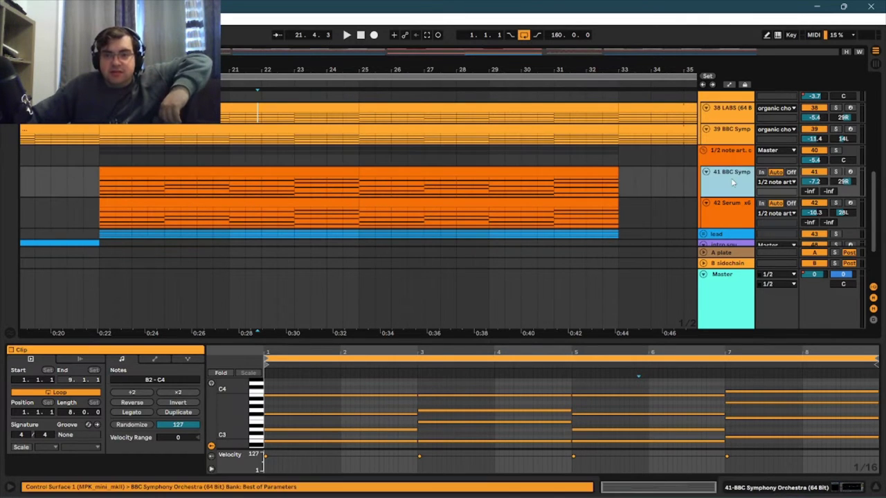
left_click(321, 172)
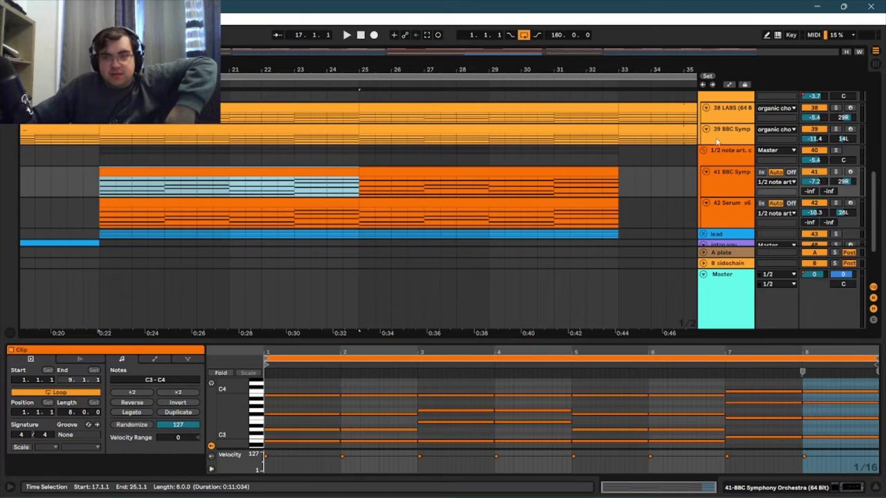
- Show the devices on the half-note chords' BBC Symphony Orchestra and Serum tracks, and inspect the Serum plug-in's settings before closing it
left_click(741, 186)
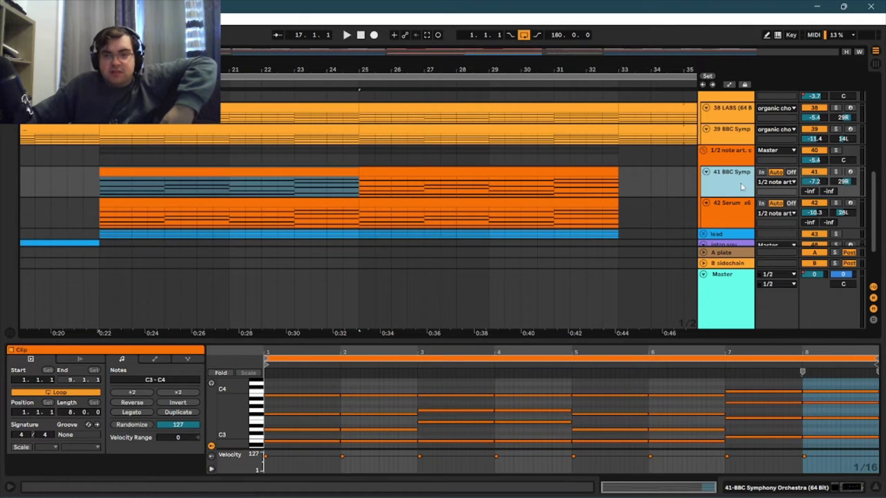
double_click(740, 184)
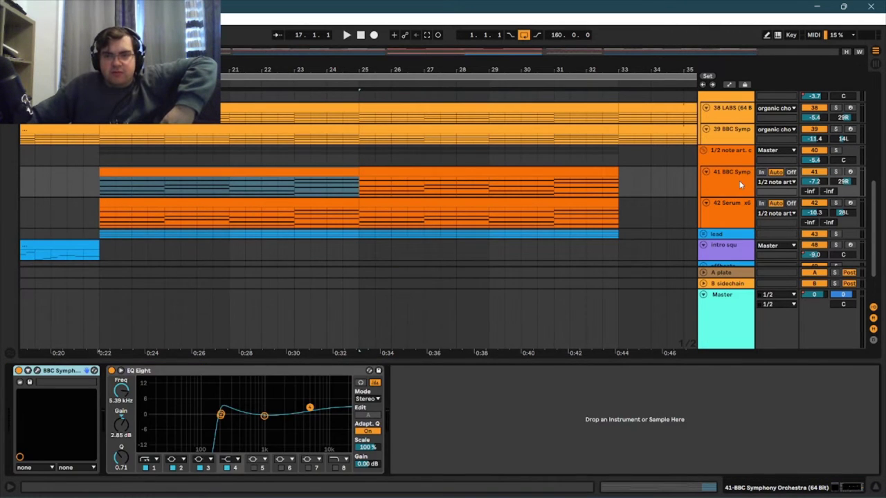
left_click(734, 222)
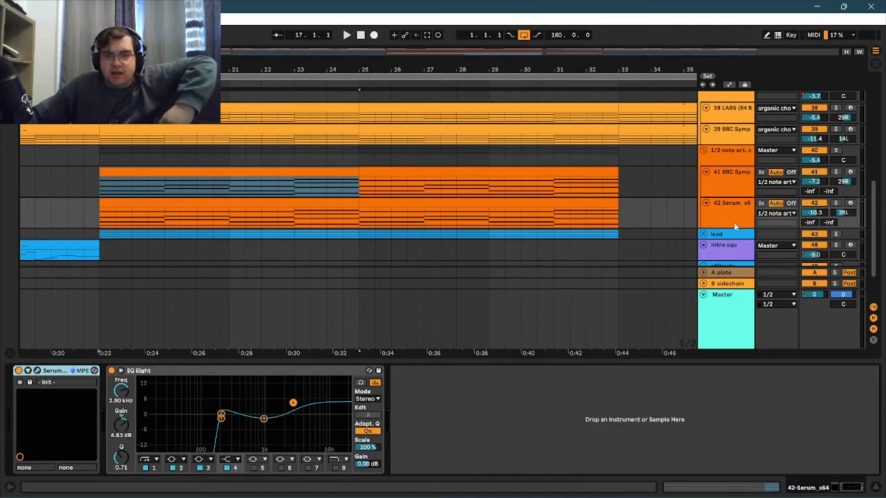
left_click(38, 371)
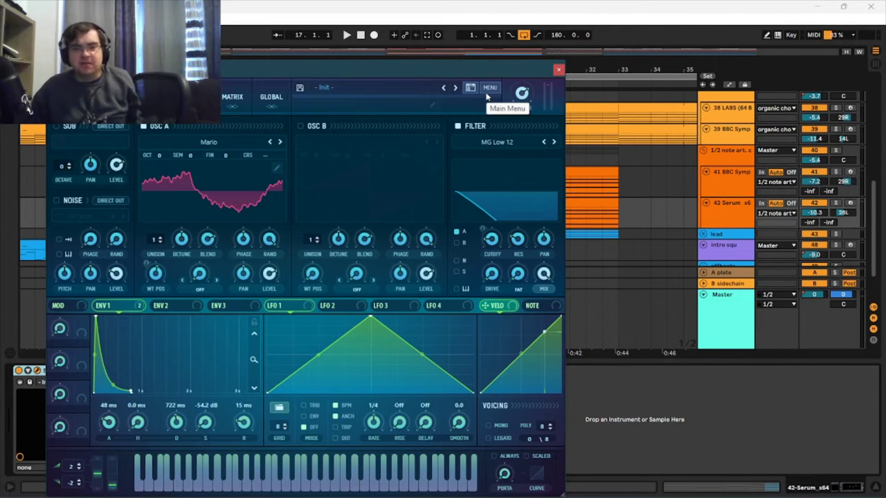
left_click(559, 69)
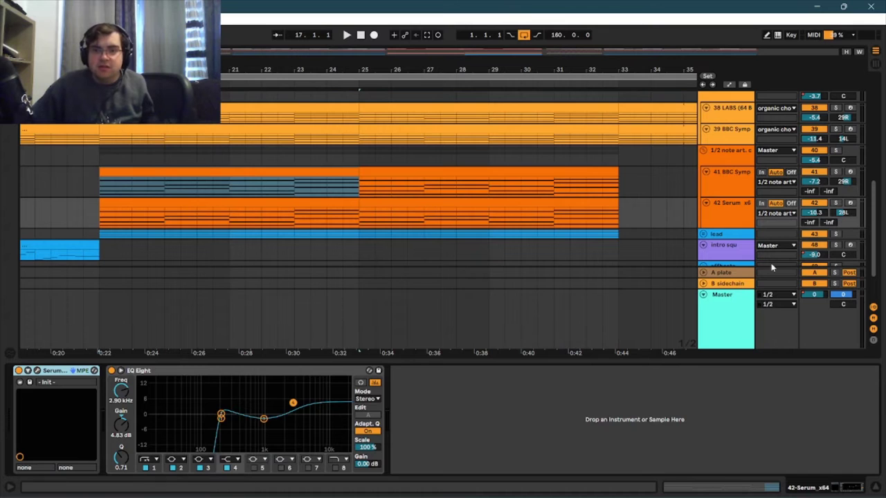
scroll(647, 193, "down", 2)
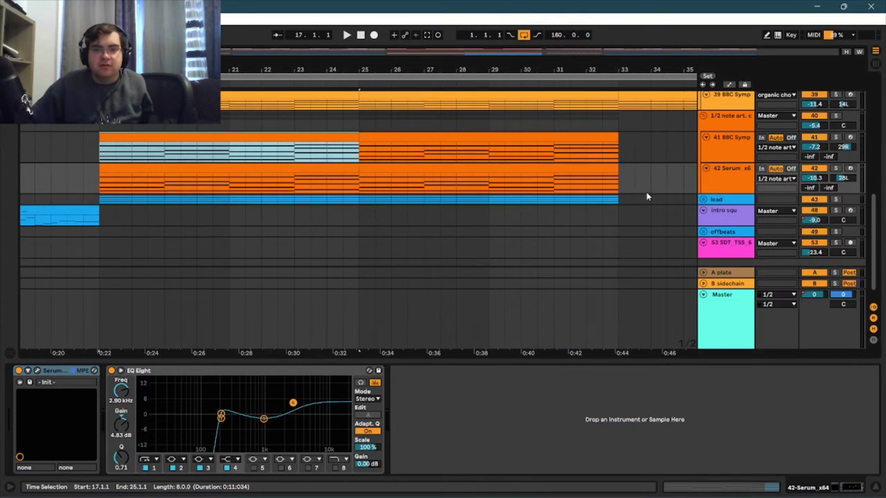
- Unfold the lead group, and select the intro squ clip at the arrangement's start to show its Serum sound
left_click(704, 199)
scroll(626, 174, "down", 5)
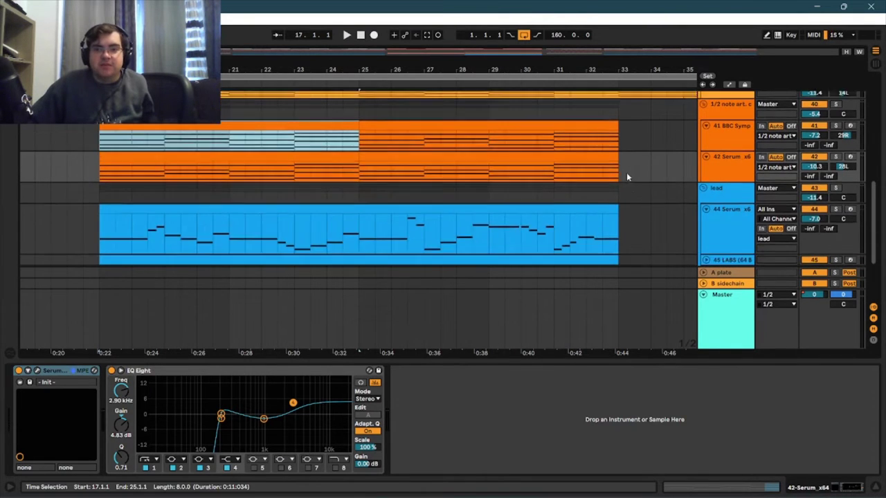
left_click_drag(415, 70, 876, 72)
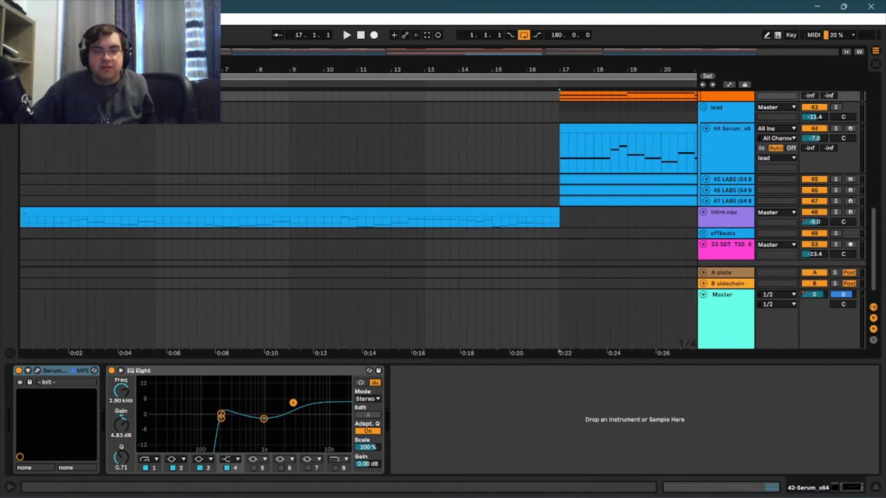
left_click(307, 210)
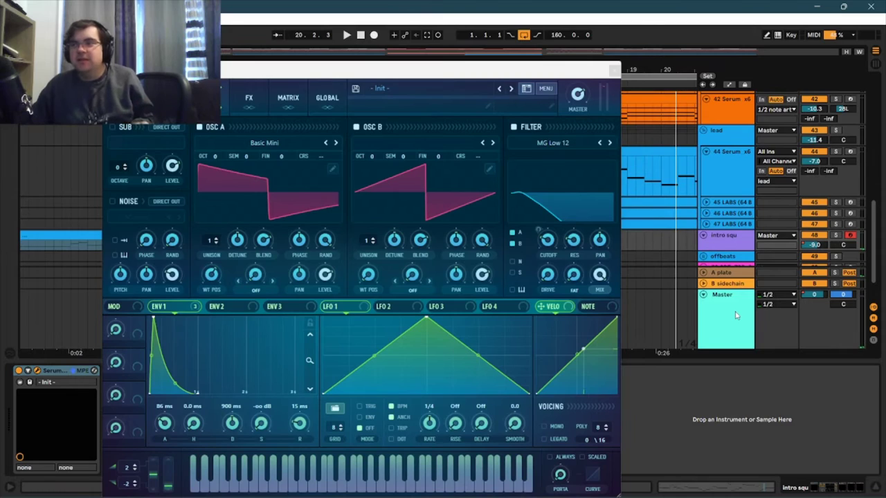
- Set the zoom of the intro squ track's Serum window to 75%
left_click_drag(448, 80, 543, 51)
left_click(239, 79)
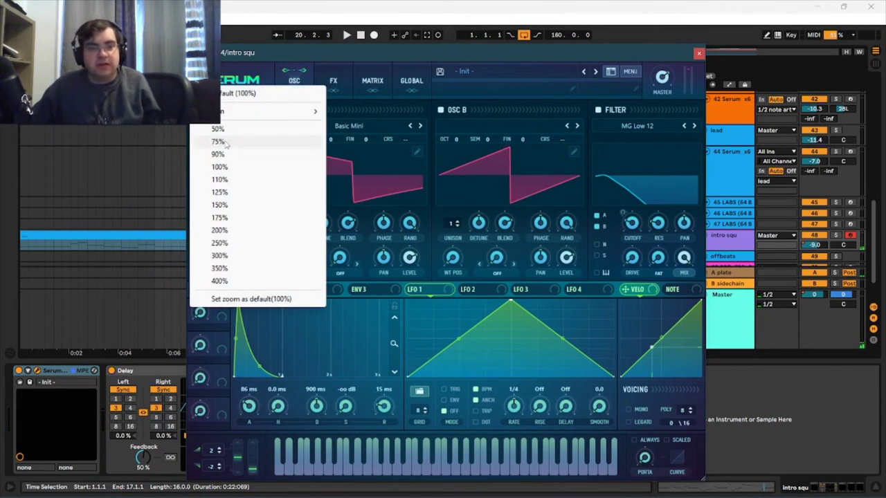
left_click(312, 169)
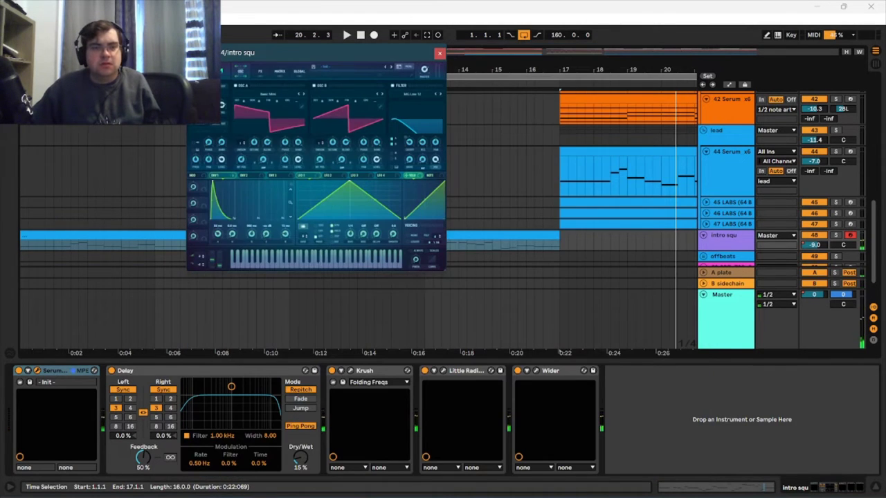
left_click(204, 71)
left_click(239, 126)
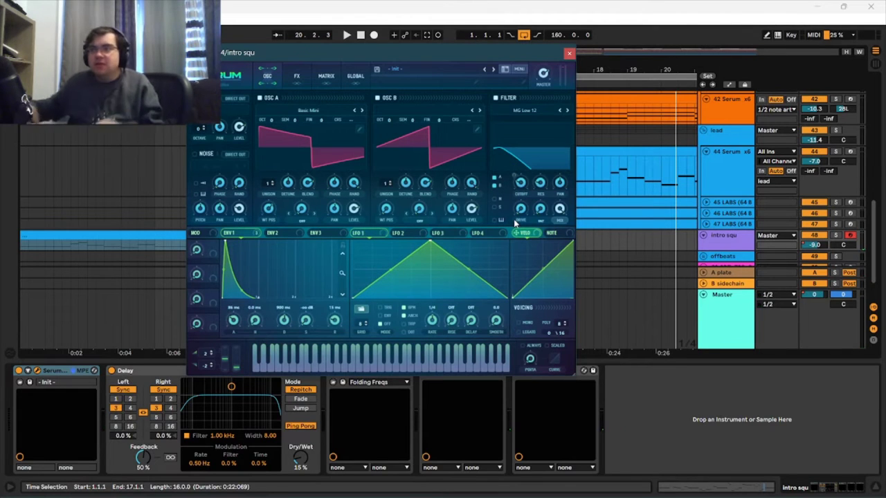
- Inspect the oscillators and the effects page of the intro squ track's Serum, and close the plug-in window
left_click_drag(339, 57, 475, 74)
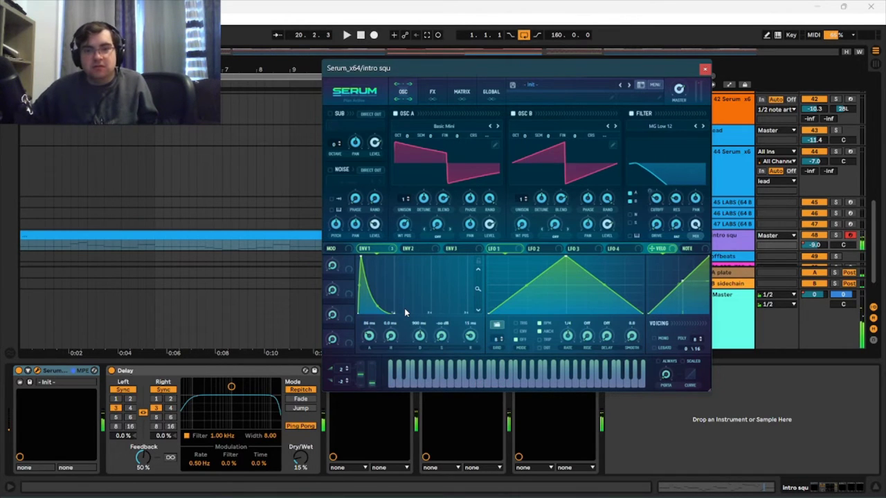
left_click(436, 93)
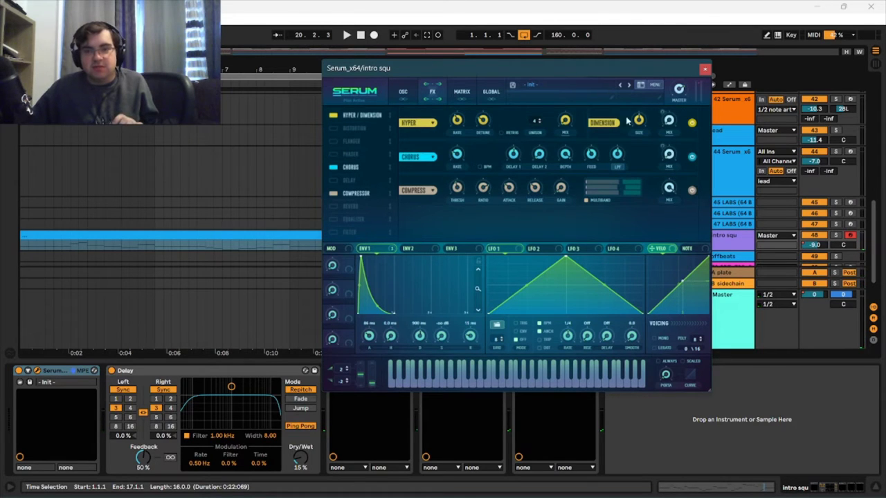
left_click(705, 69)
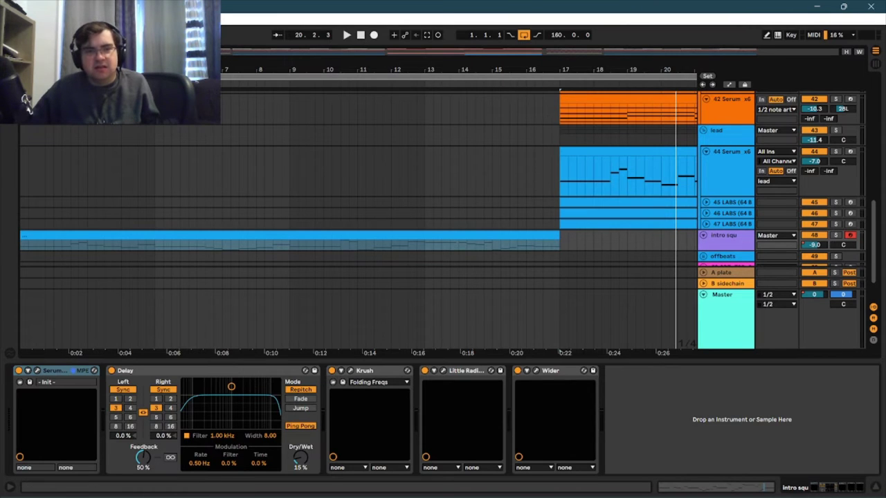
- Compare the intro squ clip across bars 1 to 17 with the lead clips that start at bar 17
scroll(456, 221, "right", 10)
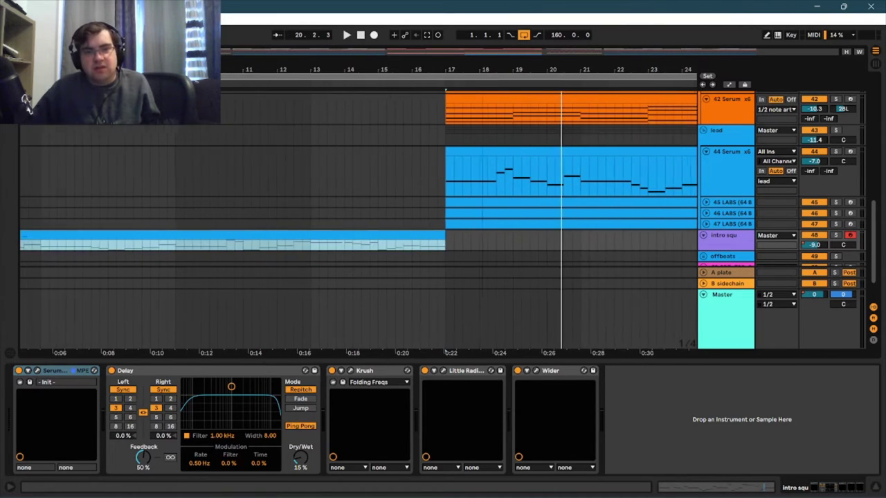
scroll(415, 144, "left", 10)
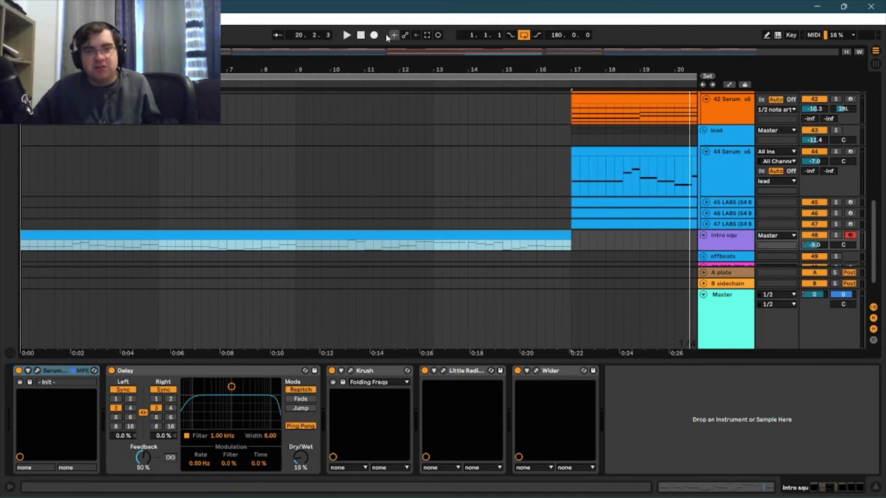
scroll(456, 222, "right", 6)
scroll(359, 222, "right", 4)
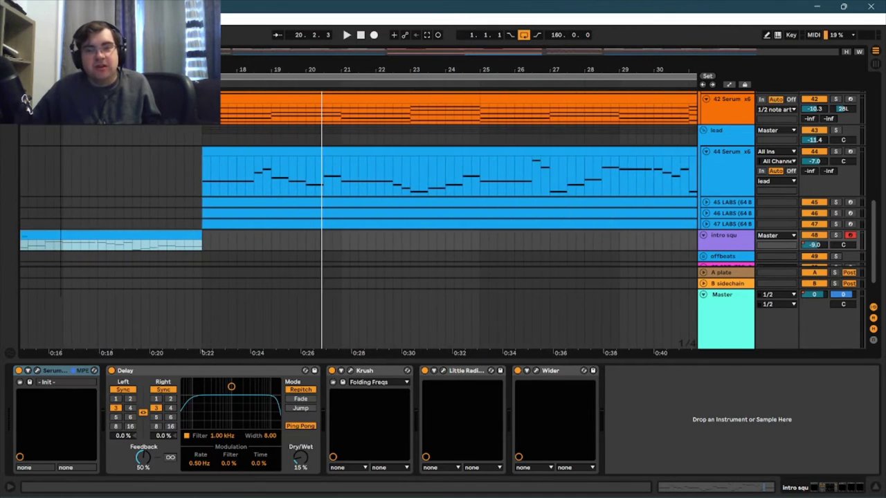
scroll(359, 221, "left", 10)
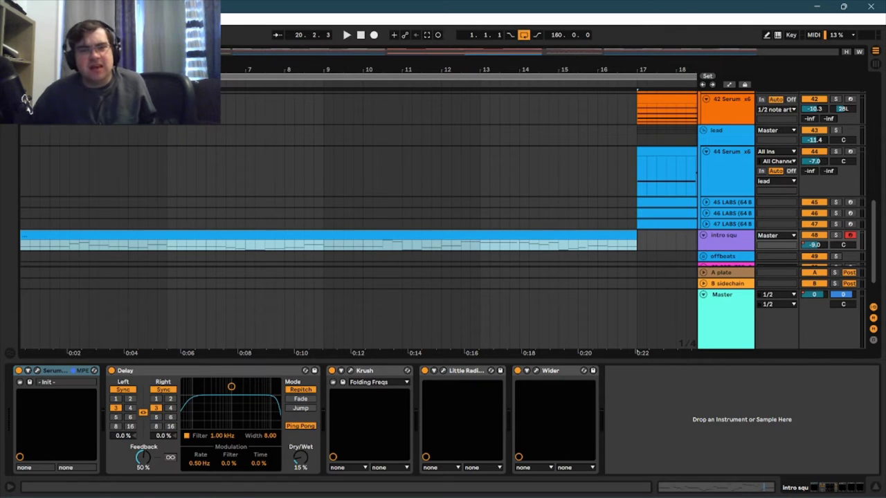
key("z")
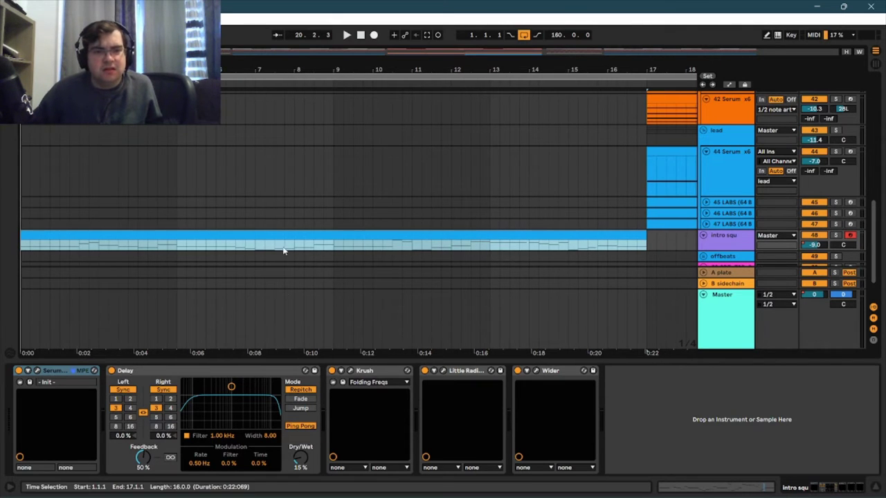
- Open the intro squ clip's MIDI notes in an enlarged note editor, examine the melody, and hide the editor
double_click(278, 235)
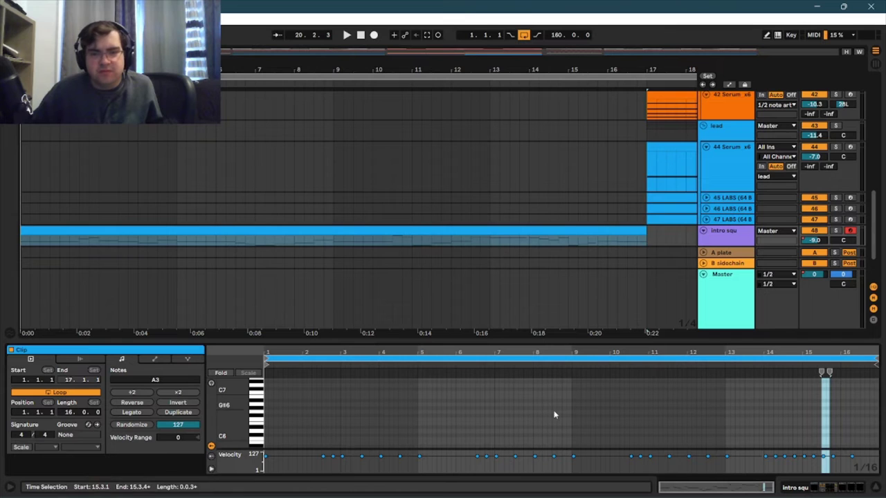
left_click_drag(560, 339, 562, 196)
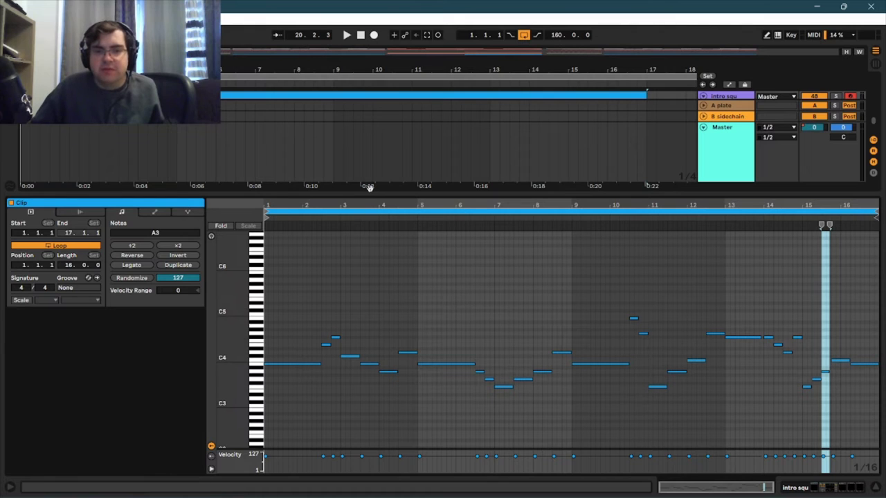
left_click_drag(364, 194, 386, 399)
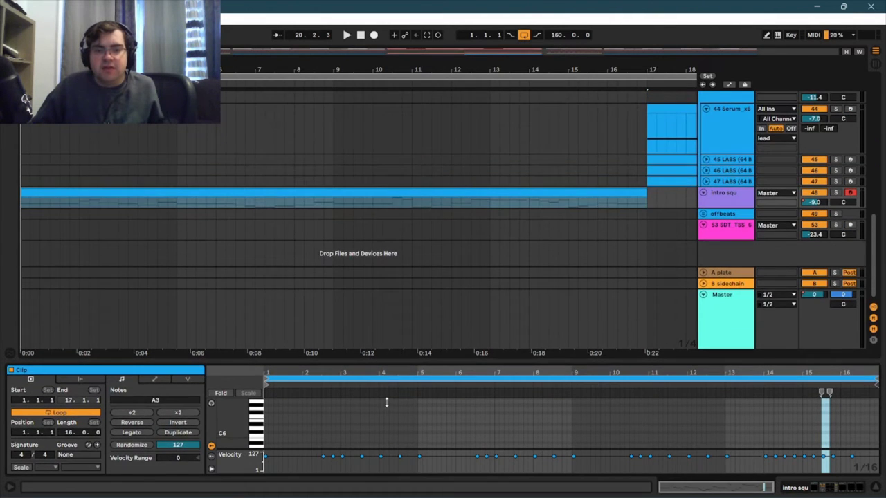
left_click_drag(387, 436, 388, 457)
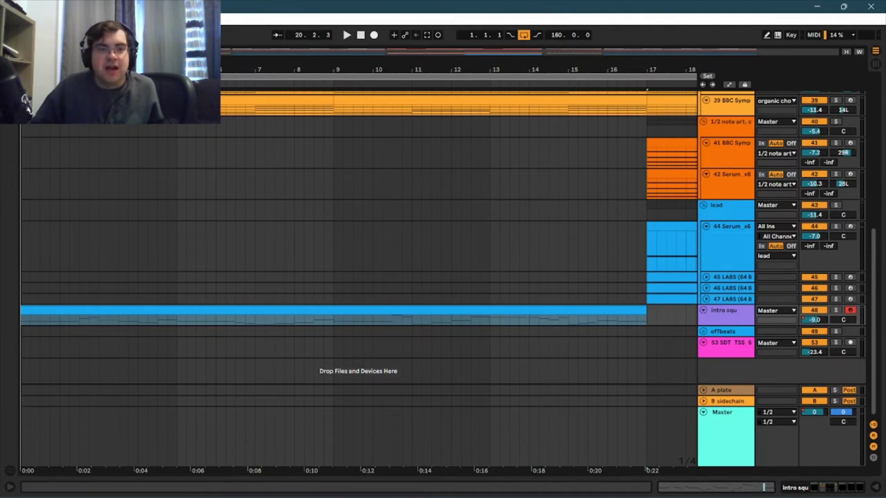
- Show the devices on the lead group's Serum track, starting at bar 17, and open its Serum plug-in window
left_click_drag(692, 70, 168, 70)
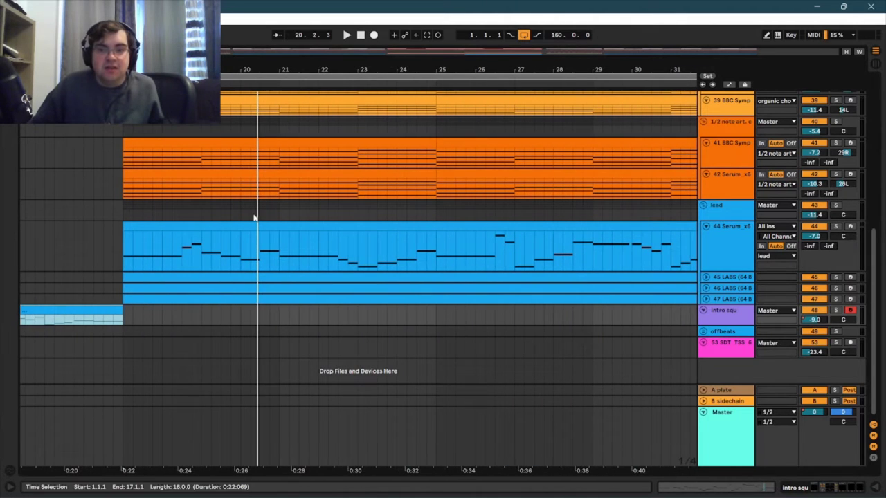
left_click(745, 216)
left_click(733, 233)
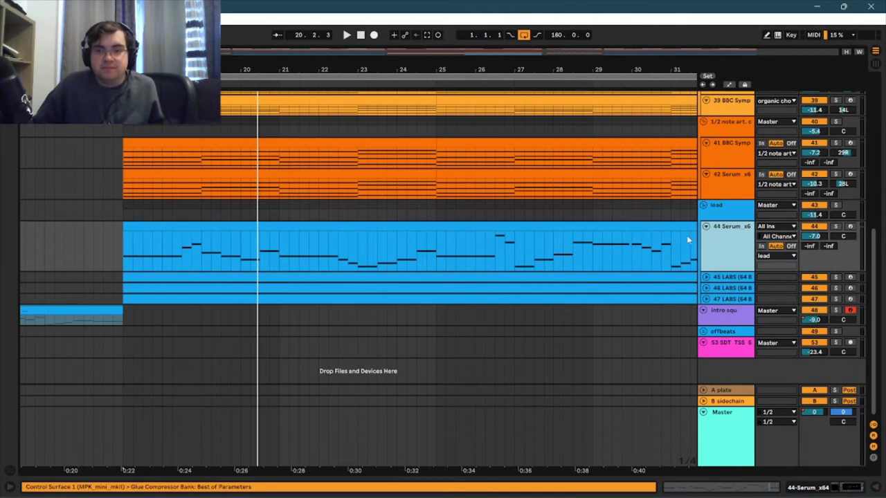
double_click(730, 231)
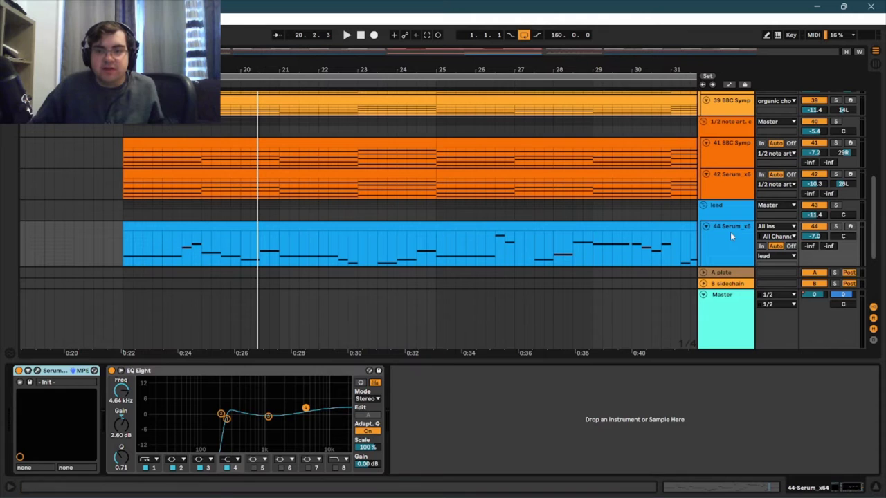
left_click(38, 371)
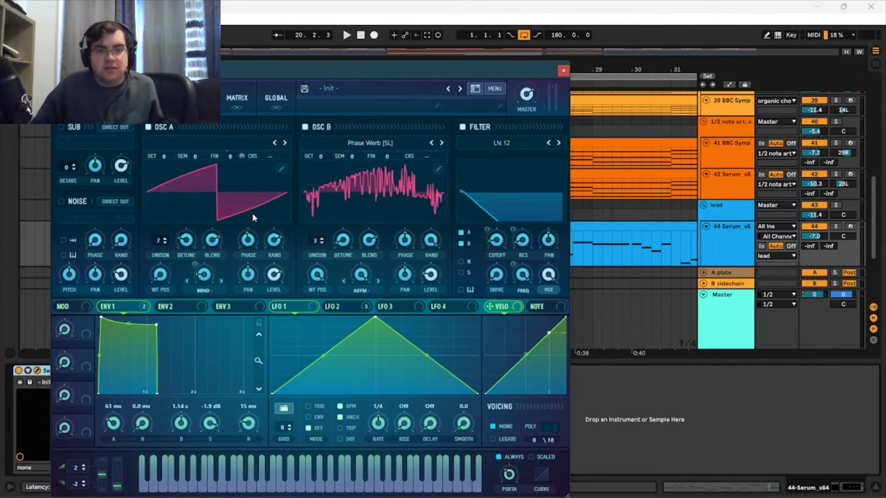
- Arm the lead Serum track to audition the sound, inspect Serum's LFO 2 and effects settings, and close the plug-in
left_click(849, 227)
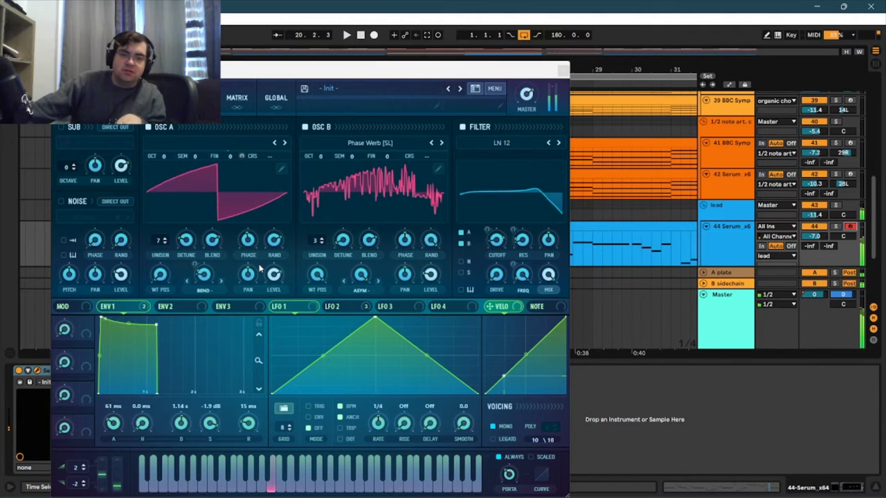
left_click(343, 306)
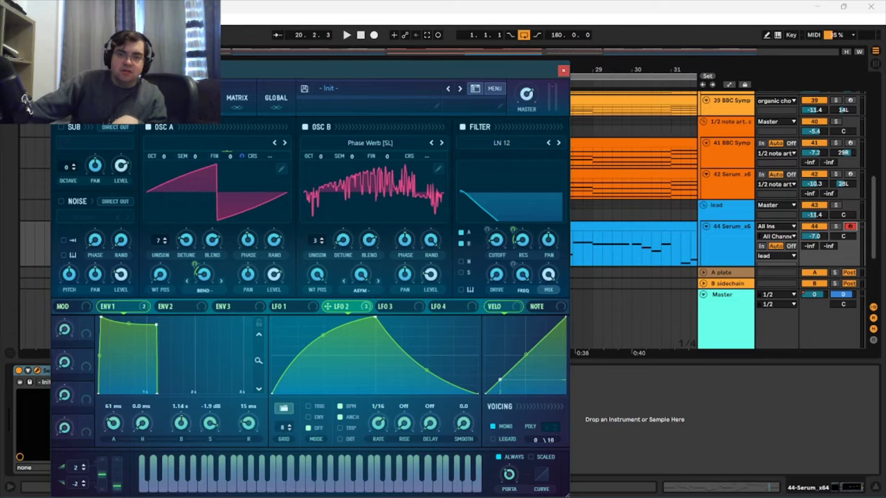
left_click(198, 97)
left_click(159, 97)
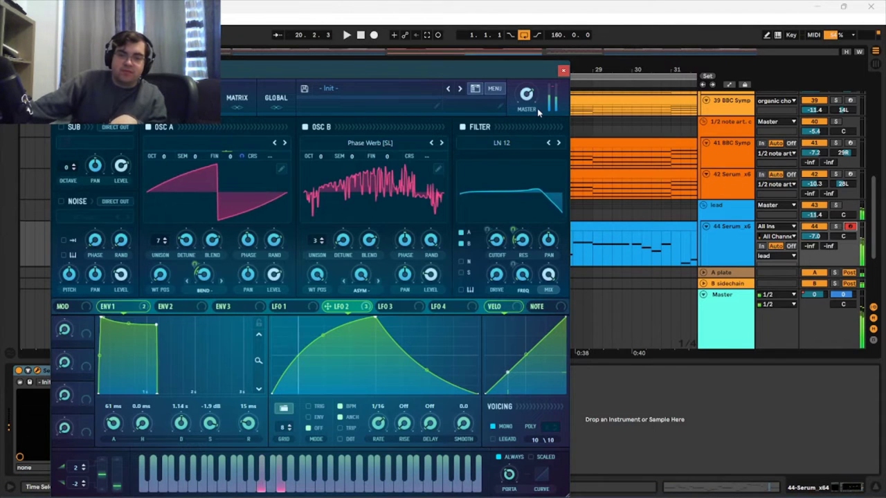
left_click(563, 71)
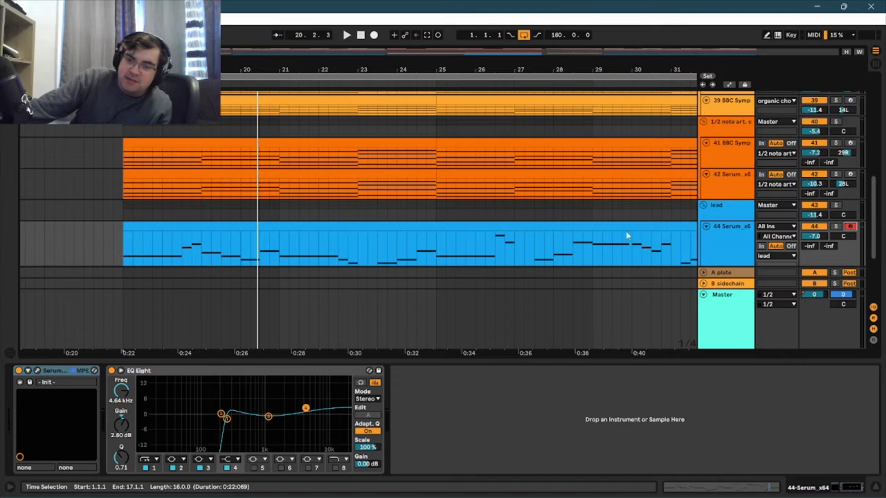
- Unfold the three LABS tracks in the lead group to compare their melody clips
scroll(568, 217, "down", 2)
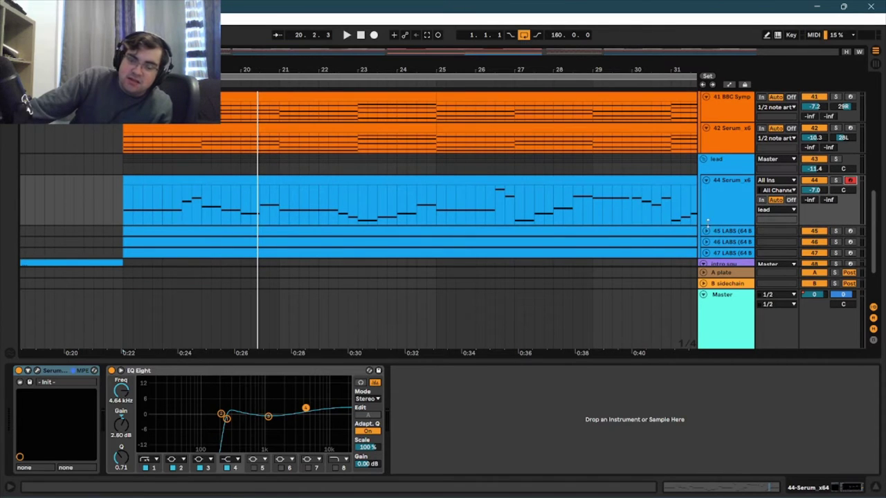
scroll(661, 272, "down", 2)
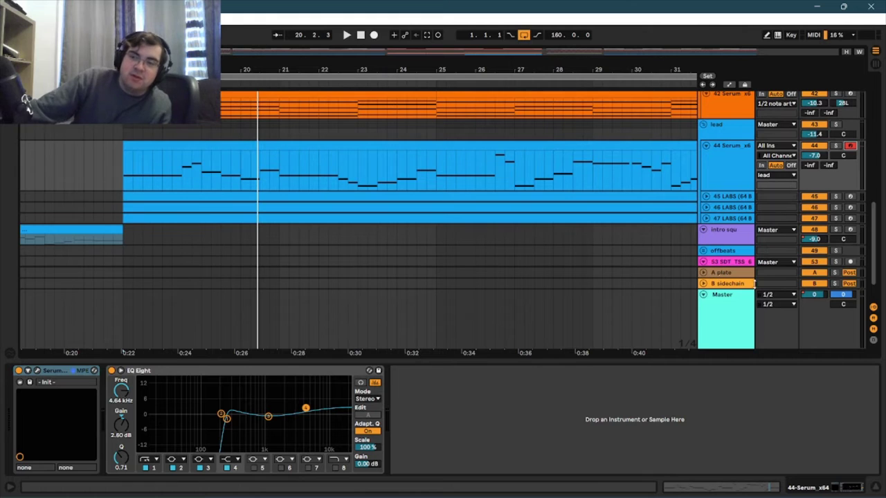
left_click(707, 197)
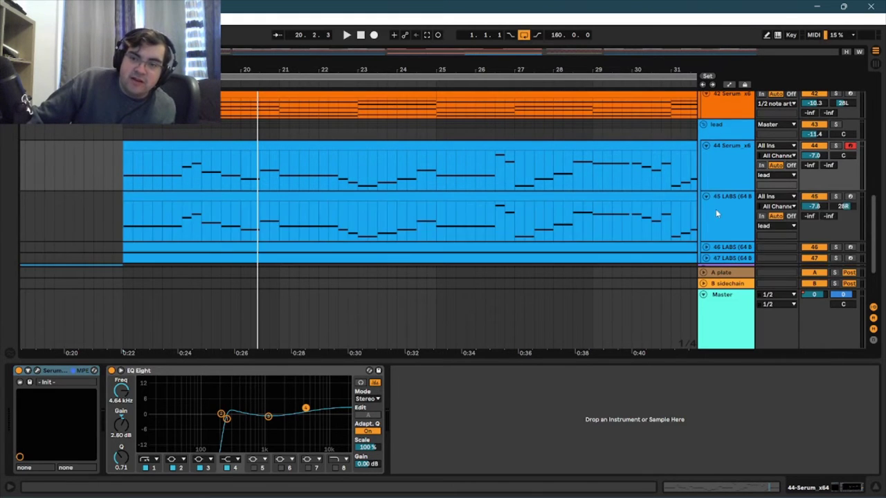
scroll(715, 210, "down", 2)
left_click(705, 212)
scroll(712, 225, "down", 3)
left_click(705, 205)
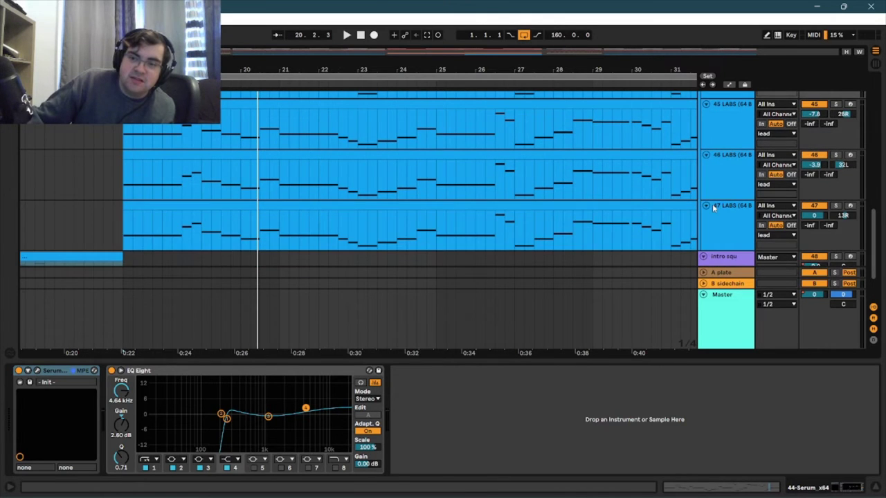
- Show the devices on the lead group's first LABS track, arm it without solo, and open its LABS plug-in window
left_click(713, 134)
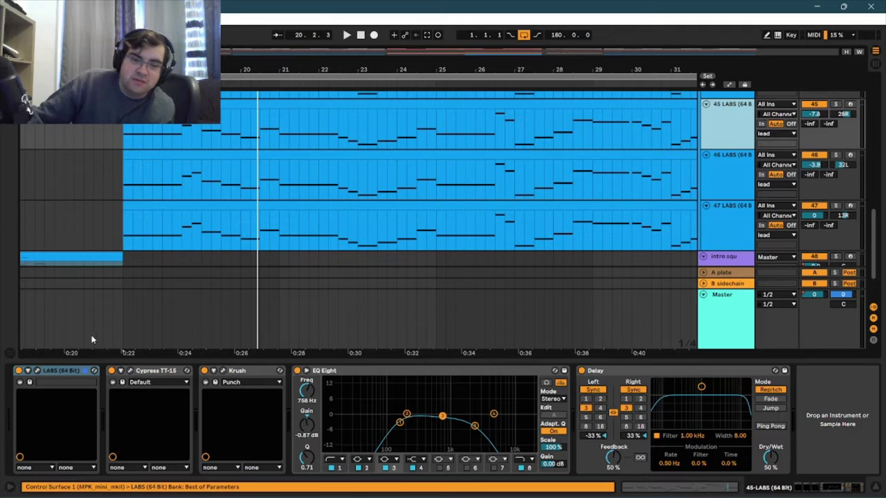
left_click(29, 372)
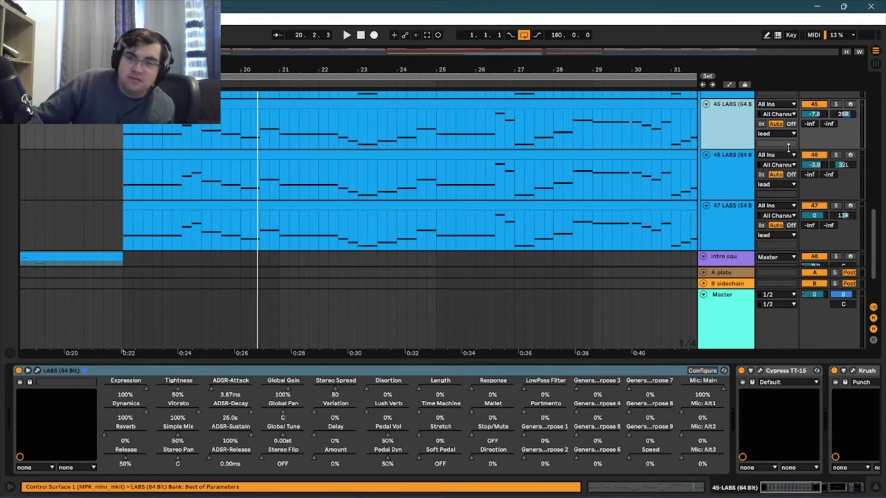
left_click(850, 104)
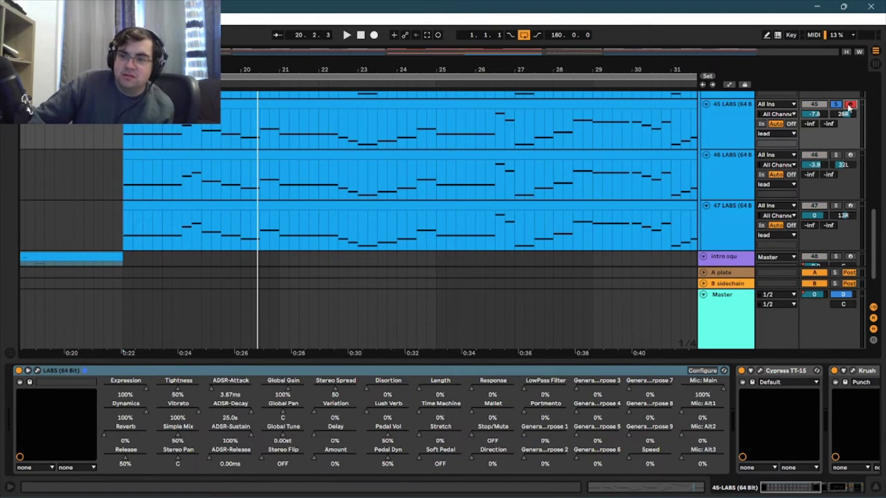
left_click(836, 105)
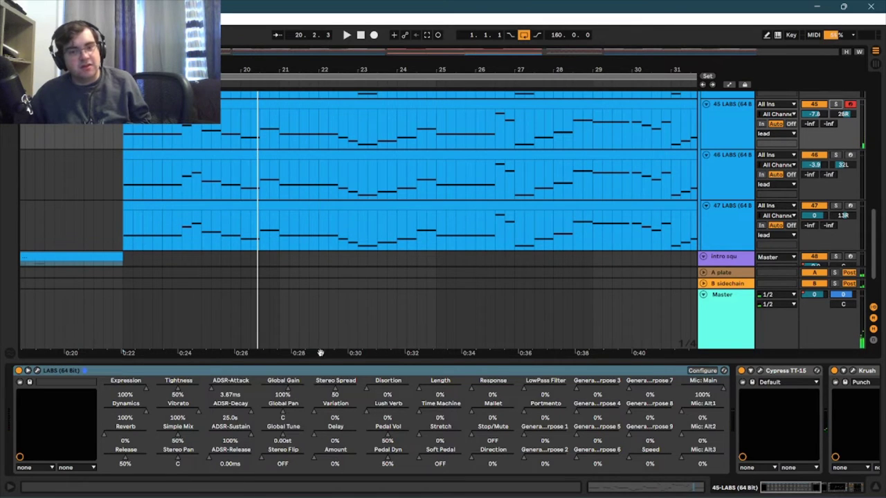
left_click(37, 371)
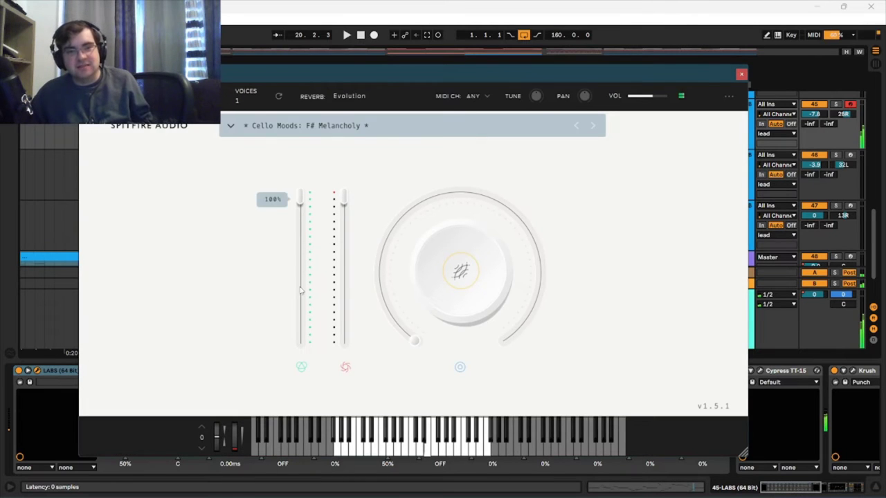
- Close the first LABS window, then inspect the LABS plug-in on the lead group's second LABS track while auditioning it armed, and close it
left_click(741, 74)
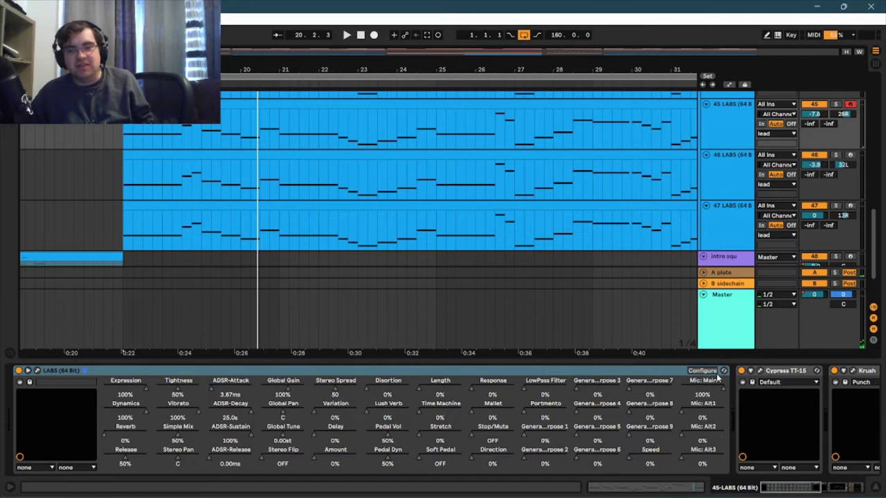
scroll(642, 282, "up", 4)
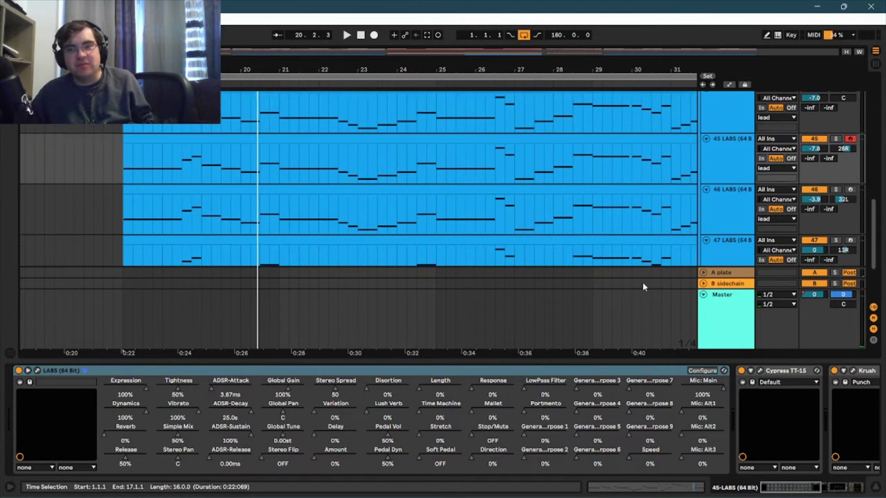
scroll(720, 223, "down", 2)
left_click(718, 219)
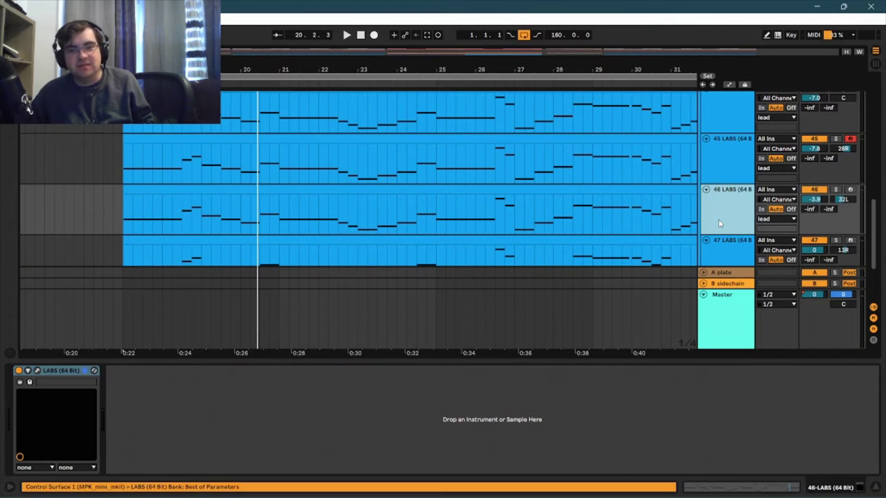
left_click(38, 371)
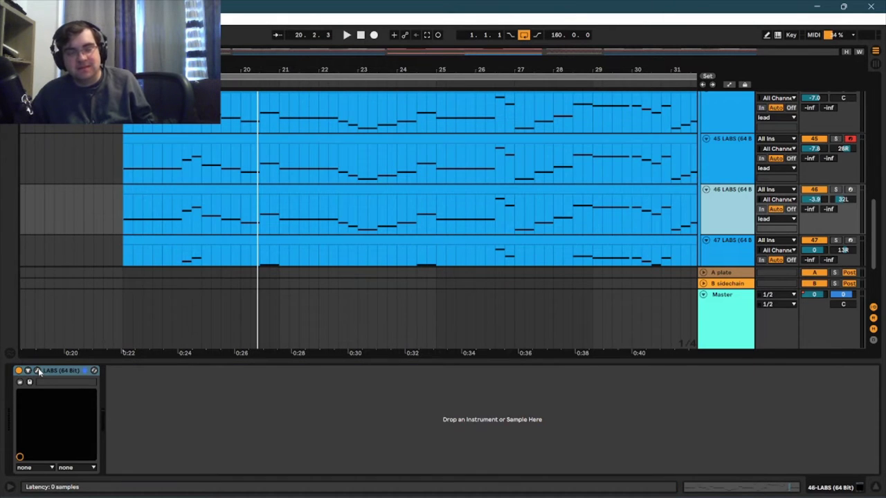
left_click(38, 371)
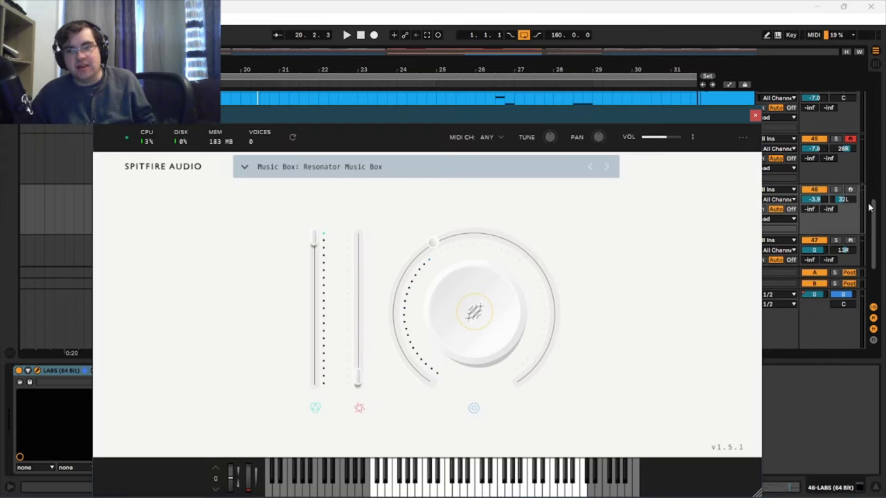
left_click(850, 189)
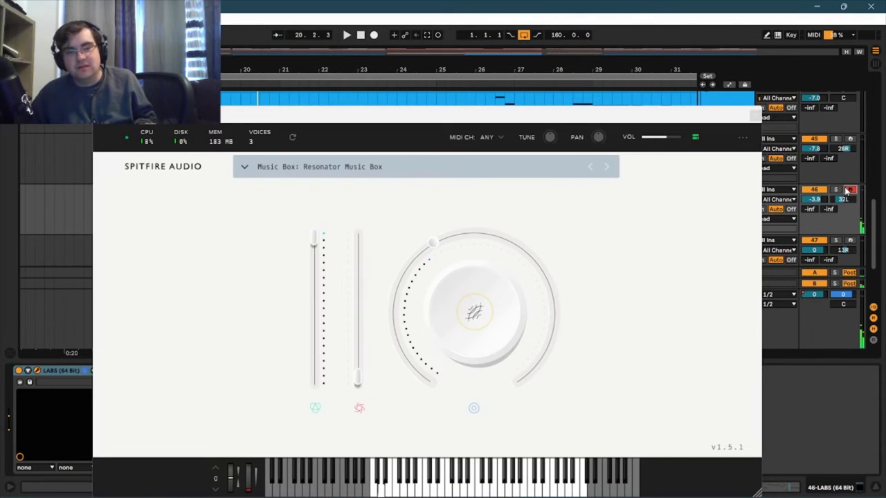
left_click(755, 116)
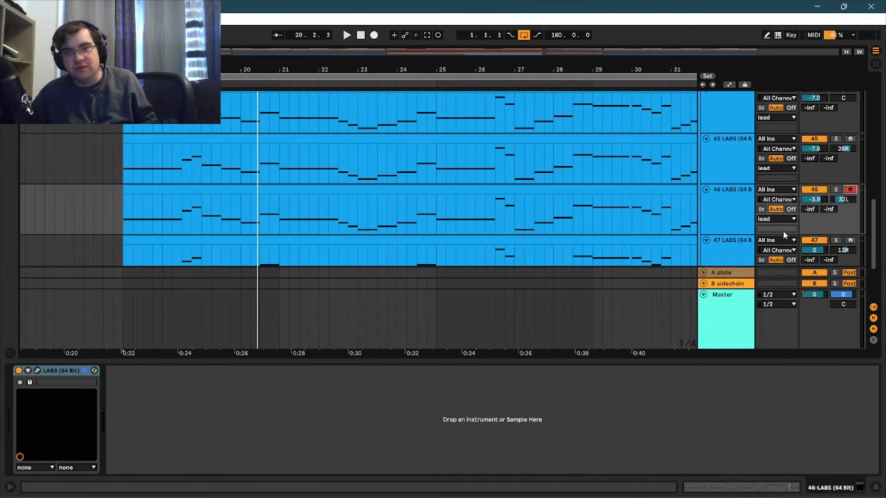
- Show the devices on the lead group's third LABS track and arm it to audition the sound with its Delay
scroll(754, 221, "down", 3)
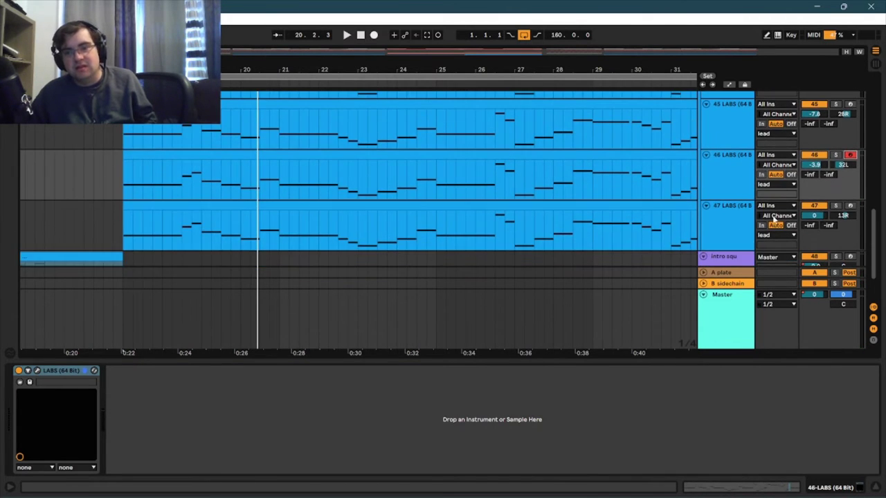
left_click(730, 221)
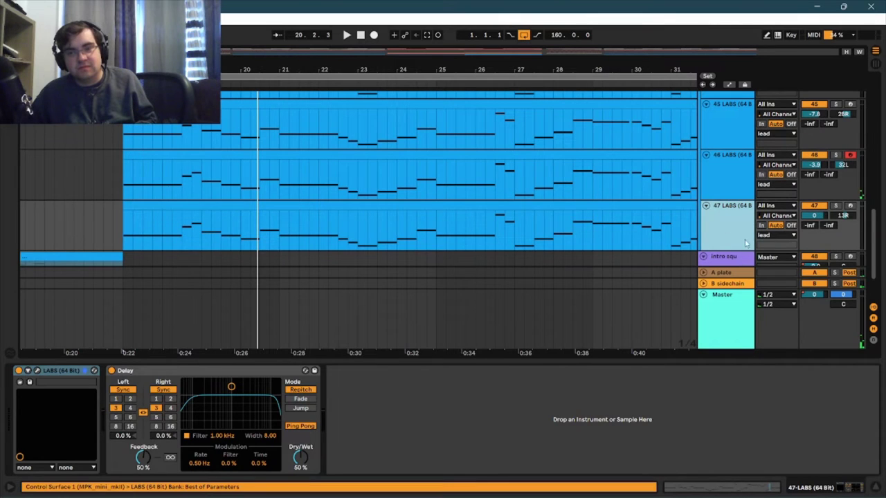
left_click(850, 206)
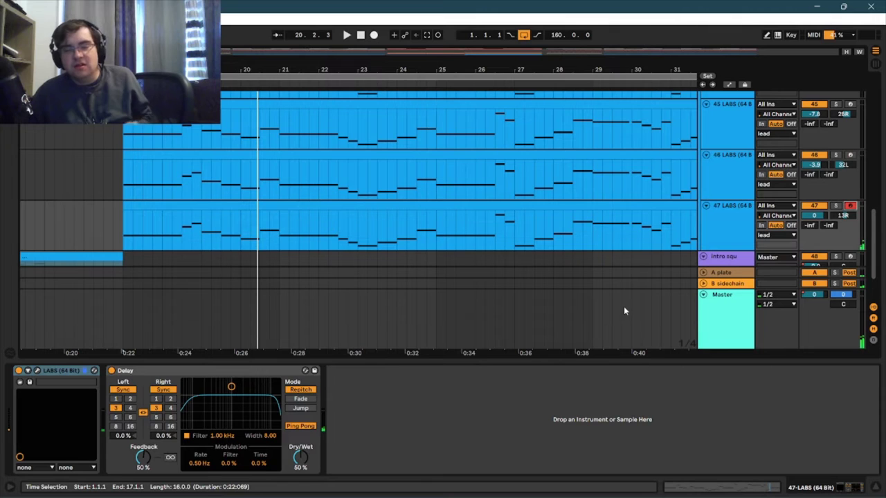
- Fold the lead group and show its group effects, Glue Compressor and EQ Eight
scroll(615, 312, "up", 1)
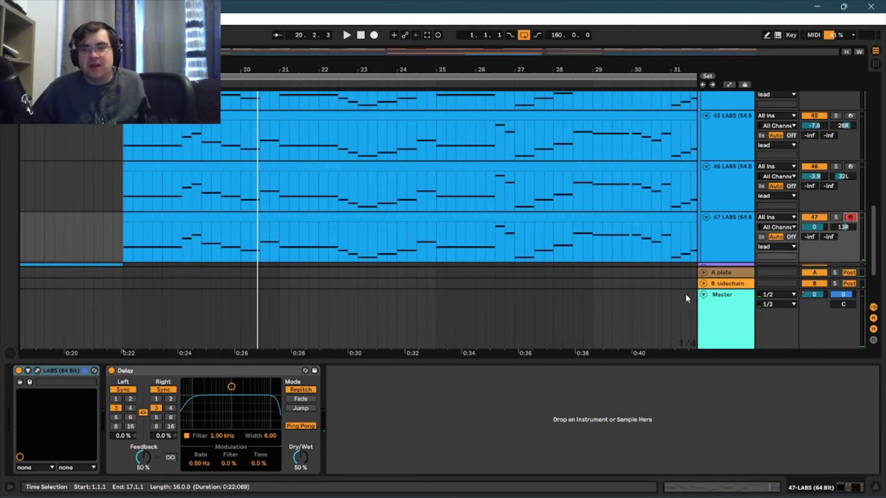
scroll(647, 297, "down", 2)
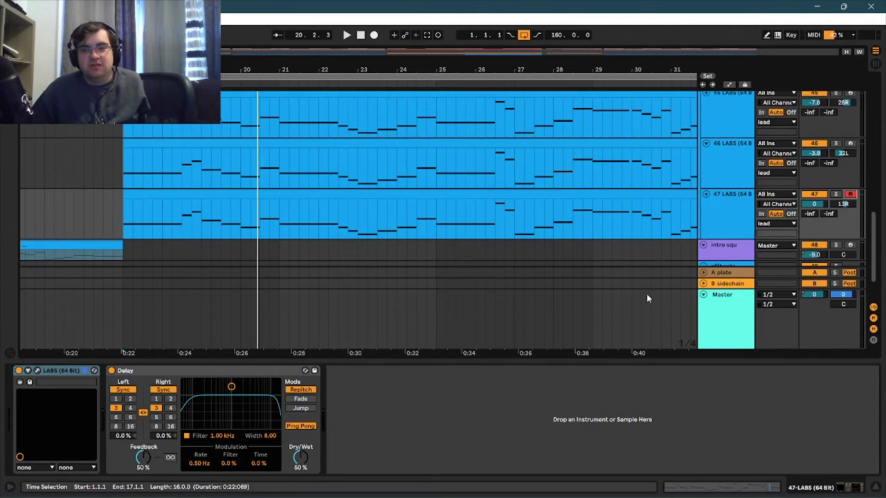
scroll(649, 291, "up", 1)
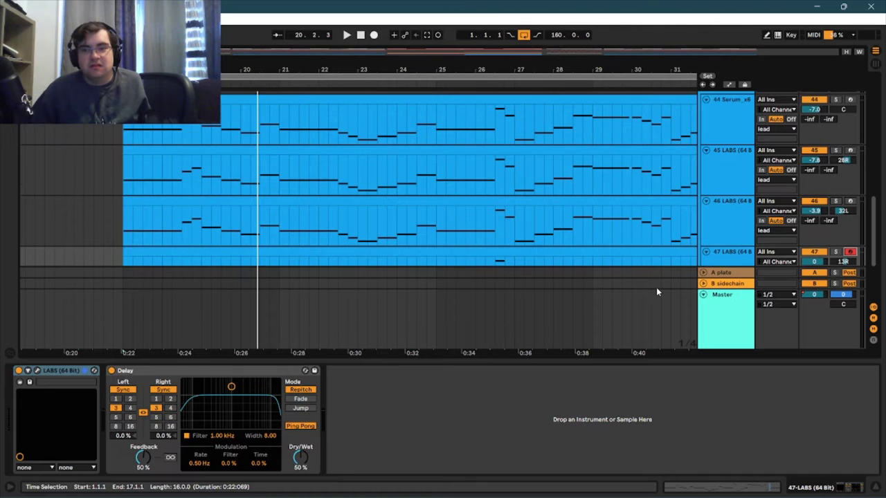
scroll(656, 292, "up", 1)
scroll(656, 292, "up", 2)
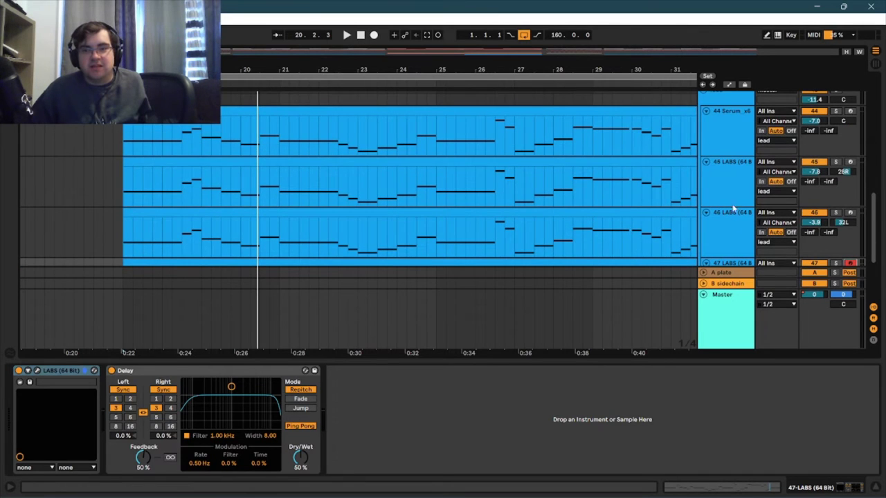
scroll(722, 136, "up", 1)
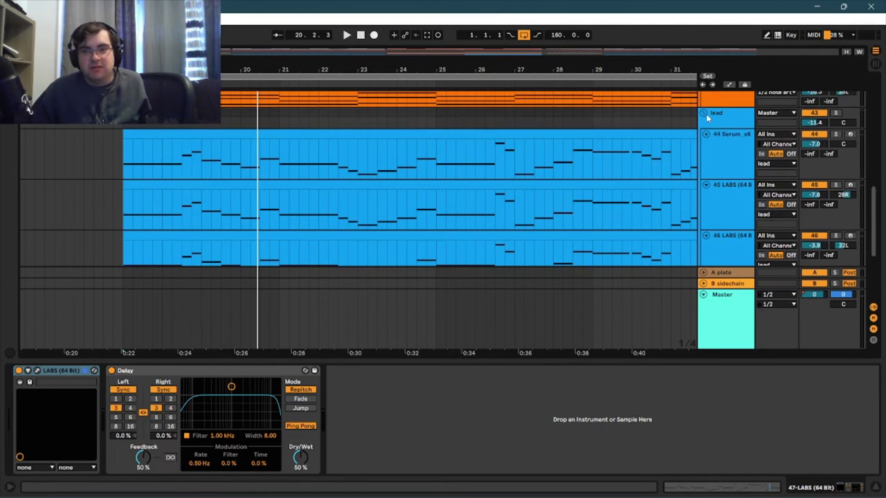
left_click(703, 114)
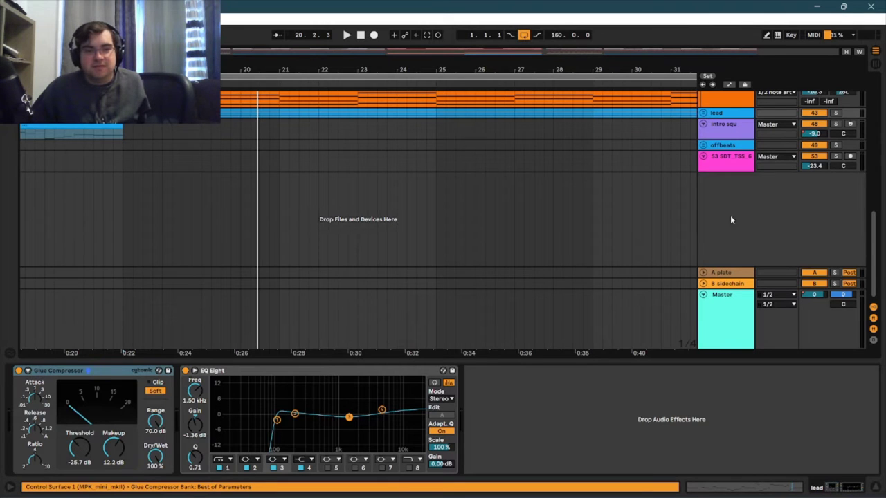
- Review the chord, drone pluck and bass tracks above the lead group, and return to the remaining tracks at the end of the track list
scroll(723, 180, "up", 1)
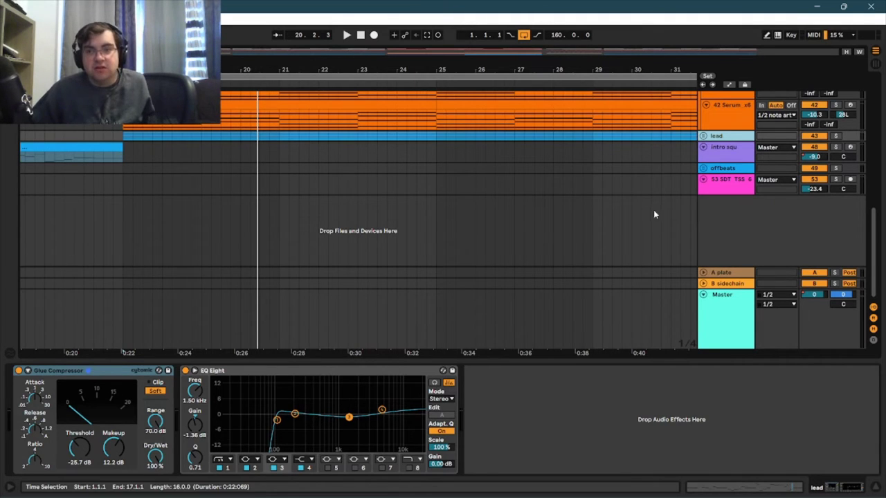
scroll(633, 166, "up", 1)
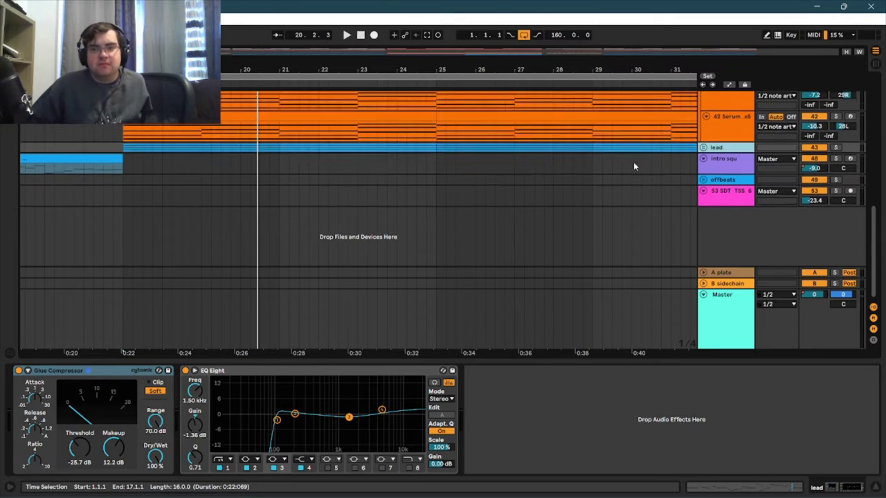
scroll(619, 149, "up", 5)
scroll(587, 121, "up", 5)
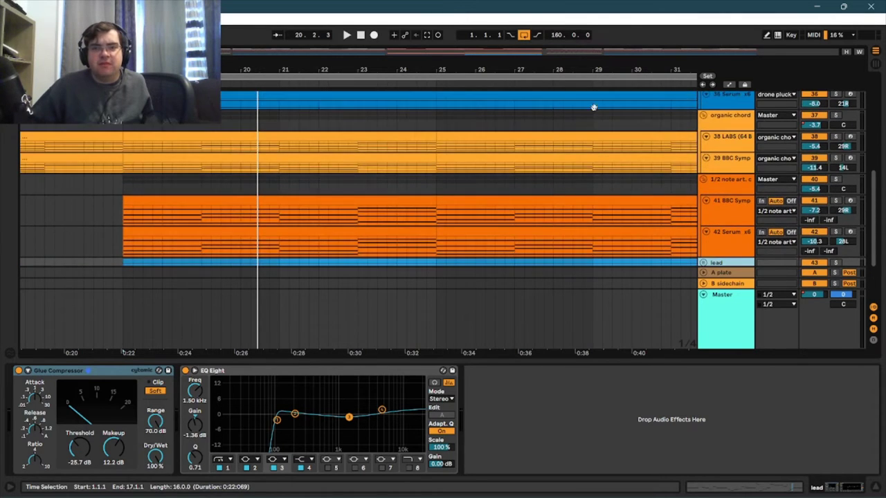
scroll(593, 108, "up", 10)
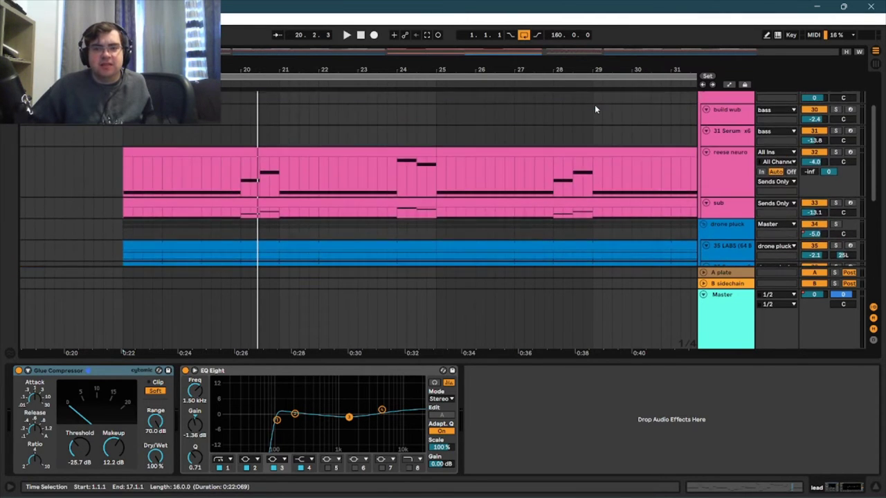
scroll(594, 108, "up", 6)
scroll(589, 125, "down", 12)
scroll(588, 152, "down", 12)
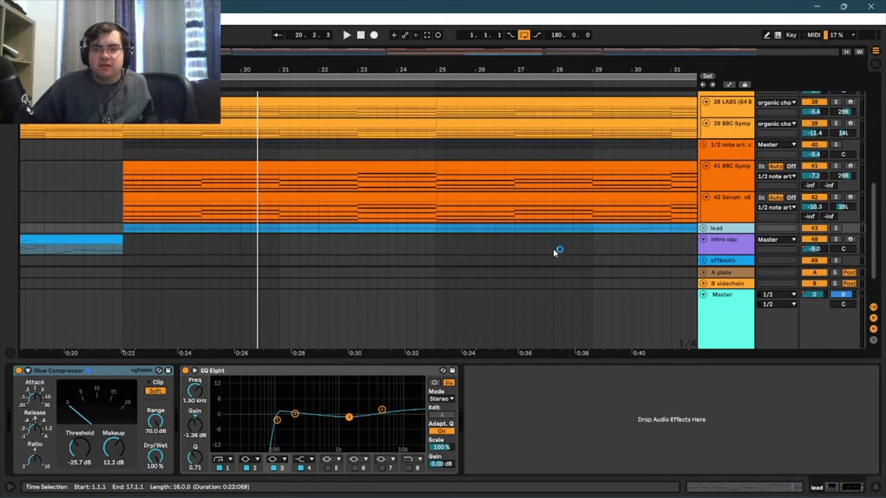
scroll(553, 254, "down", 4)
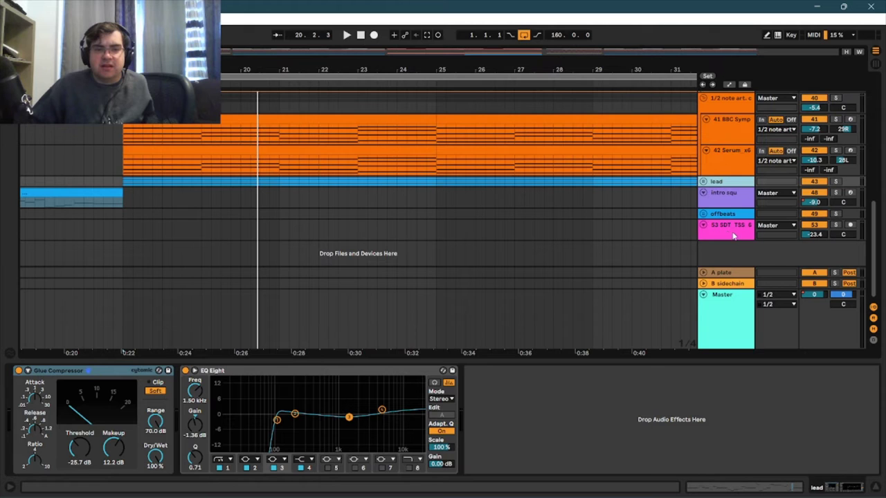
- Go to bar 45, unfold the offbeats group, and select its first LABS clip to show that track's devices
left_click_drag(622, 70, 380, 69)
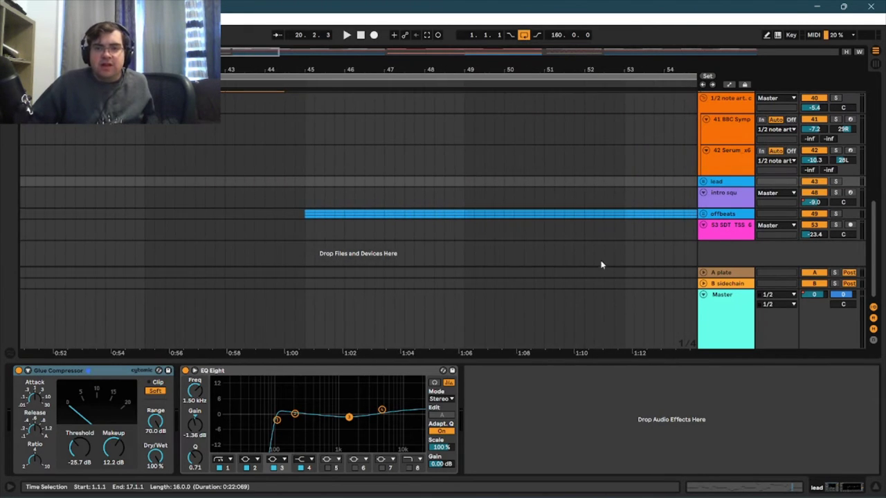
left_click(704, 214)
scroll(576, 174, "down", 3)
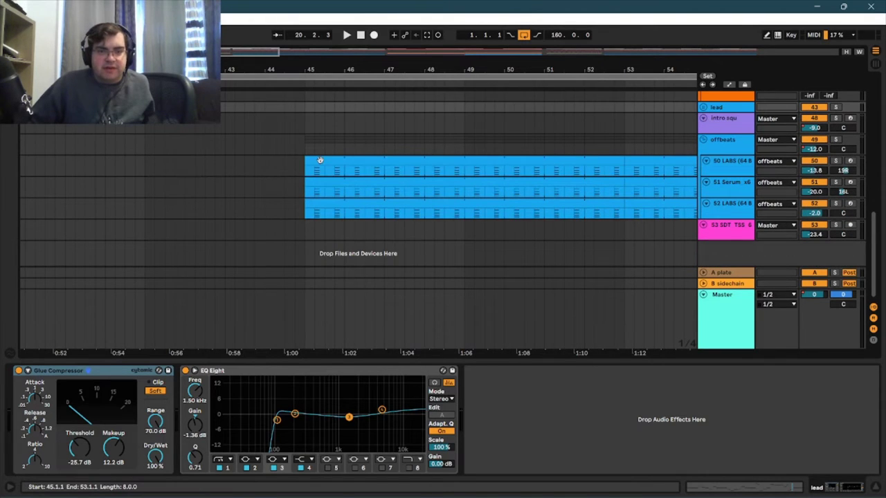
left_click(321, 160)
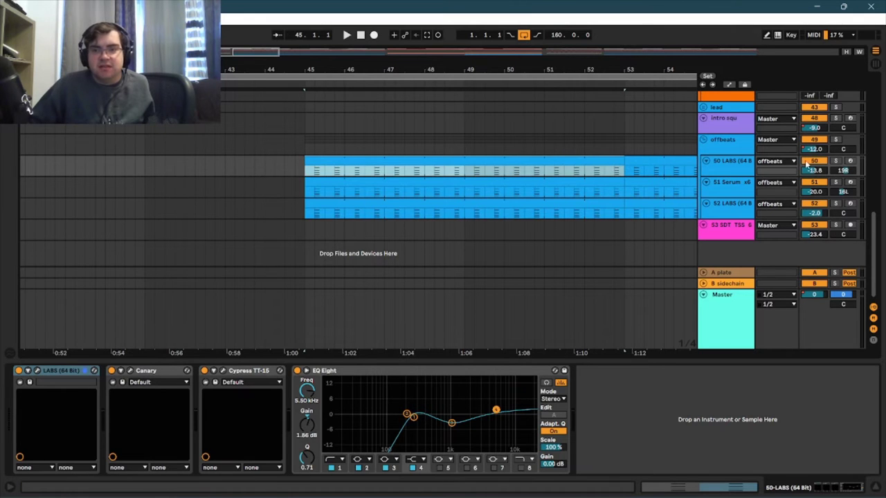
- Arm the offbeats group's first LABS, Serum and second LABS tracks one after another to audition each sound
left_click(849, 161)
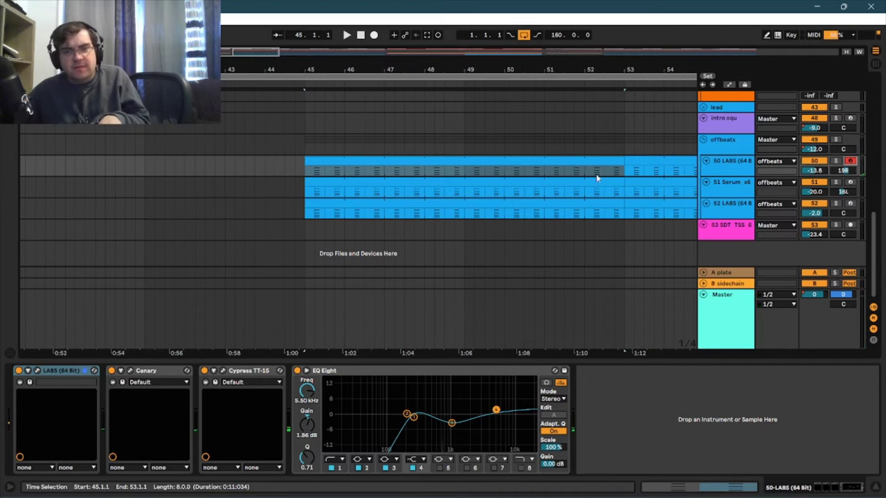
left_click(850, 182)
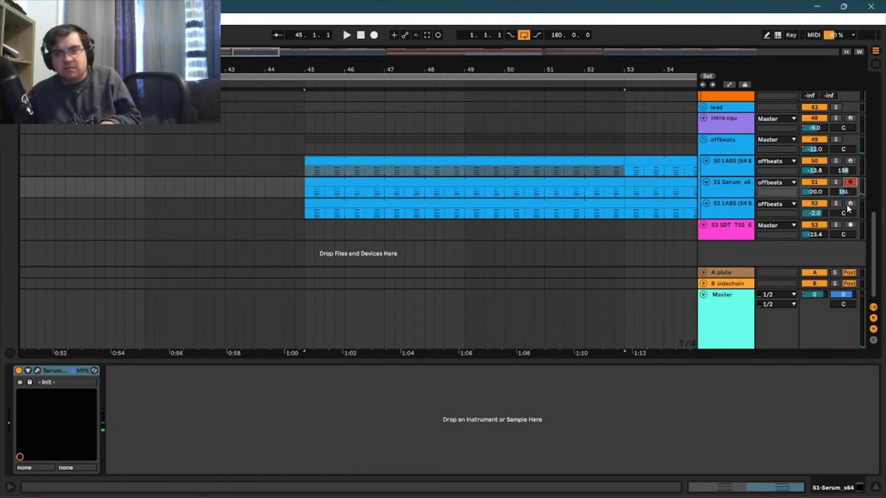
left_click(849, 204)
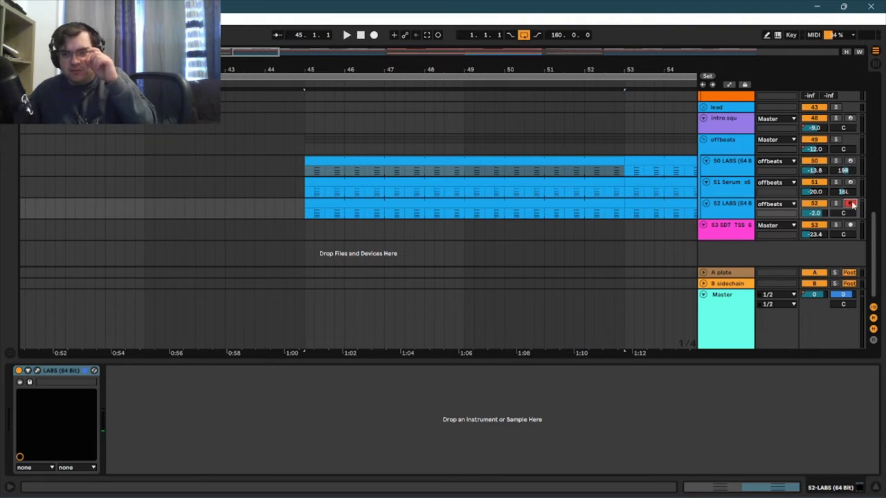
- Look back through the chord, drone pluck and bass tracks around bar 45
scroll(456, 292, "up", 2)
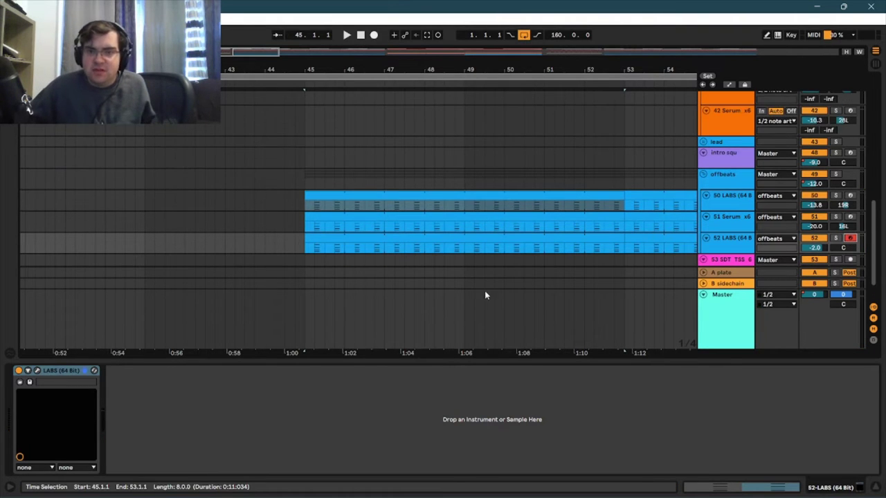
scroll(549, 282, "up", 3)
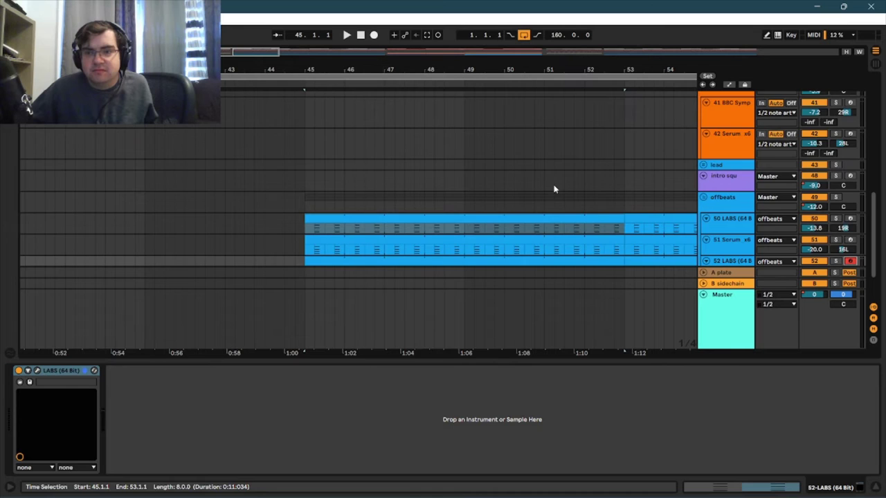
scroll(554, 186, "up", 3)
scroll(554, 187, "up", 12)
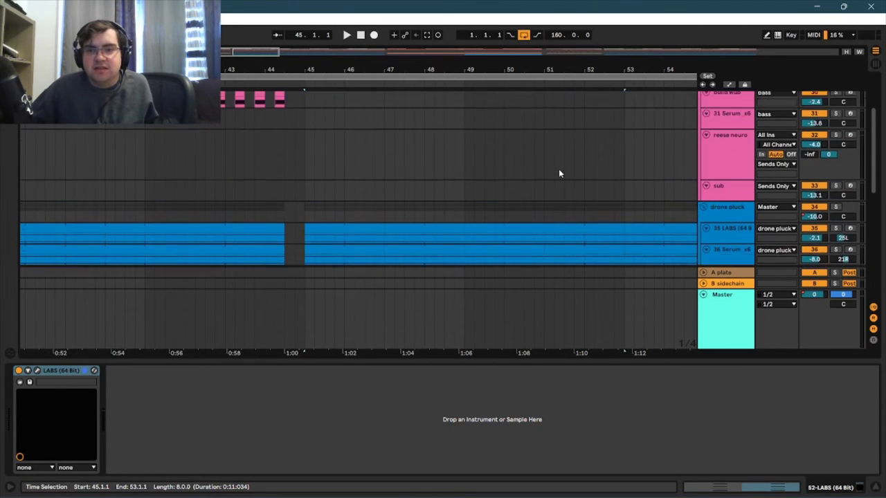
- Unfold the effects and Drums groups and examine their clips in the build-up between bars 33 and 45
scroll(559, 173, "up", 6)
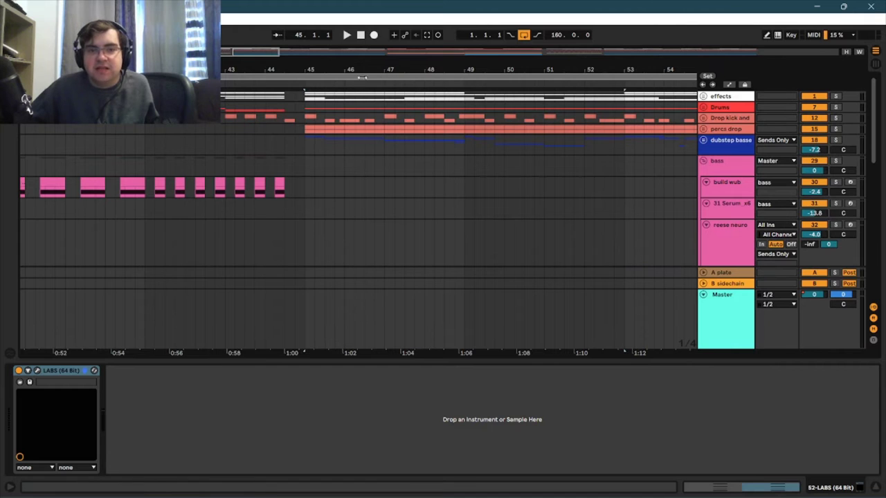
left_click_drag(351, 51, 239, 68)
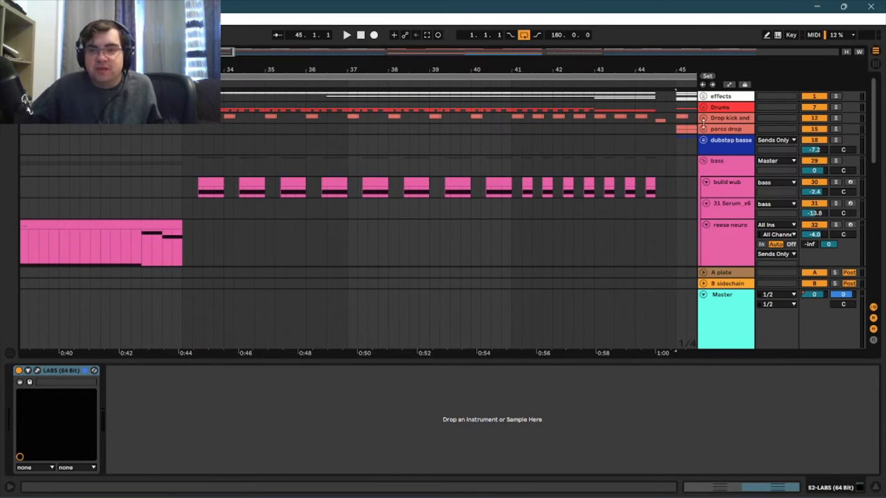
left_click(704, 97)
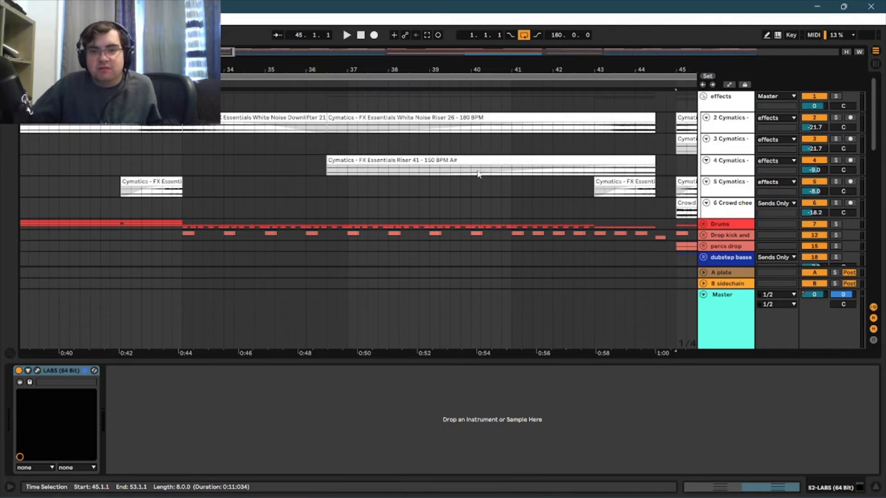
scroll(497, 186, "down", 5)
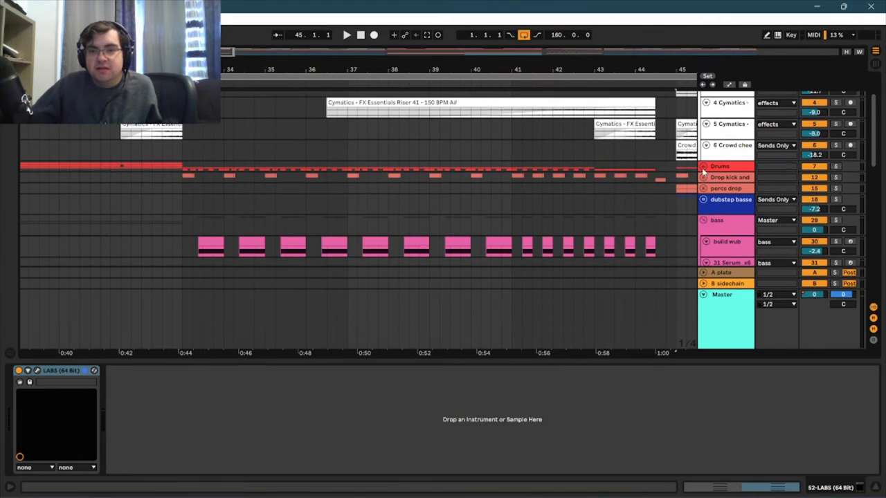
left_click(703, 166)
scroll(602, 163, "down", 3)
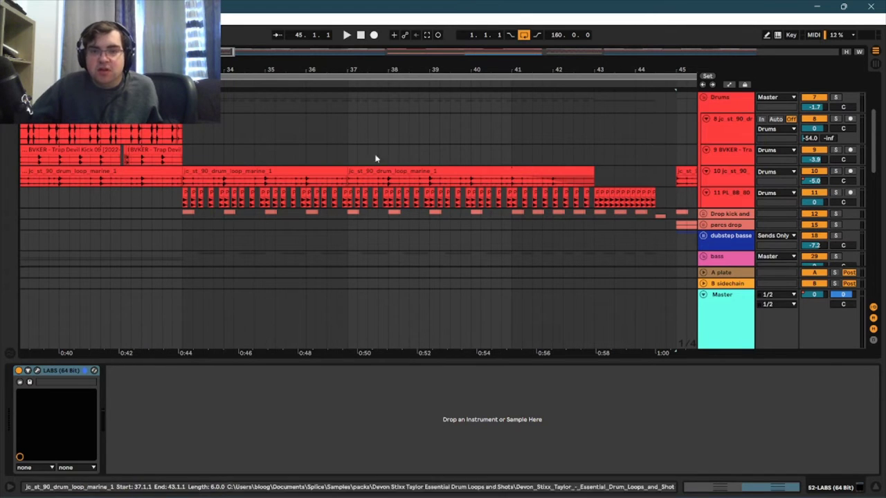
scroll(287, 122, "down", 2)
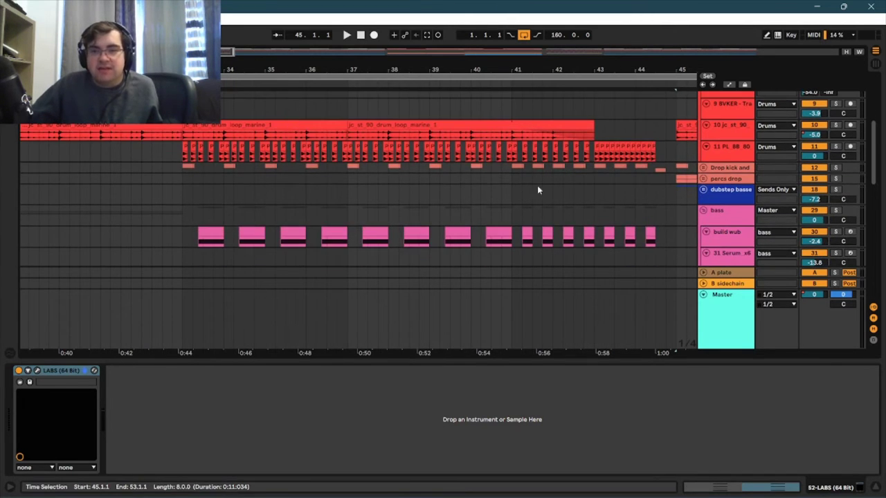
- Open the first drum loop clip on track 11 at bar 33 and examine the enlarged track's kHs Filter Cutoff automation, then hide the automation
left_click(185, 147)
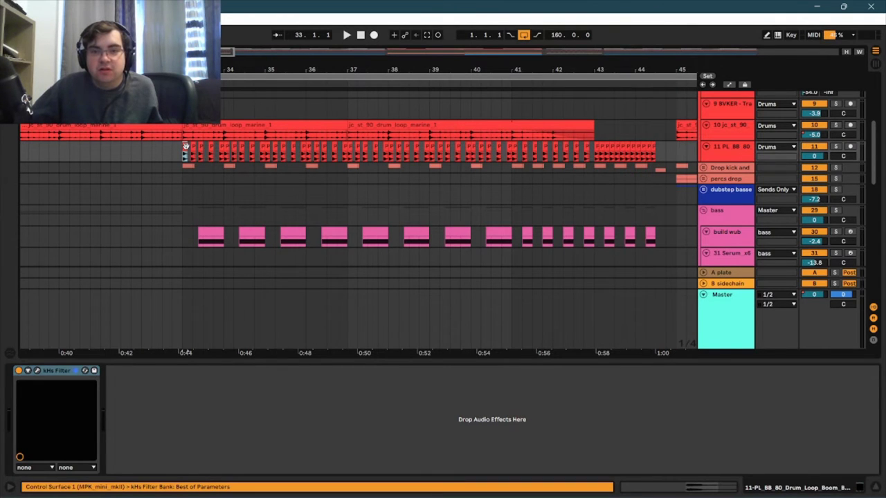
left_click(185, 147)
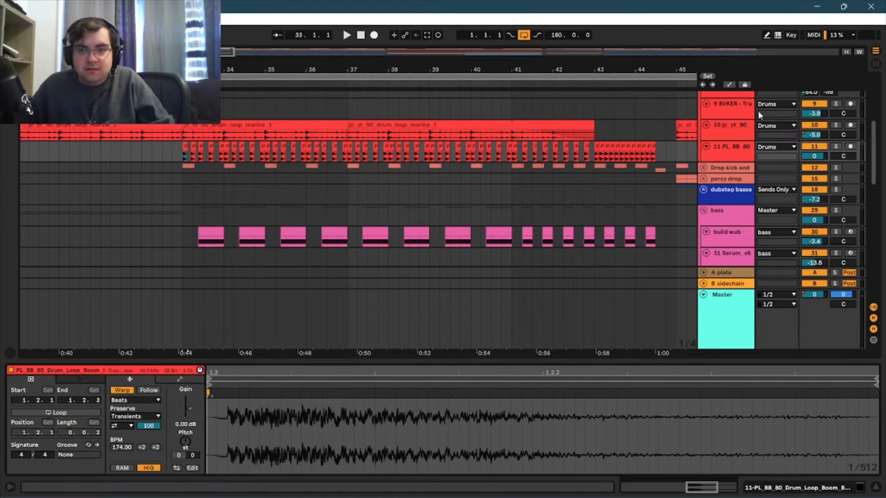
left_click(735, 160)
left_click(732, 83)
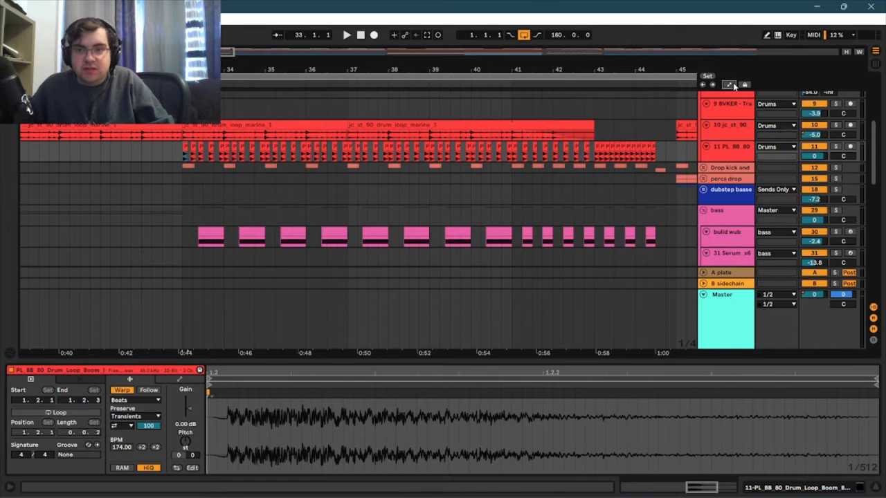
left_click_drag(734, 161, 735, 199)
left_click(747, 167)
left_click(746, 168)
left_click(749, 156)
left_click(738, 174)
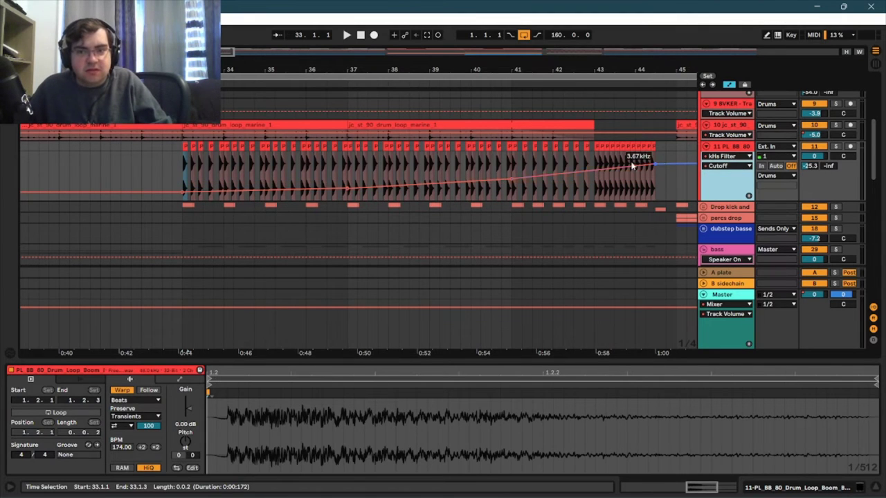
left_click(727, 85)
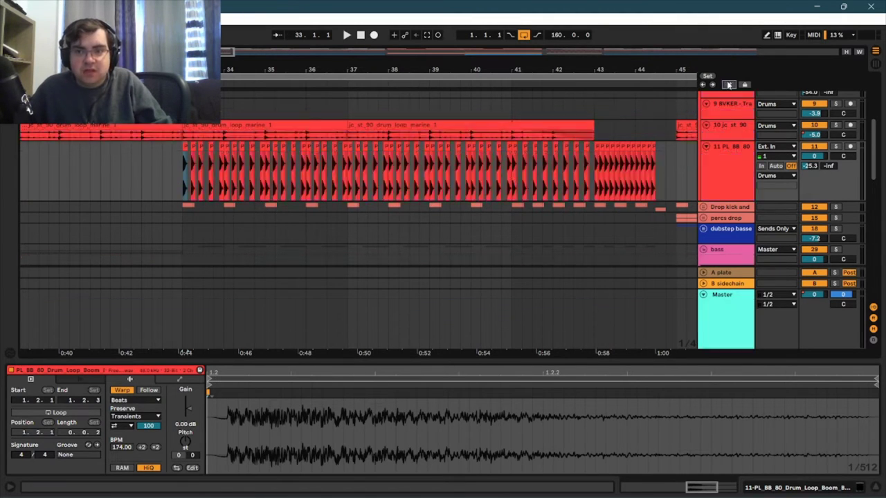
- Unfold the Drop kick and snare group to show its kick and snare tracks
scroll(668, 168, "down", 2)
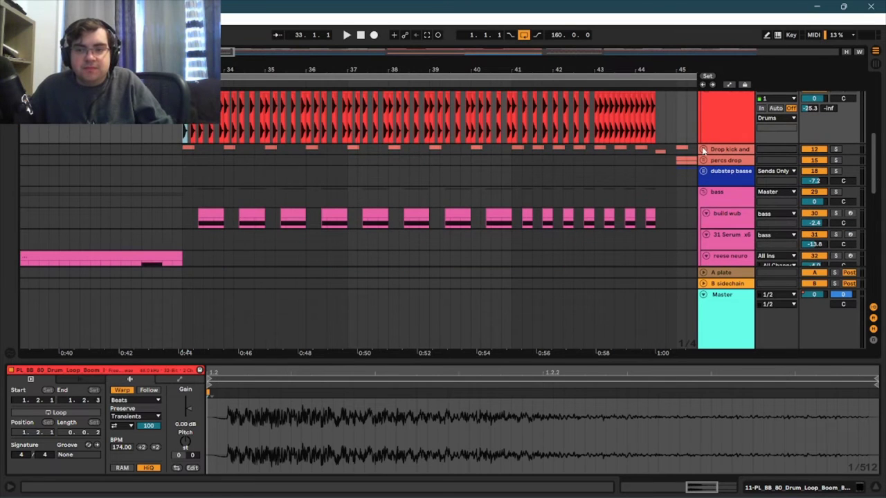
scroll(442, 168, "down", 2)
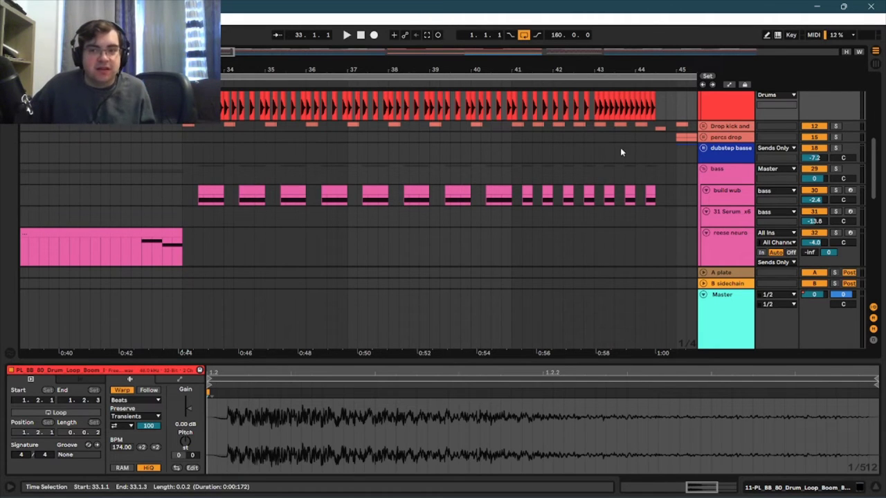
scroll(441, 167, "up", 3)
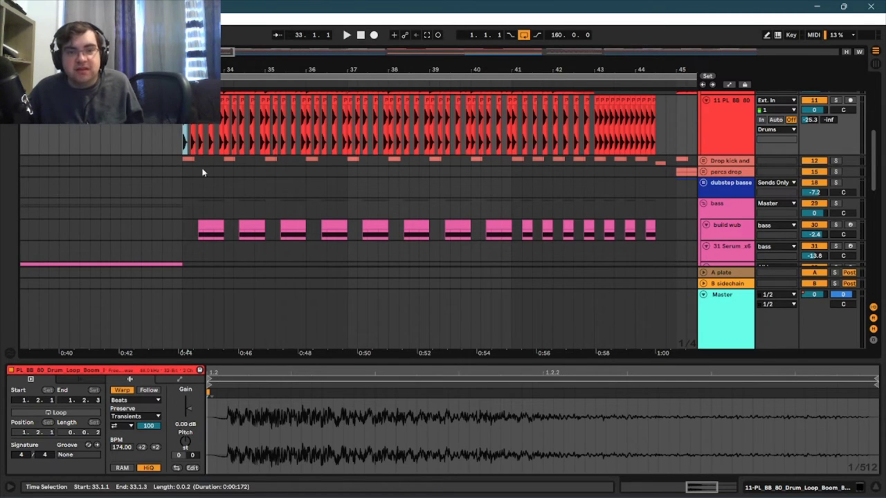
left_click(702, 161)
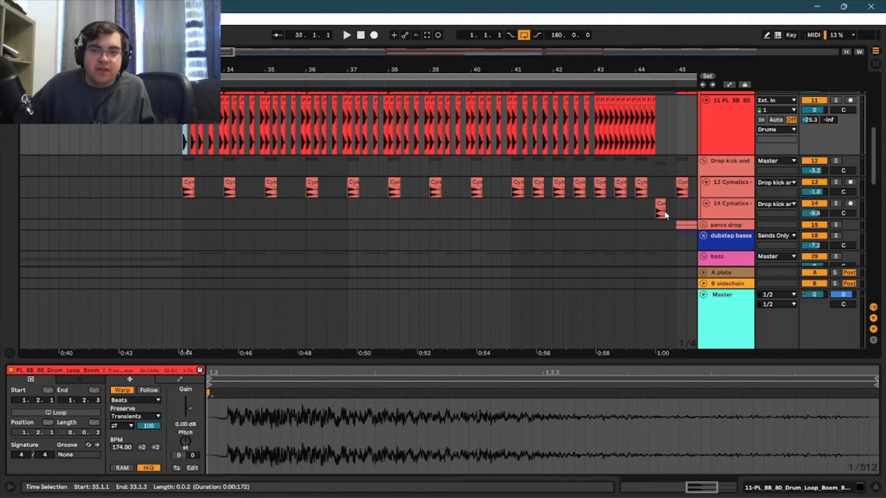
- Examine the kick and snare pattern from bar 45 onward alongside the surrounding drum and bass tracks
scroll(130, 186, "right", 5)
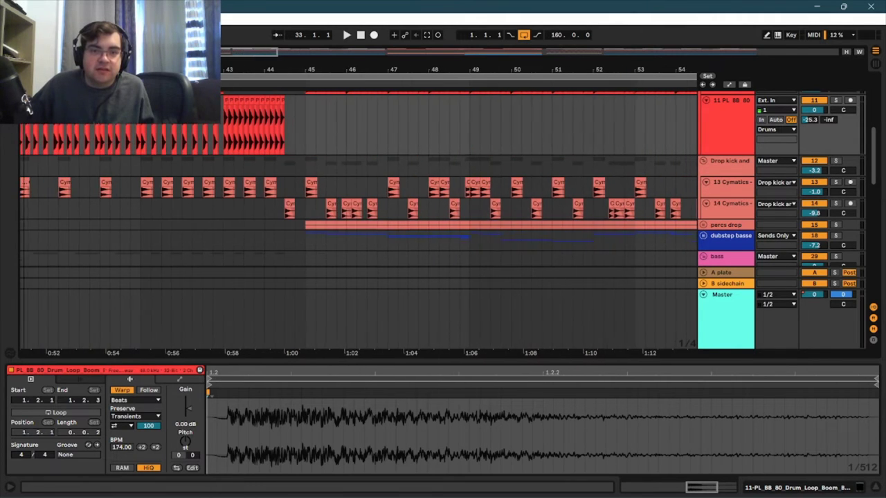
scroll(291, 257, "up", 4)
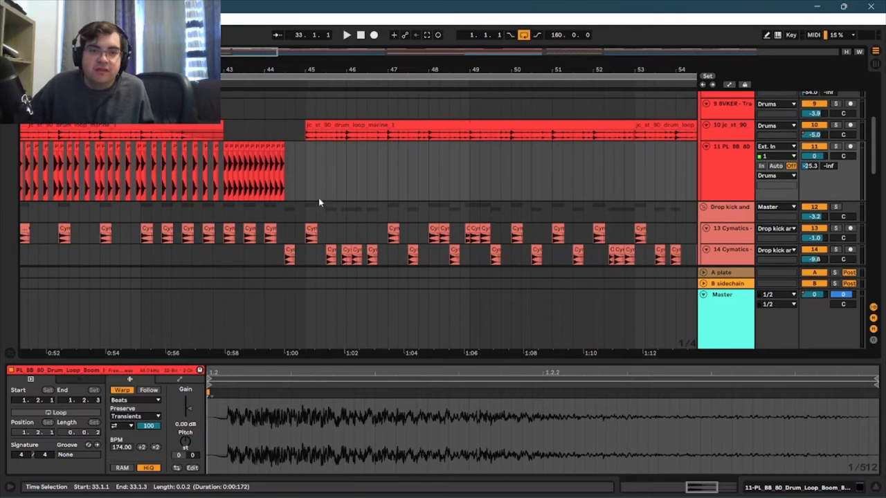
scroll(304, 177, "down", 5)
scroll(311, 231, "down", 4)
scroll(310, 227, "up", 2)
scroll(310, 226, "down", 1)
scroll(314, 224, "up", 1)
scroll(325, 217, "down", 4)
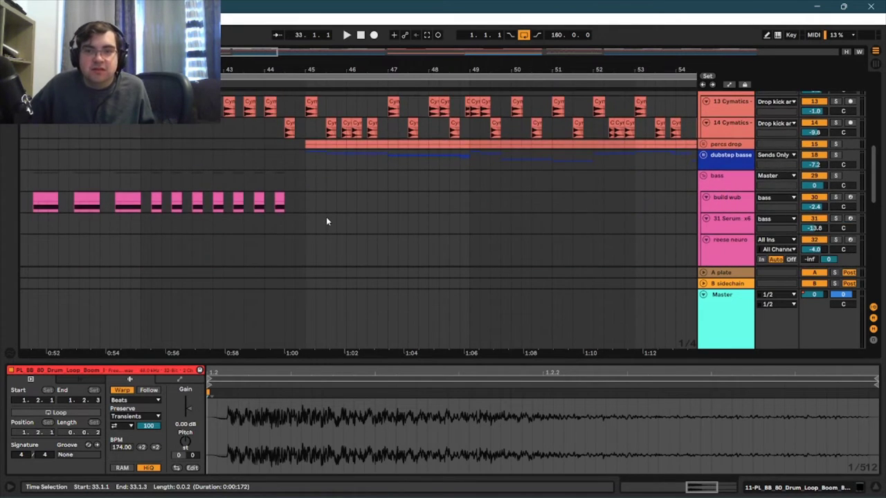
scroll(397, 214, "up", 3)
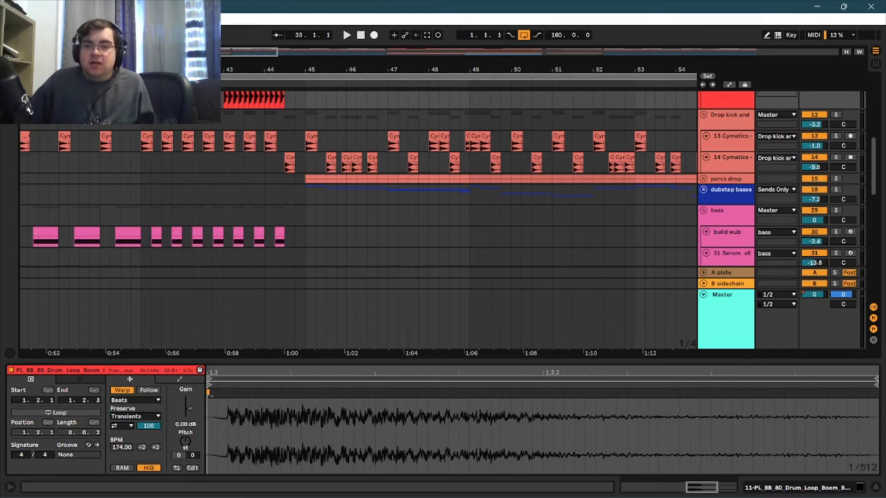
- Solo the Drop kick and snare group and listen to its pattern from bar 45
left_click(837, 115)
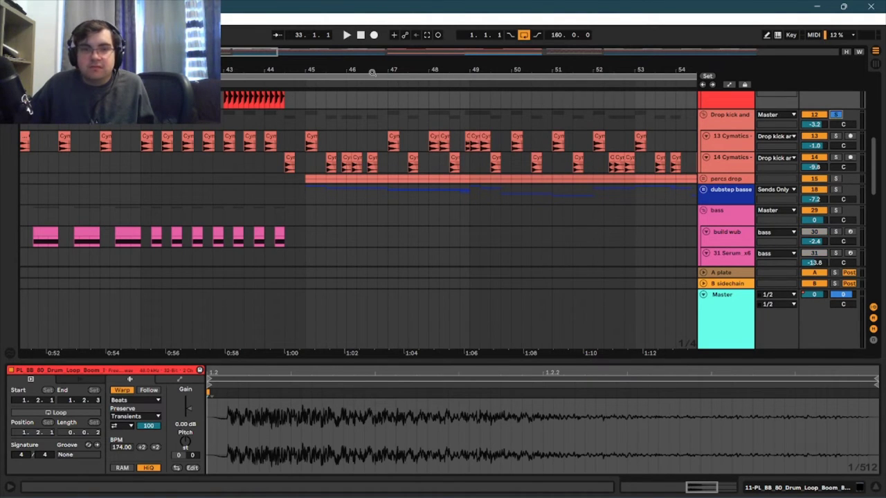
left_click(304, 84)
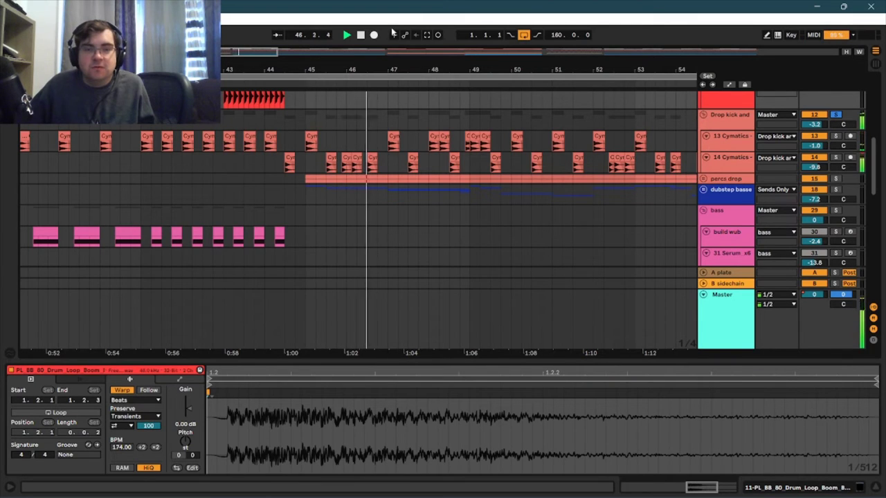
left_click(359, 34)
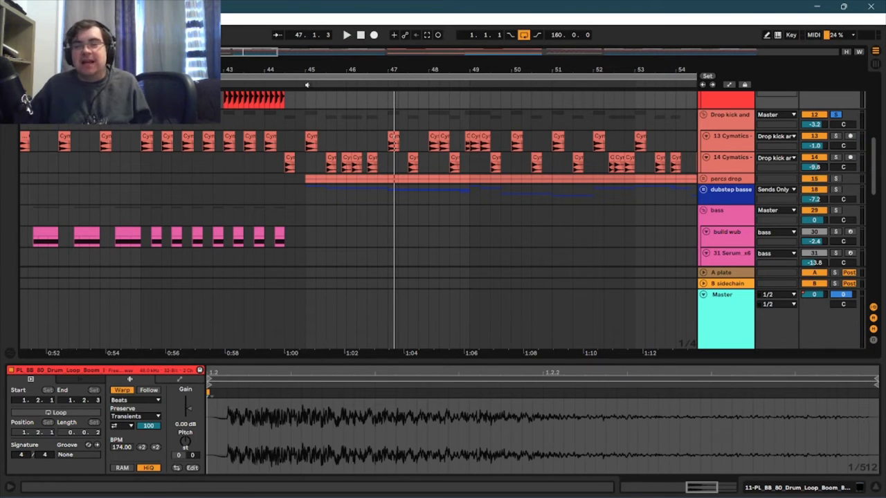
left_click(307, 85)
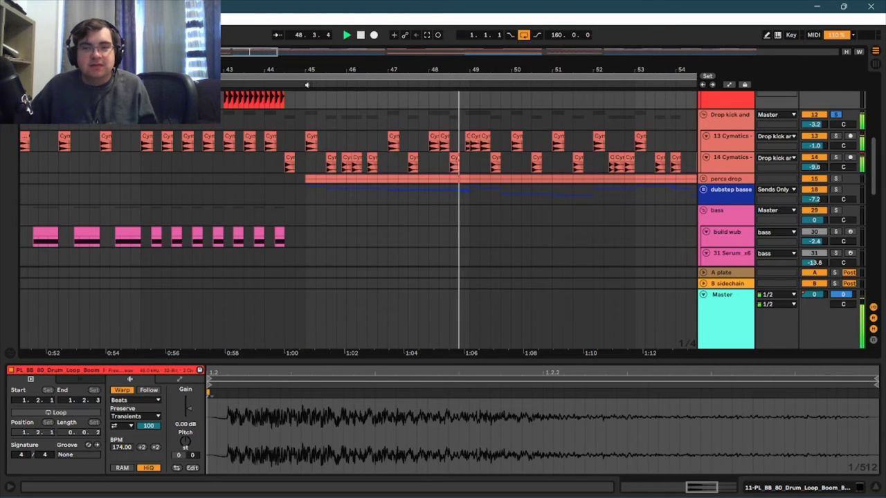
left_click(365, 38)
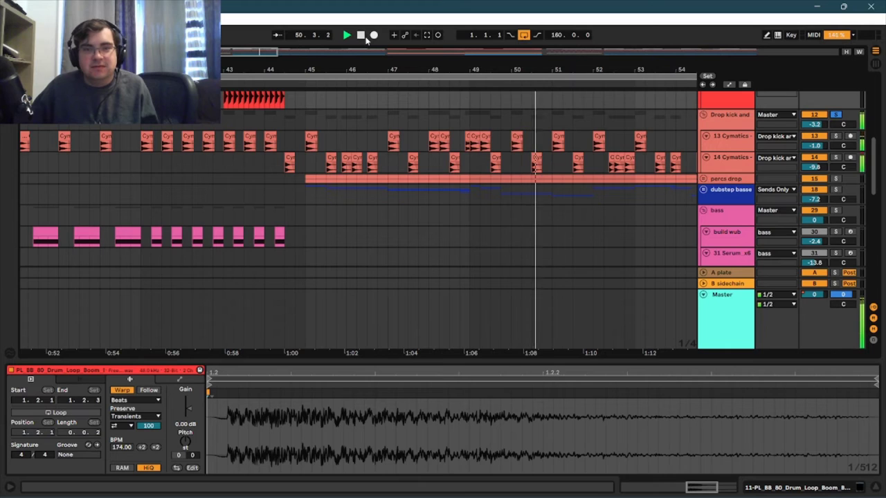
- Inspect the kick clip at bar 45 and the effect chains of the kick track, snare track and Drop kick and snare group
left_click(312, 138)
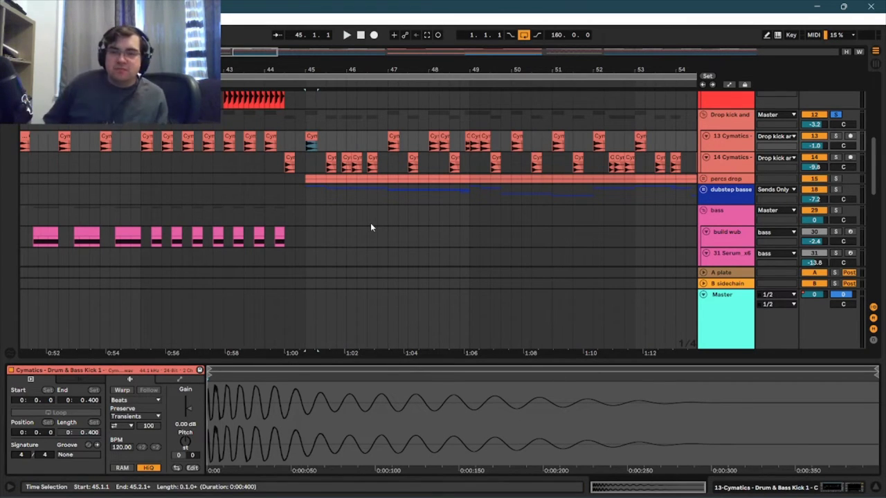
left_click(740, 161)
left_click(740, 148)
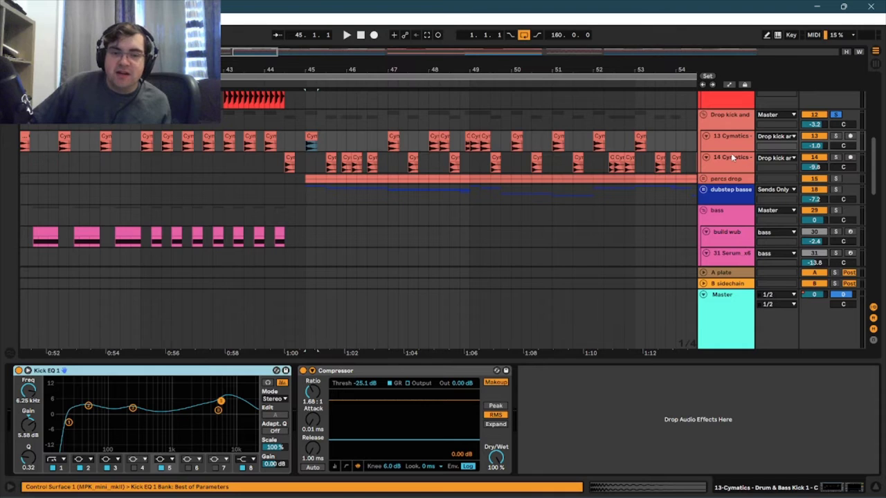
left_click(731, 153)
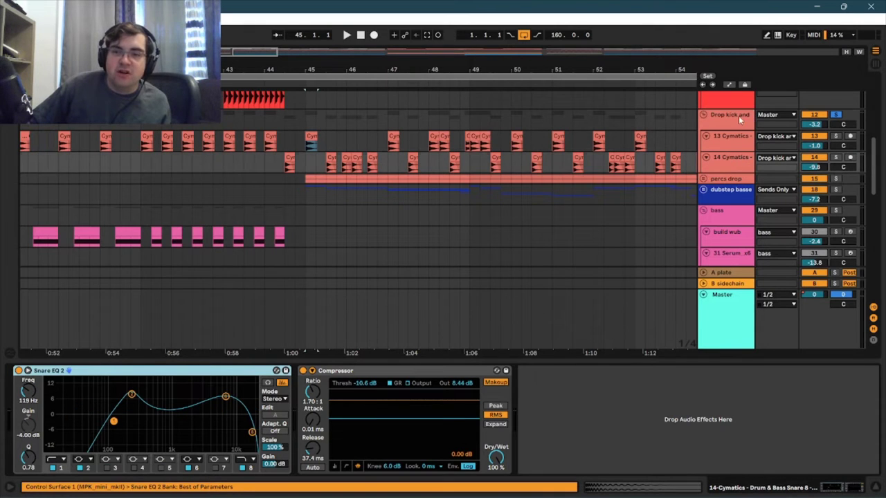
left_click(738, 116)
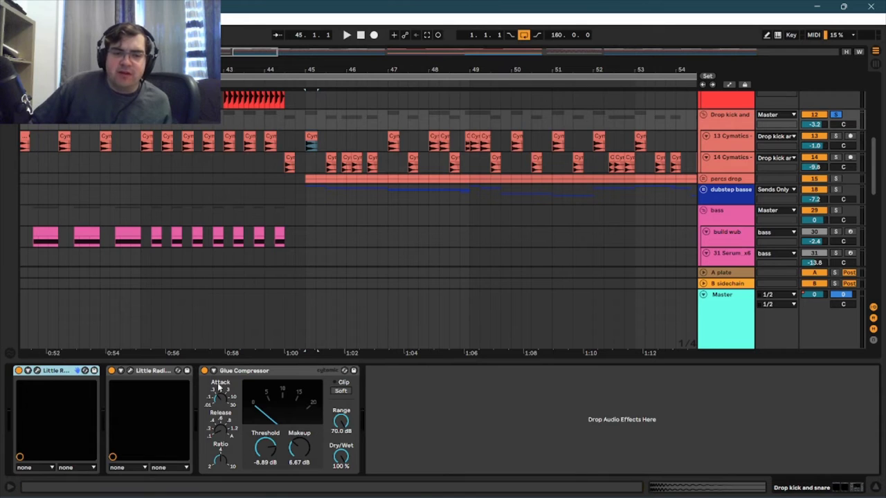
- Unfold and solo the percs drop group, and listen to its percussion from bar 45
left_click(224, 52)
left_click_drag(245, 53, 261, 54)
scroll(320, 201, "down", 1)
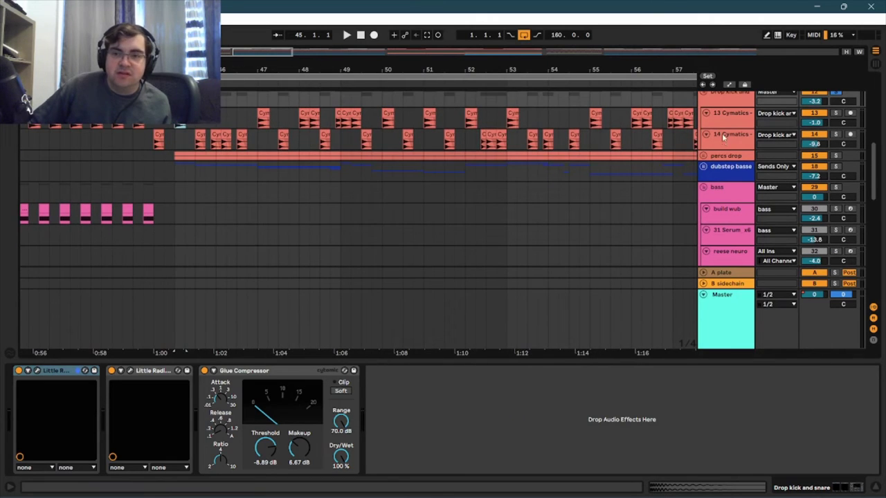
left_click(704, 157)
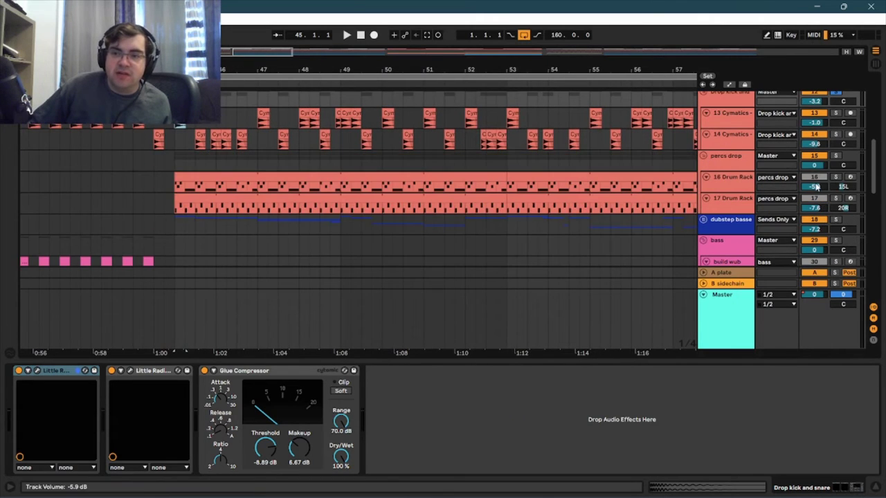
left_click(835, 157)
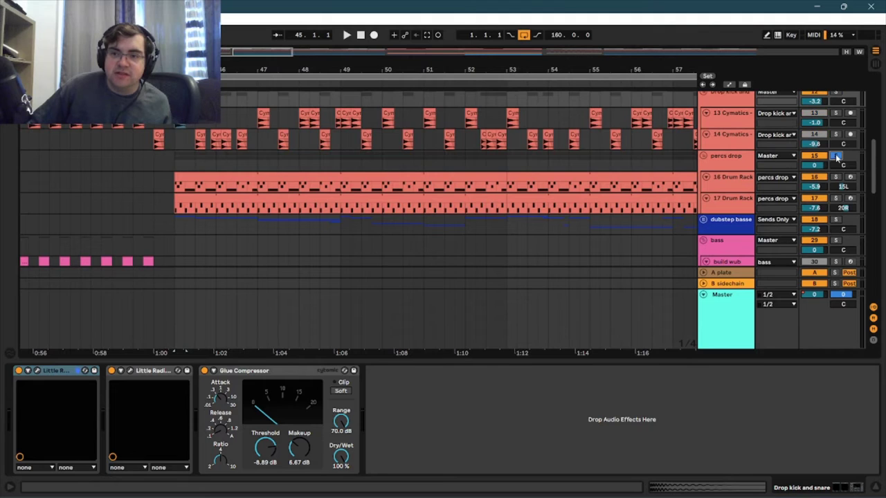
key("space")
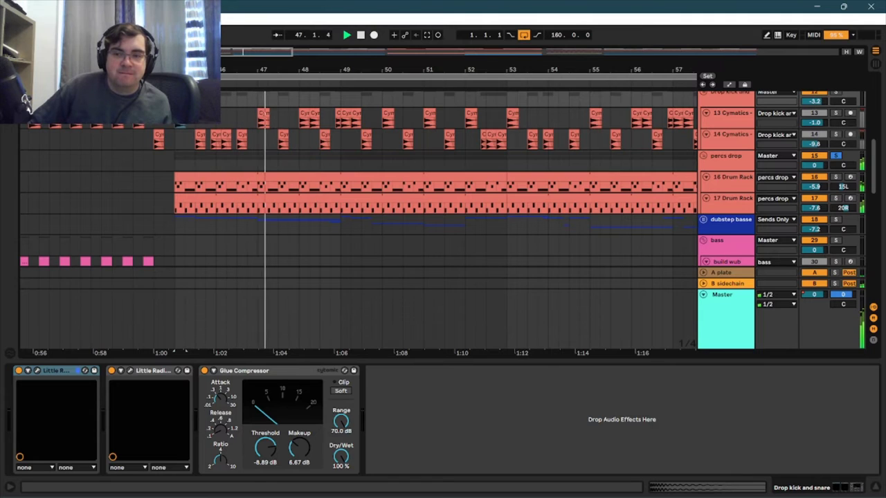
left_click(360, 35)
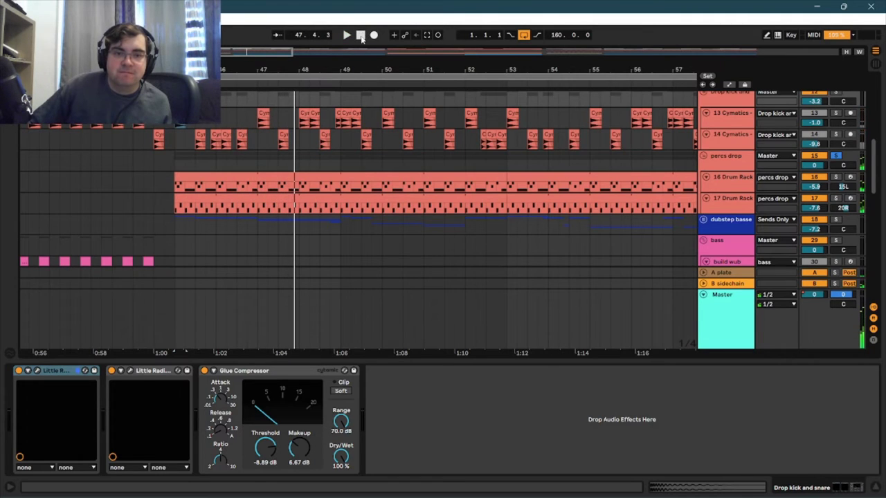
- Solo the first Drum Rack in the percs drop group, listen to its pattern, and check the group's effect chain
left_click(836, 177)
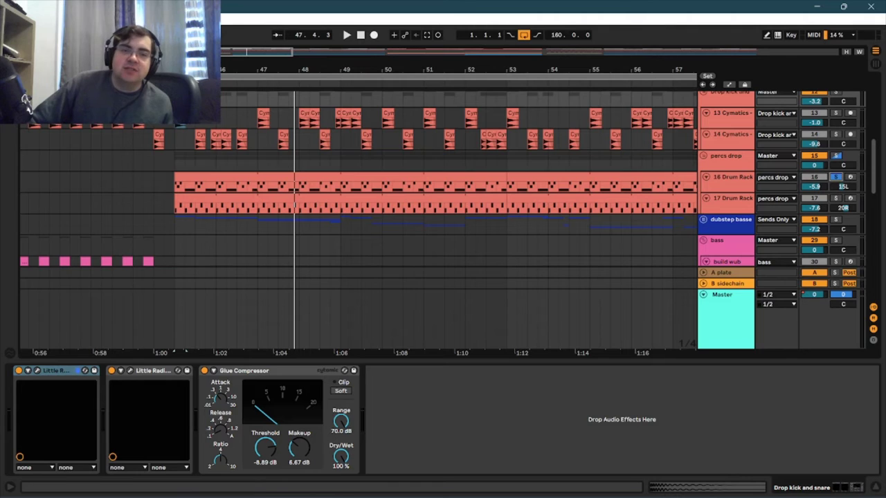
key("space")
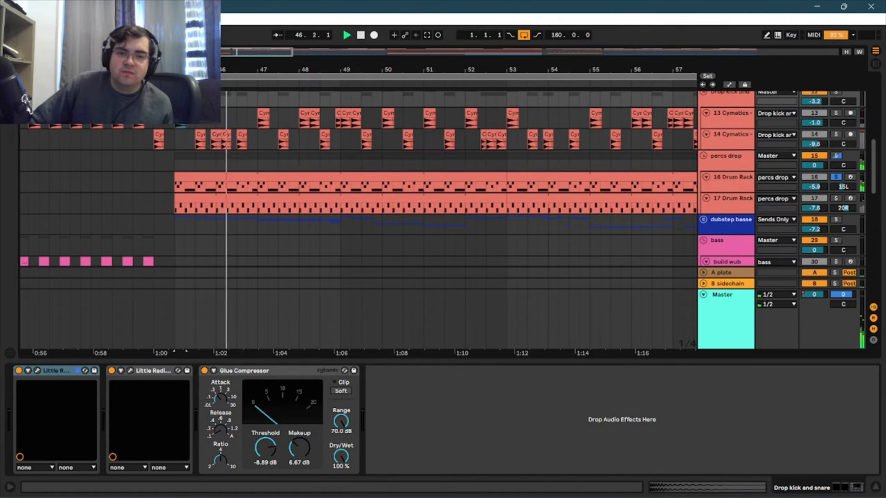
left_click(360, 36)
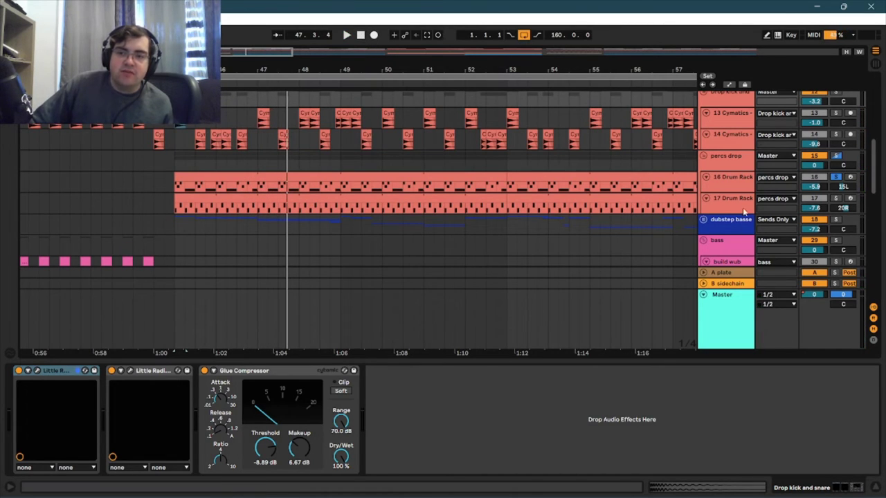
left_click(732, 156)
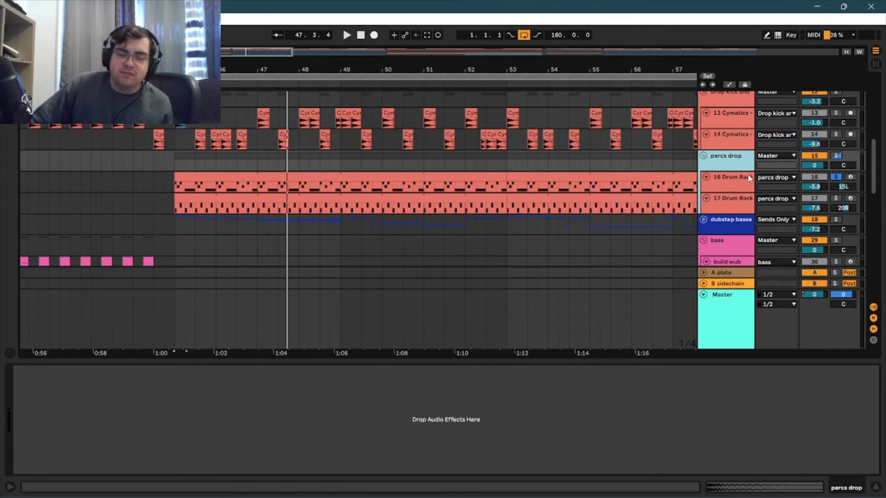
- Examine the tracks below the percs drop group, from the basses through drone pluck and organic chord to the offbeats
scroll(748, 157, "down", 3)
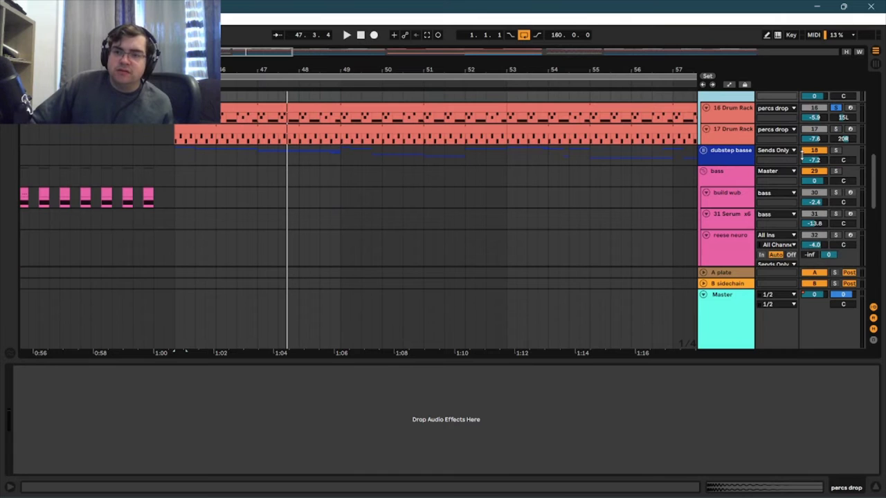
scroll(729, 173, "down", 10)
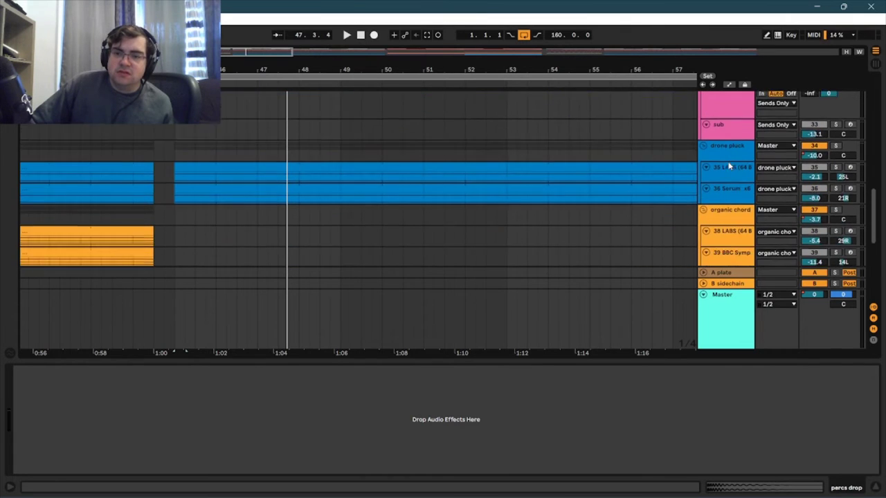
scroll(728, 164, "up", 3)
scroll(730, 156, "down", 8)
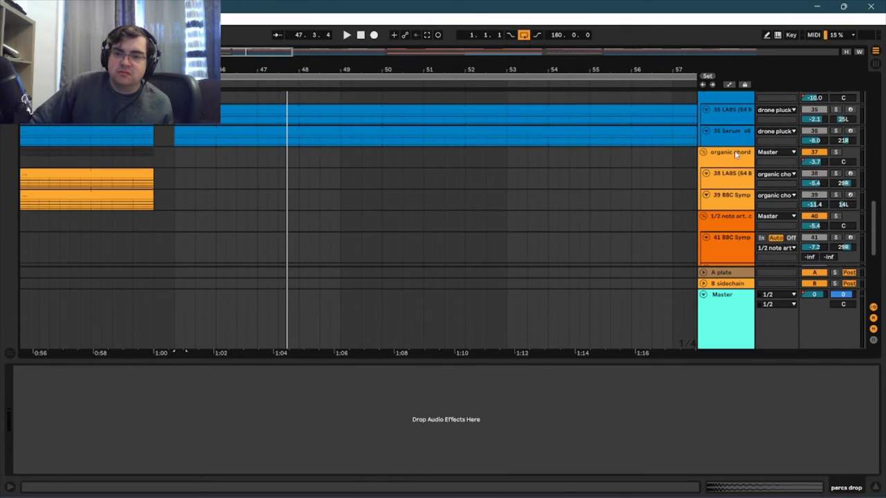
scroll(734, 150, "down", 3)
scroll(730, 139, "up", 6)
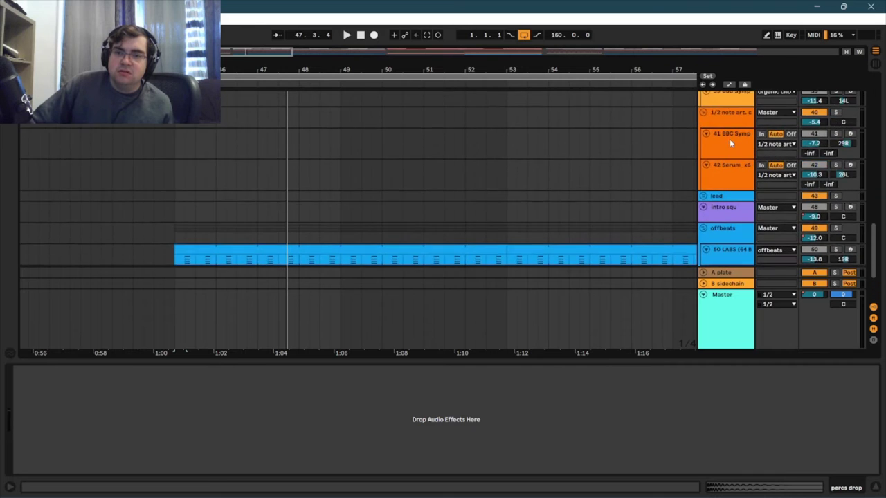
scroll(730, 141, "up", 12)
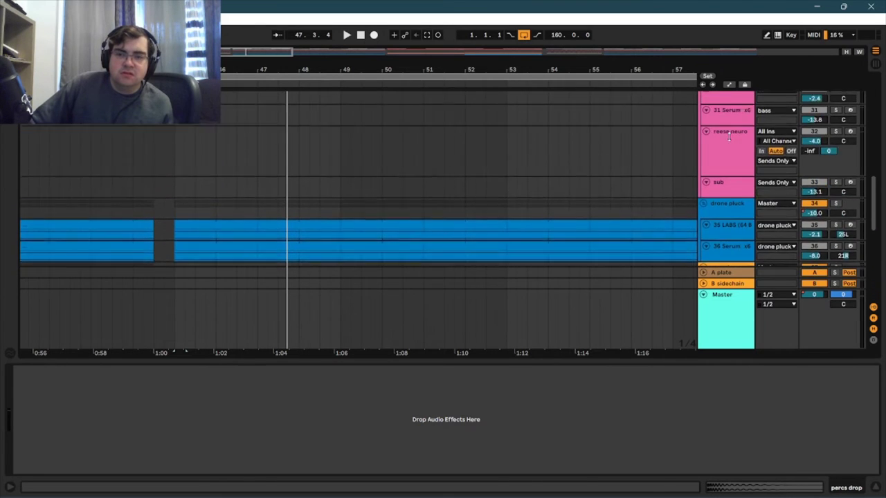
scroll(728, 135, "up", 3)
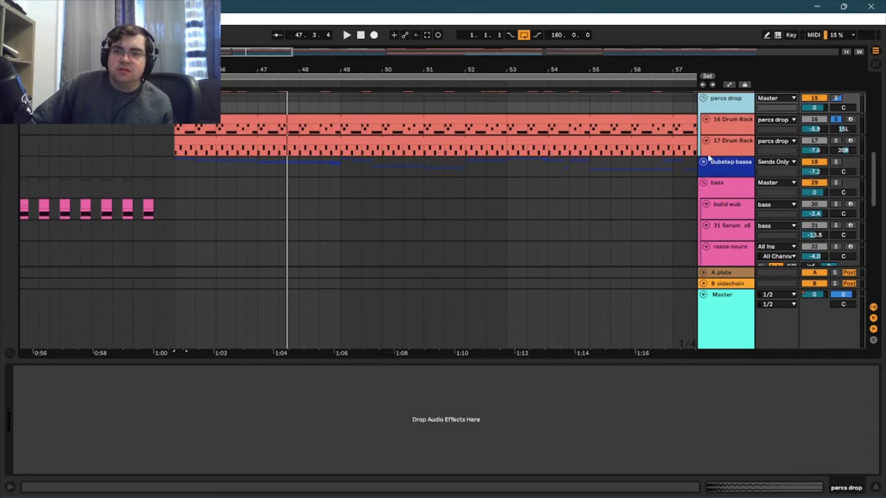
- Unfold the dubstep basses group and examine how its clips are spread across the Serum tracks from bar 45
left_click(703, 163)
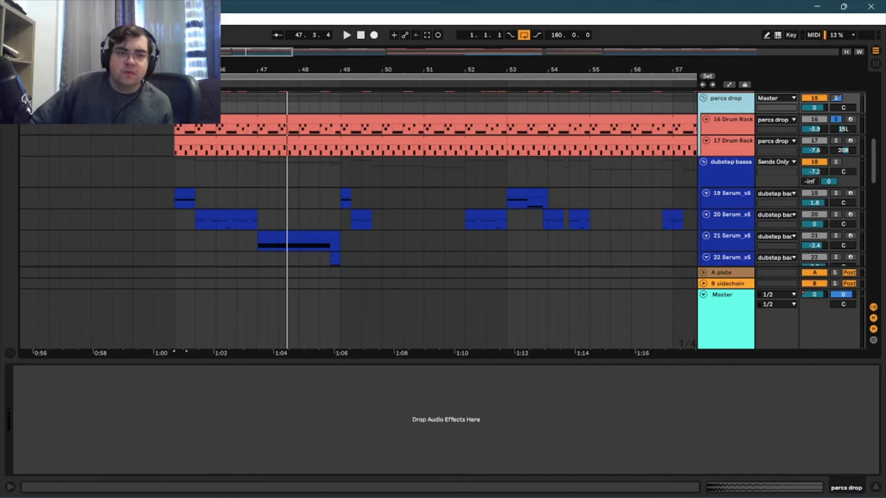
scroll(278, 138, "down", 6)
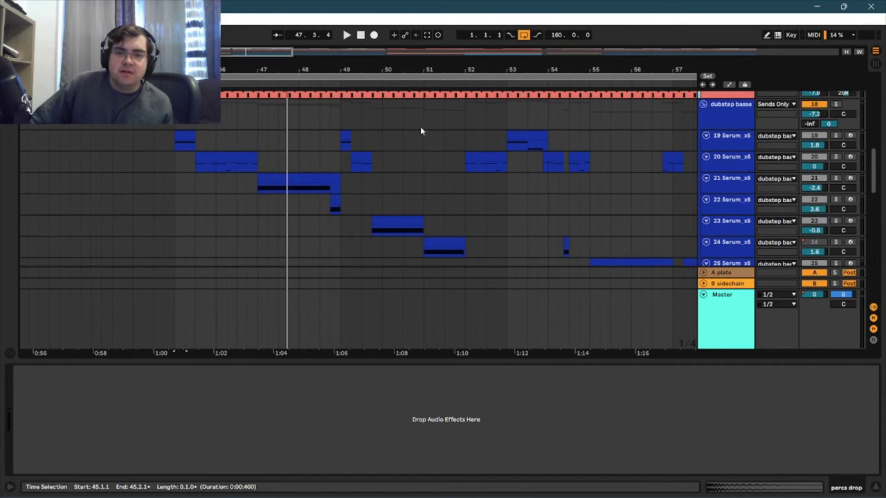
scroll(496, 149, "up", 2)
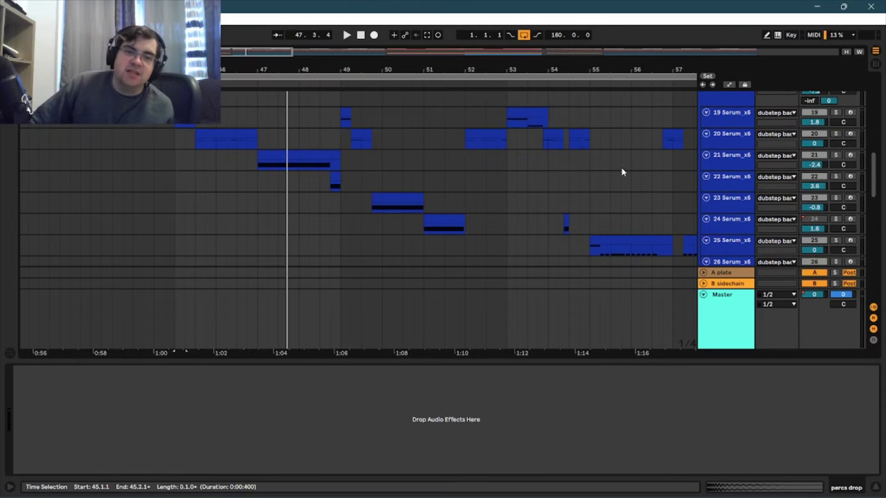
scroll(626, 166, "up", 1)
scroll(631, 169, "down", 1)
scroll(650, 171, "down", 1)
scroll(673, 170, "up", 2)
scroll(677, 173, "down", 3)
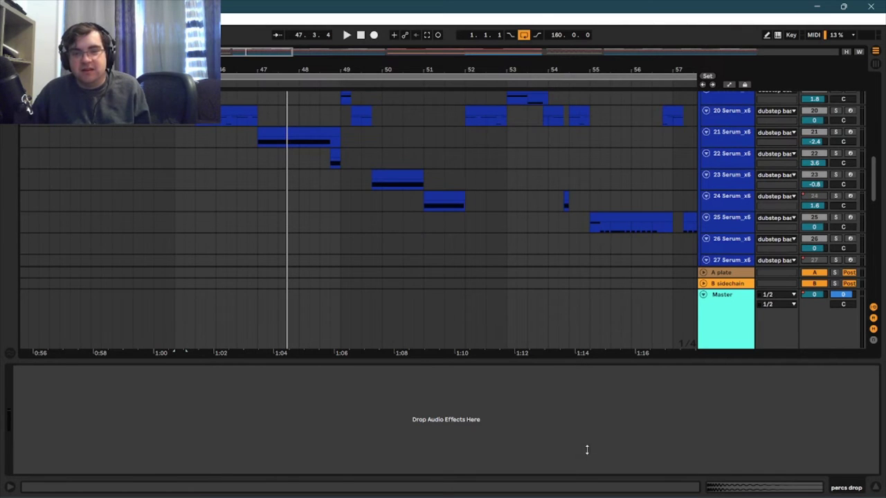
- Collapse the device area to enlarge the arrangement, and review the dubstep bass layers together with the bass and drone pluck tracks
left_click_drag(586, 450, 588, 462)
scroll(620, 370, "up", 1)
scroll(607, 365, "up", 1)
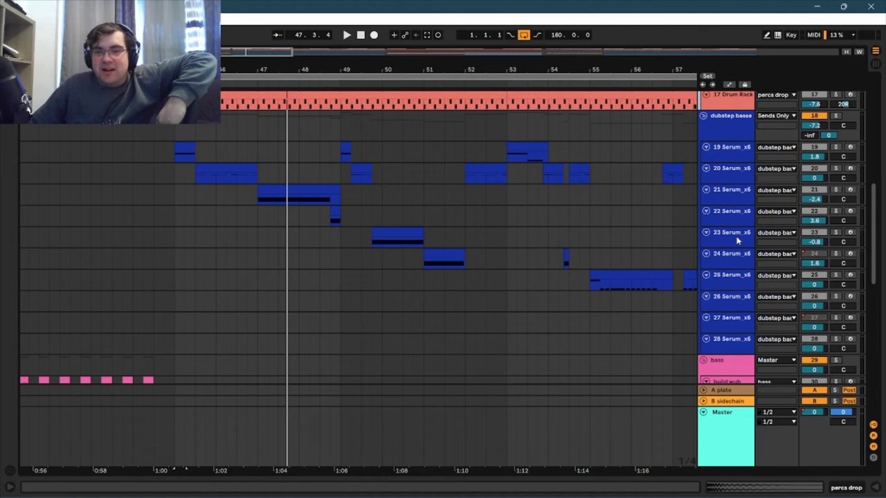
scroll(735, 234, "down", 4)
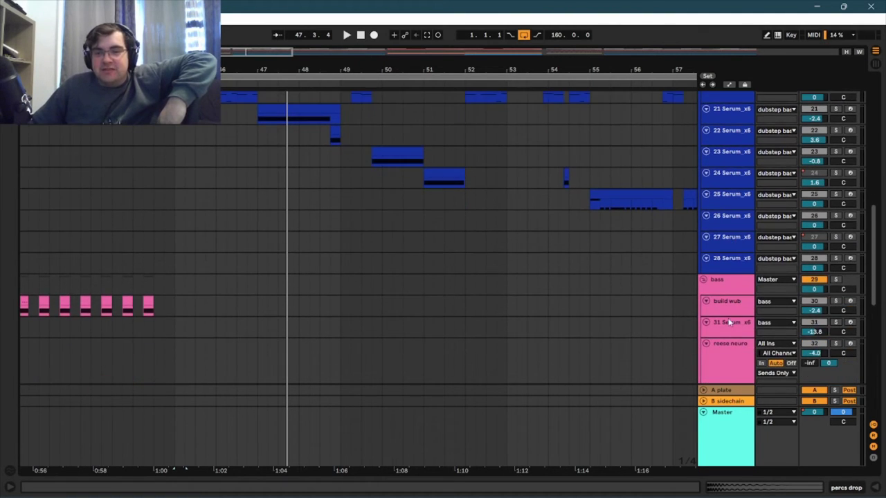
scroll(733, 316, "down", 5)
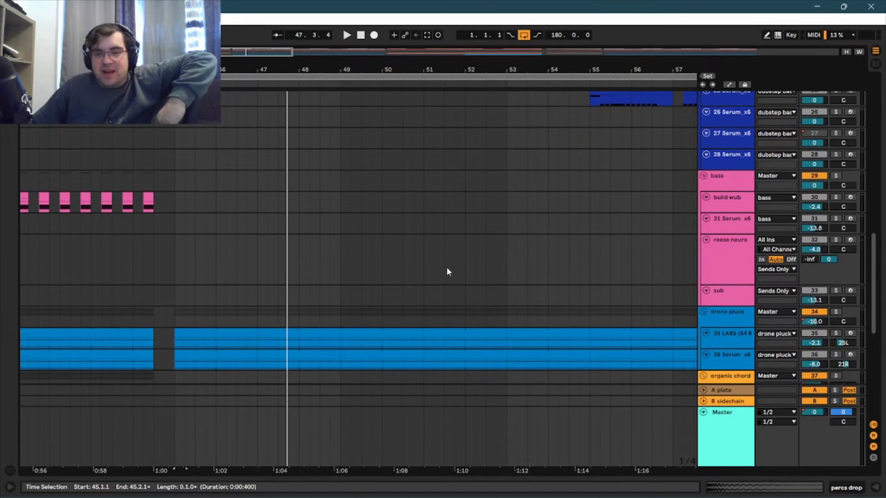
scroll(446, 268, "up", 8)
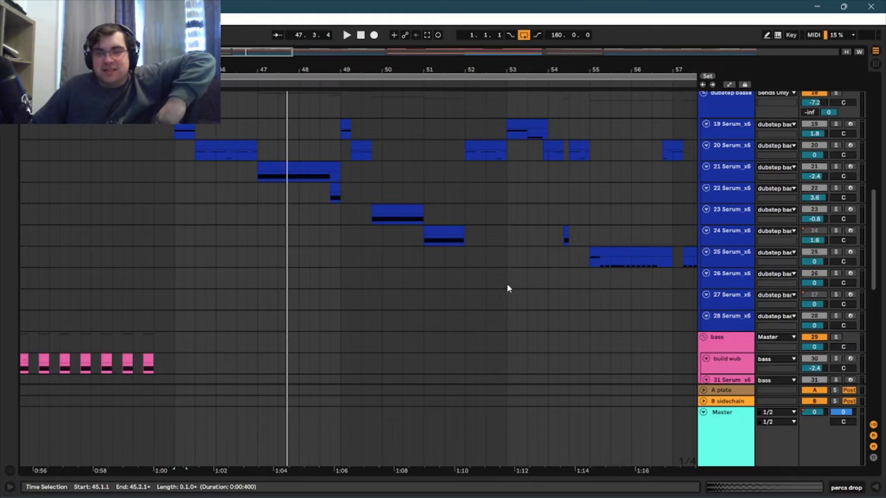
scroll(508, 284, "up", 4)
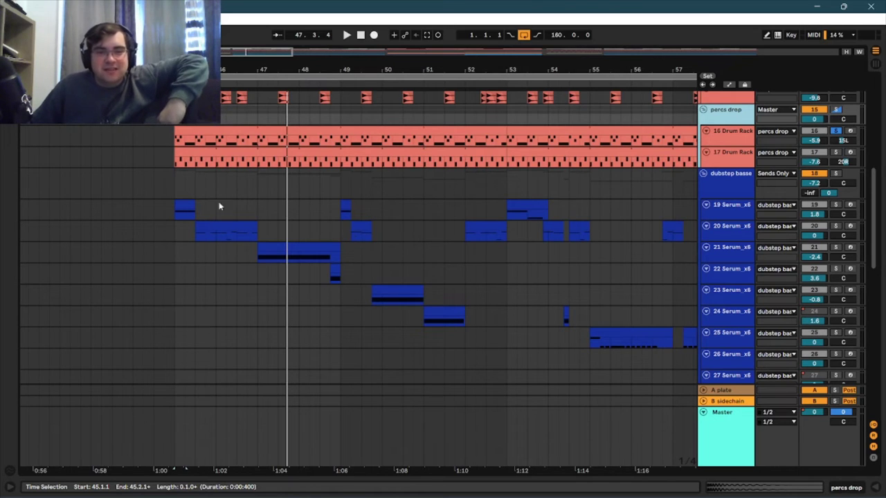
- Solo the dubstep basses group, arm track 19, and audition its Serum patch while inspecting the oscillator and effects settings
left_click(727, 209)
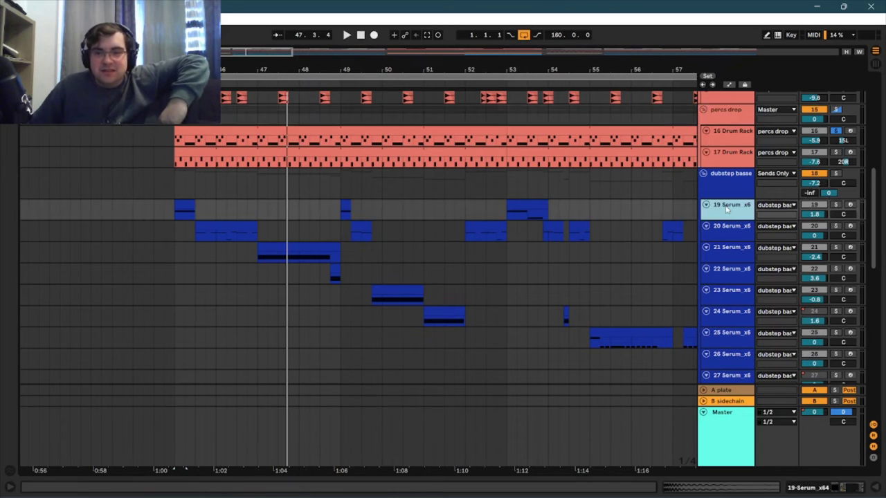
double_click(727, 209)
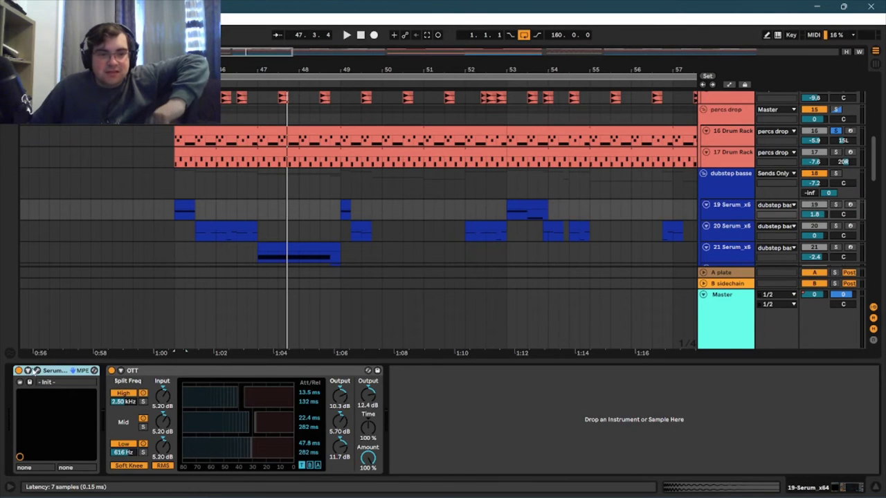
left_click(39, 375)
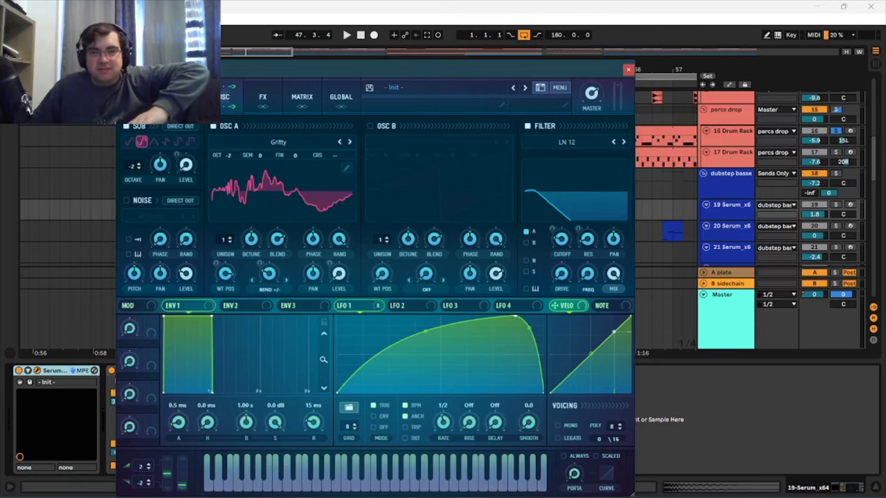
left_click(836, 174)
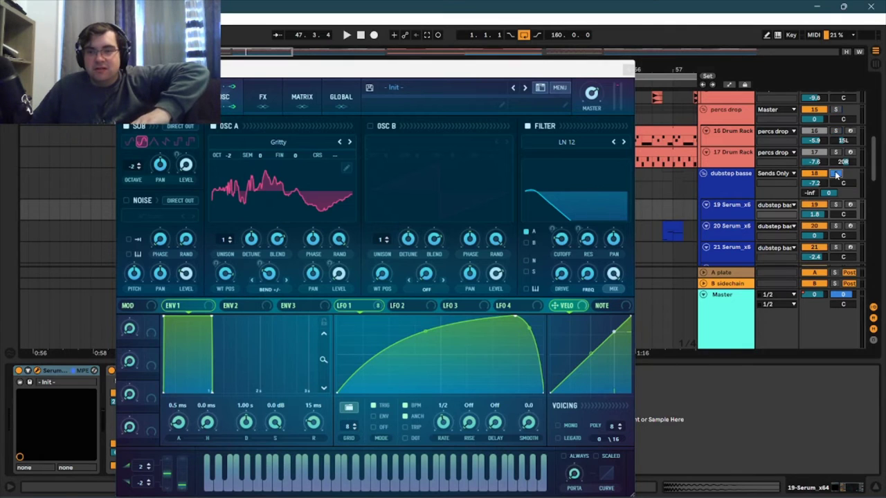
left_click(851, 205)
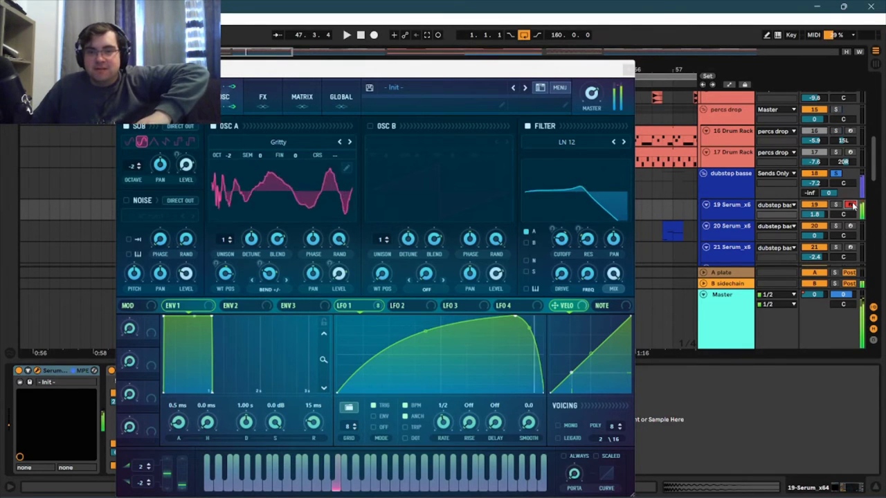
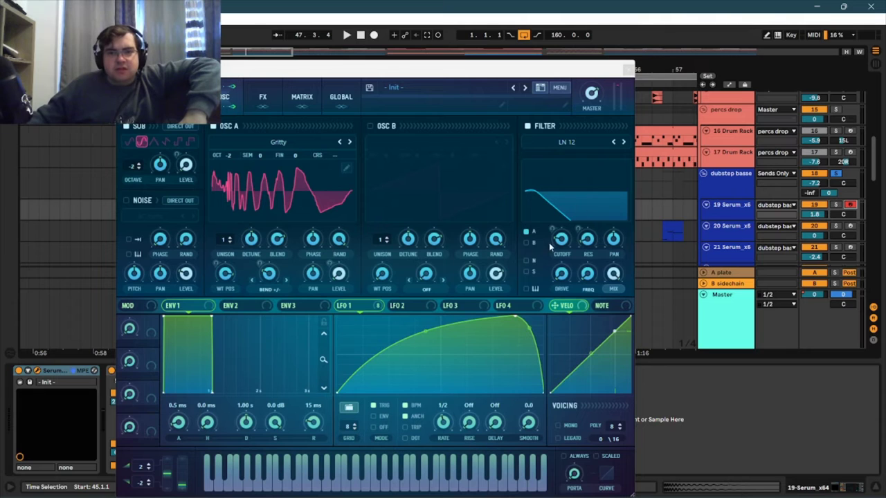
left_click(264, 99)
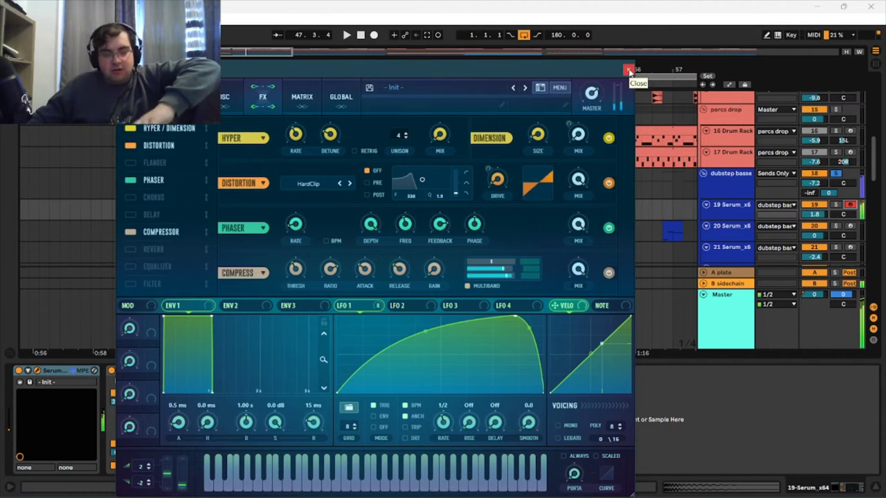
left_click(629, 70)
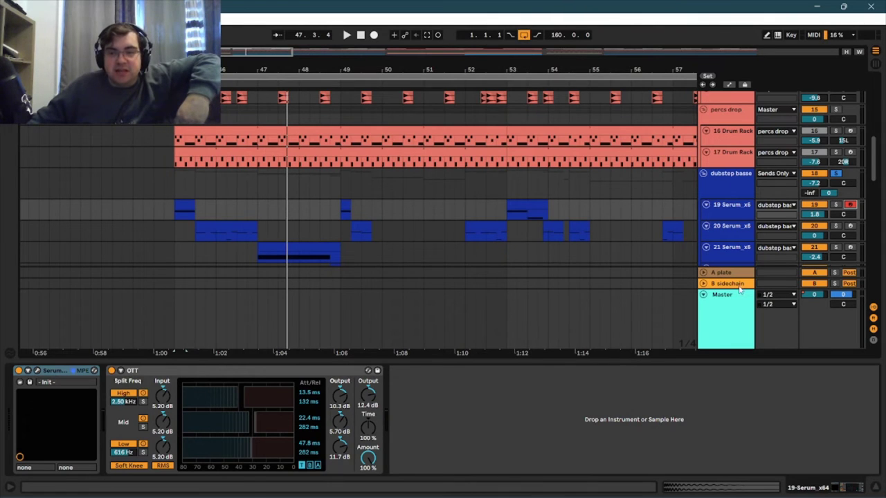
- Check the device chain behind track 20's clip at bar 45.3, and reopen track 19's Serum patch
left_click(207, 224)
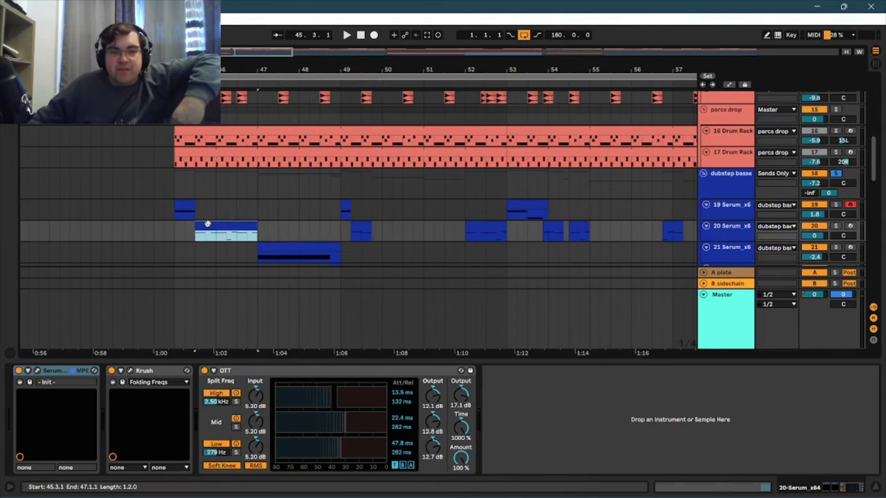
left_click(735, 203)
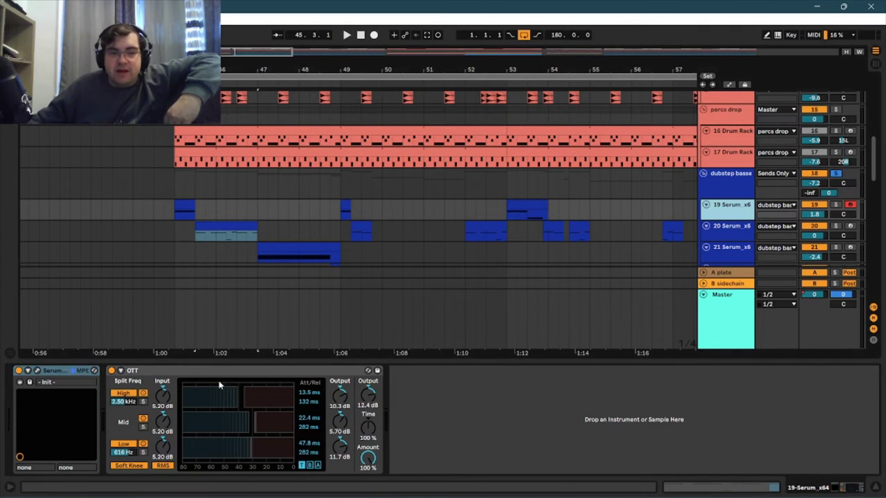
left_click(39, 371)
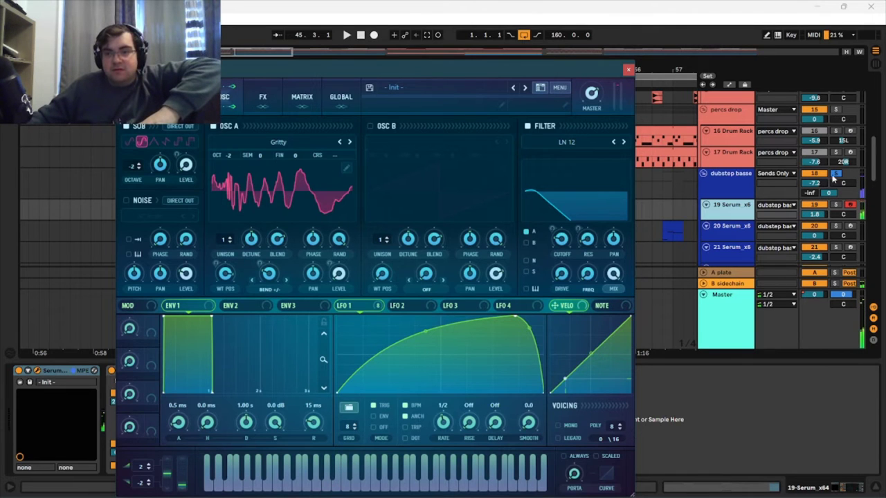
- Arm track 20 and audition its Serum patch, inspecting the oscillators, LFO 1 and the effects rack
left_click(856, 227)
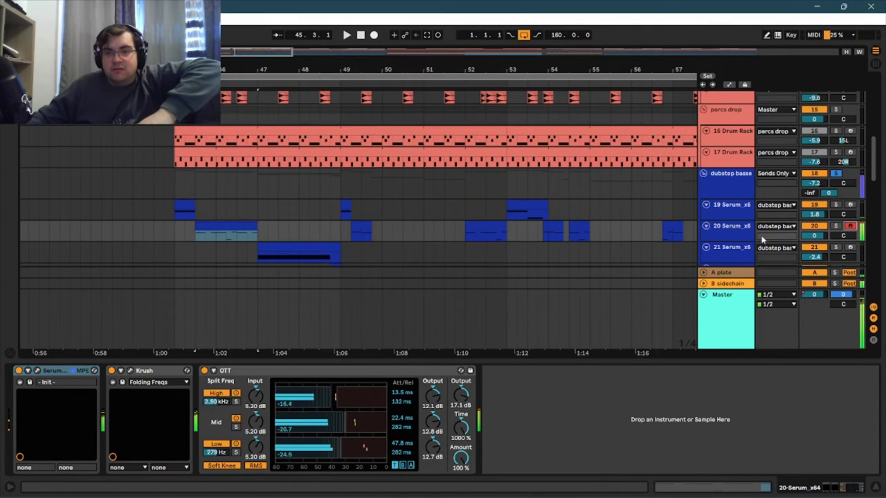
left_click(38, 372)
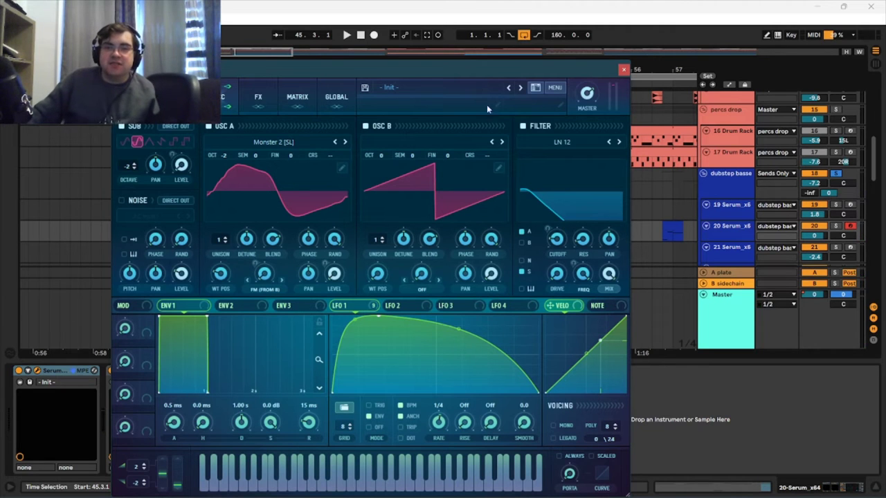
left_click_drag(501, 67, 505, 23)
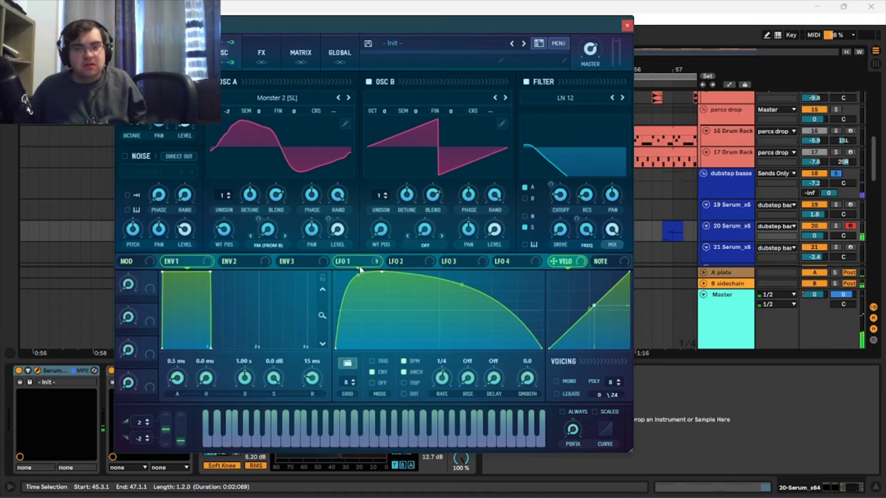
mouse_move(360, 270)
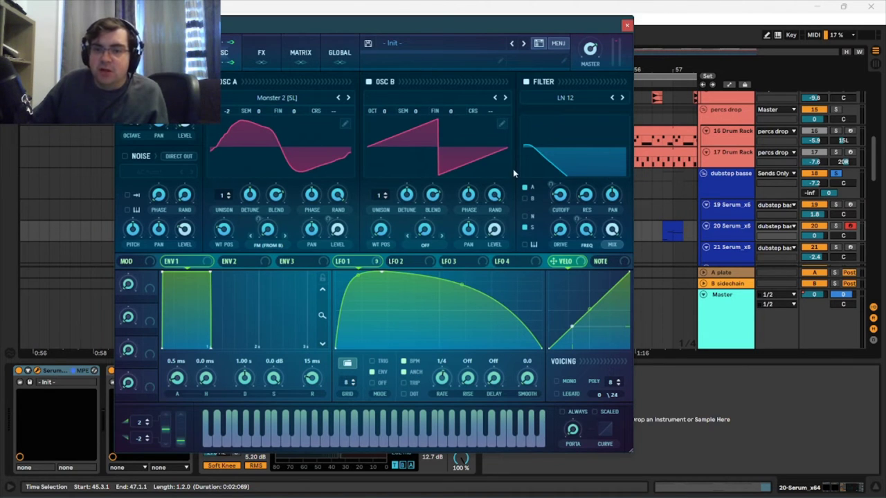
left_click(269, 50)
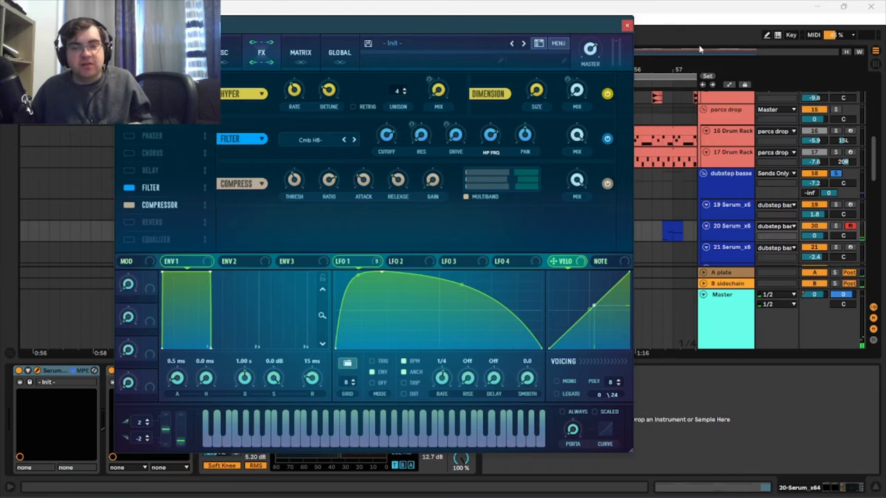
- Close track 20's Serum patch, select track 21's clip at bar 47, and arm track 21 to audition its bass
left_click(626, 26)
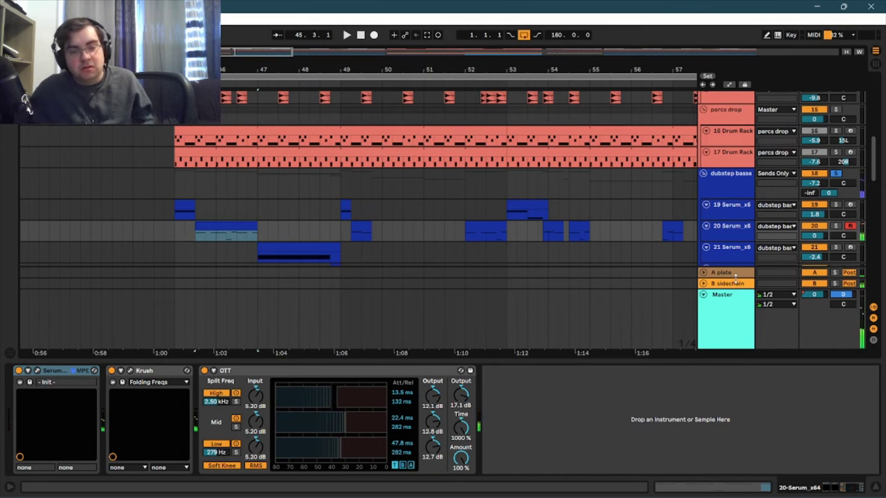
scroll(415, 194, "down", 3)
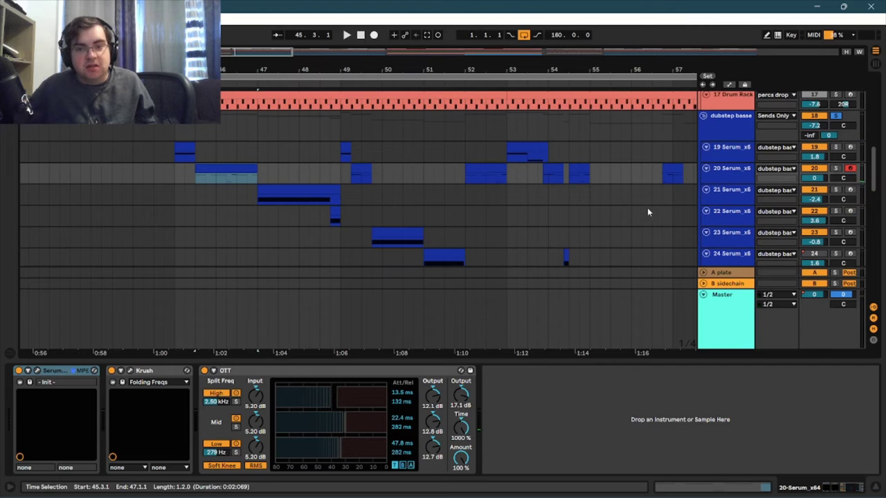
left_click(727, 195)
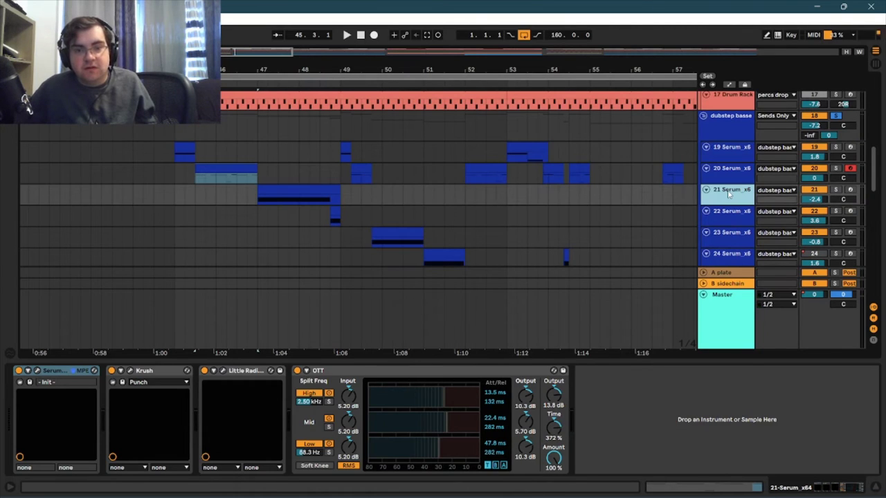
left_click(289, 187)
left_click(733, 190)
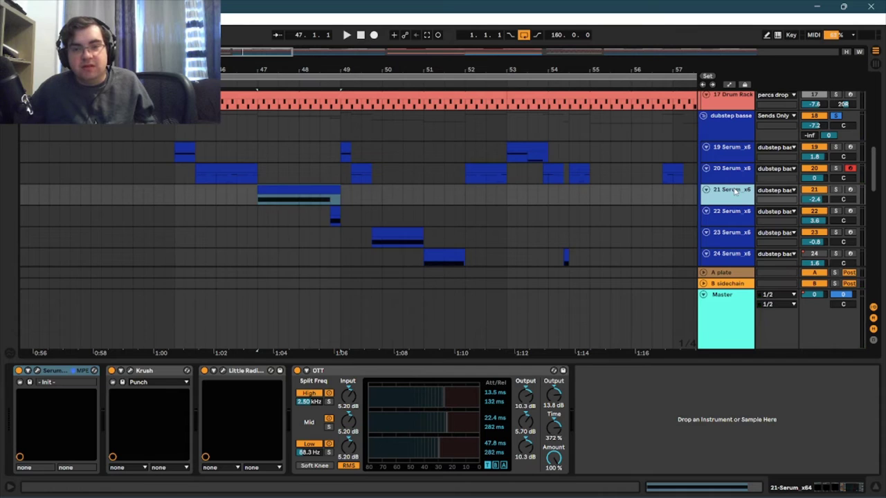
left_click(850, 189)
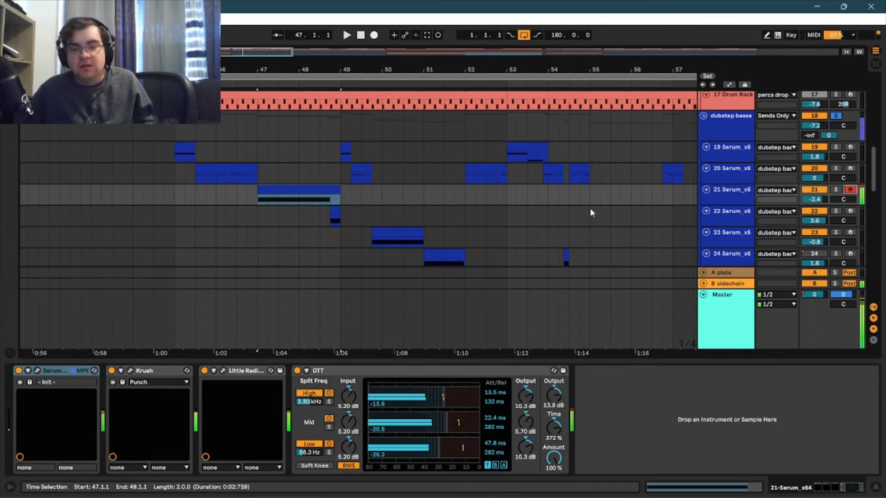
- Open track 21's Serum patch and inspect its oscillators, filter and LFO 1 while auditioning the sound
mouse_move(265, 51)
left_mouse_down()
mouse_move(229, 51)
mouse_move(265, 52)
left_mouse_up()
scroll(434, 197, "up", 2)
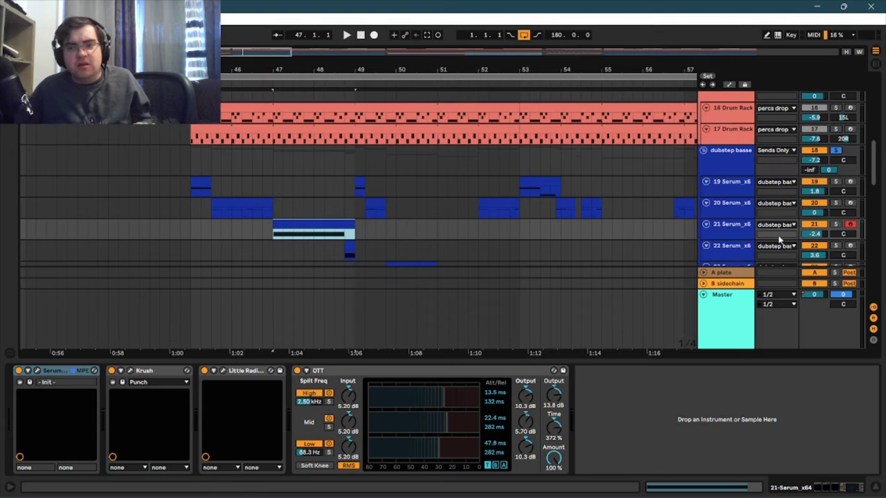
scroll(735, 150, "up", 3)
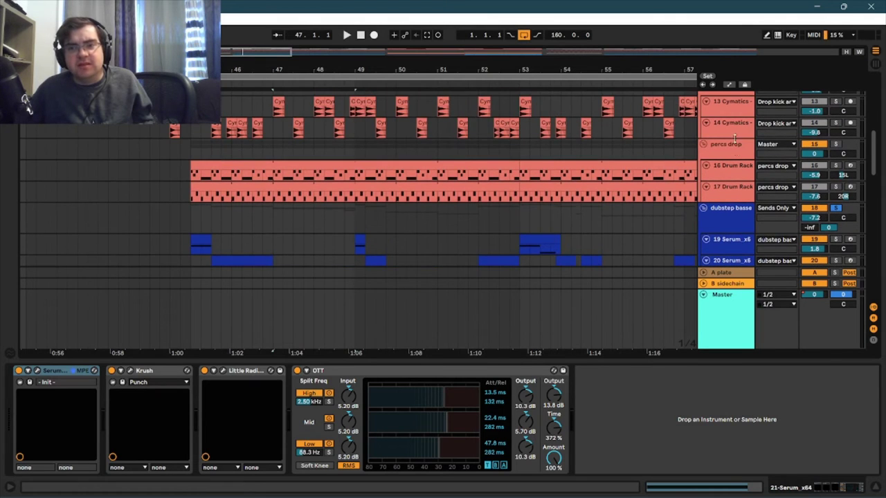
scroll(732, 140, "down", 4)
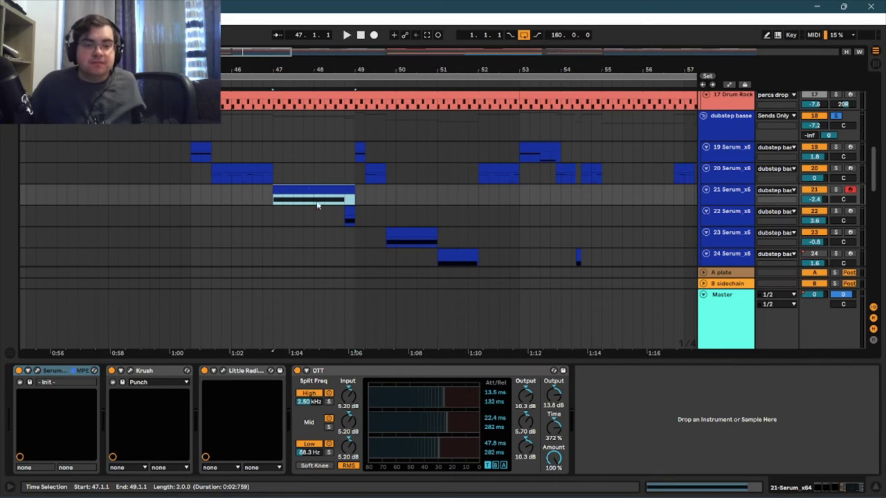
left_click(38, 372)
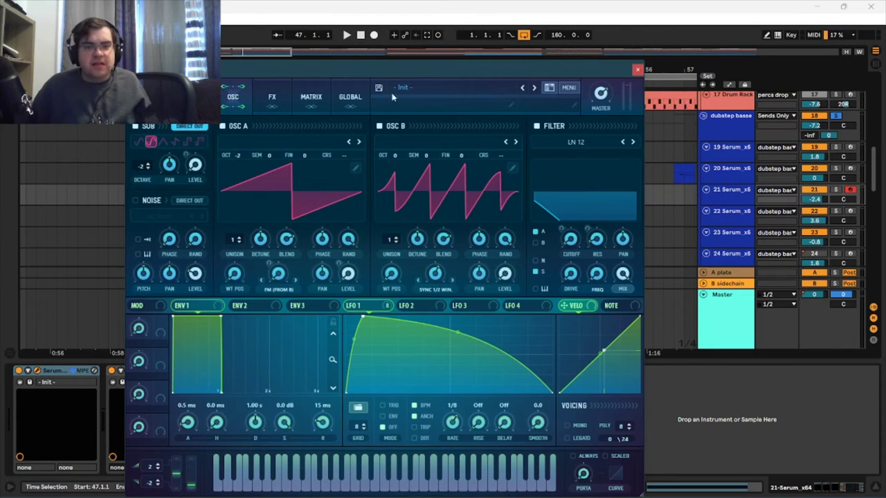
left_click_drag(413, 70, 449, 52)
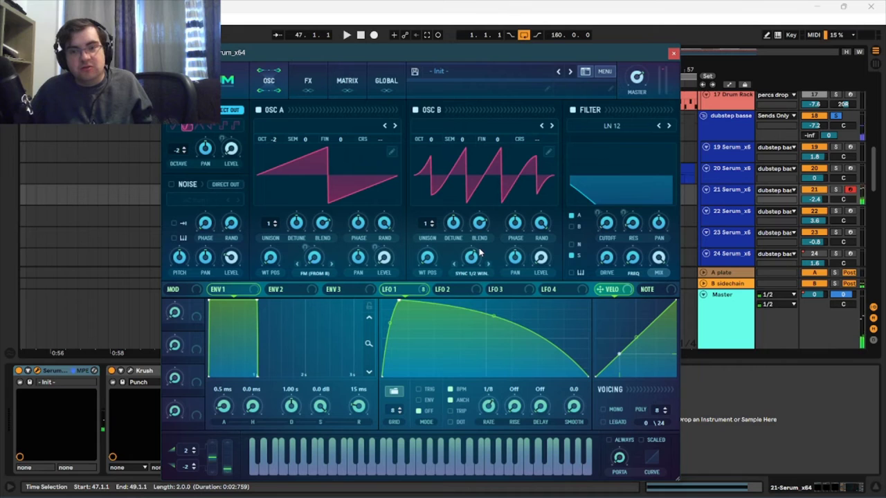
- Examine the effects rack in track 21's Serum patch, including the distortion's drive control, and close the patch
left_click(307, 80)
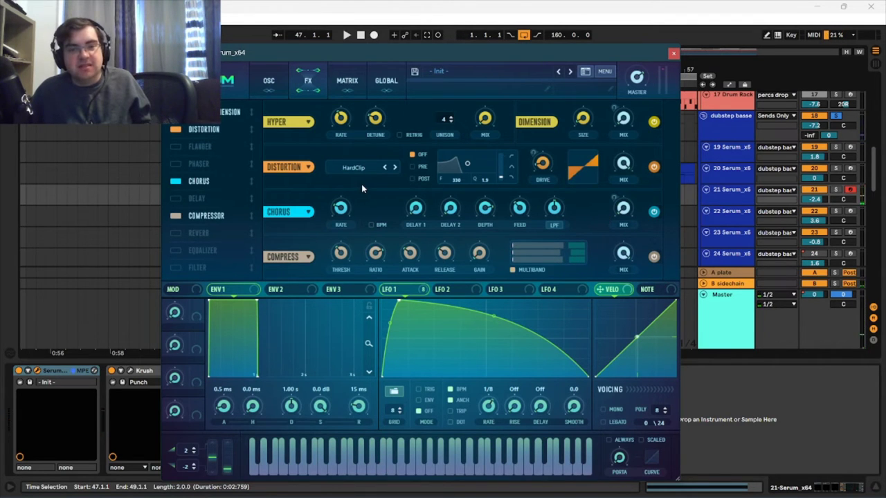
right_click(543, 163)
left_click(566, 220)
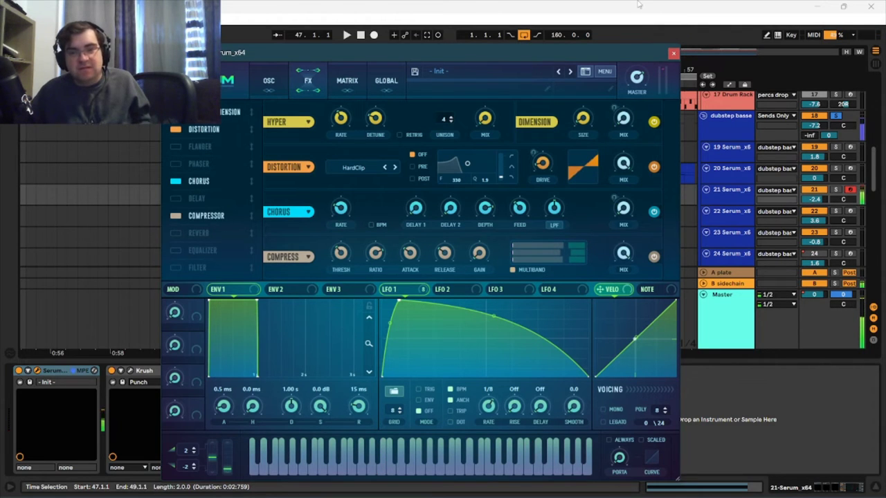
left_click(673, 52)
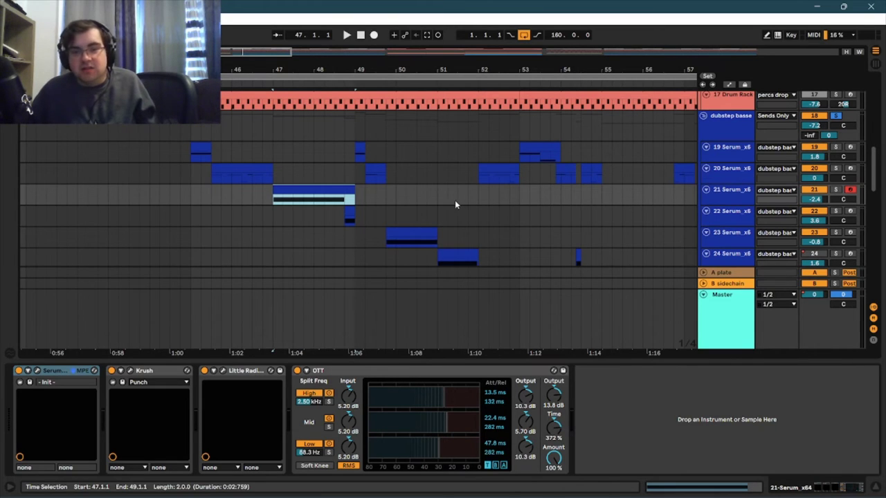
- Select track 22's clip at bar 48.4, open its Serum patch, and arm the track for auditioning
scroll(361, 204, "down", 3)
scroll(361, 204, "up", 2)
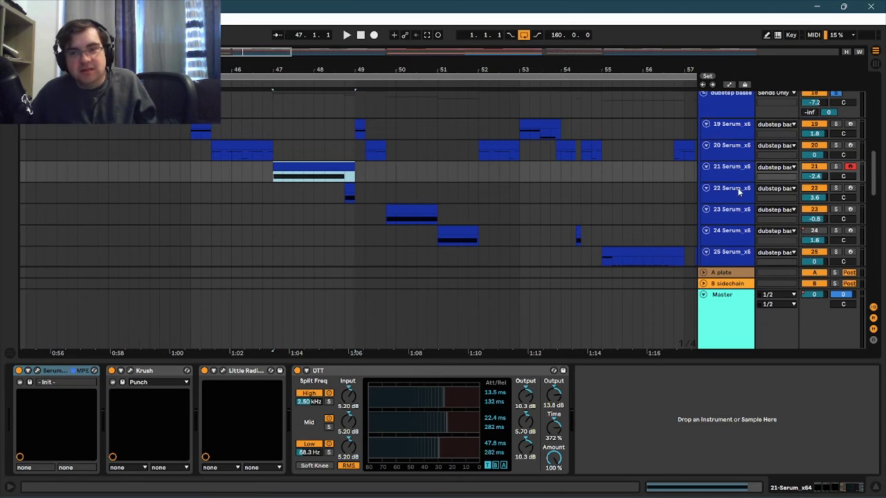
key("Down")
left_click(350, 192)
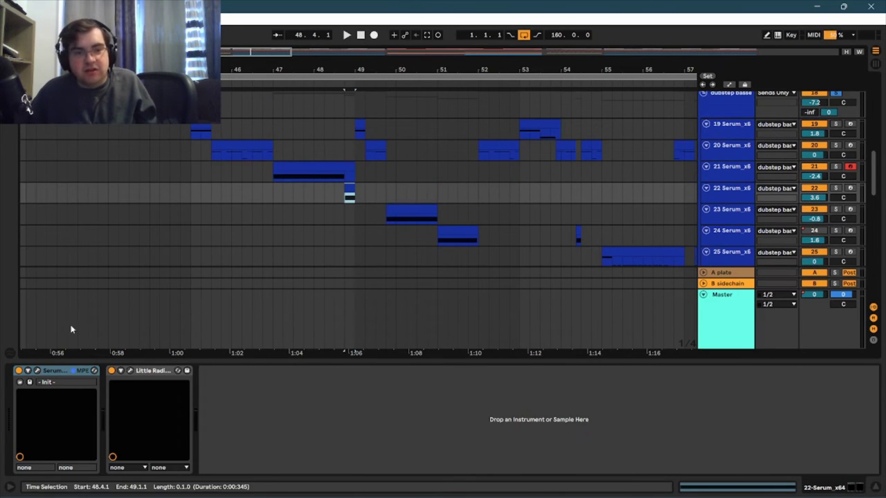
left_click(40, 371)
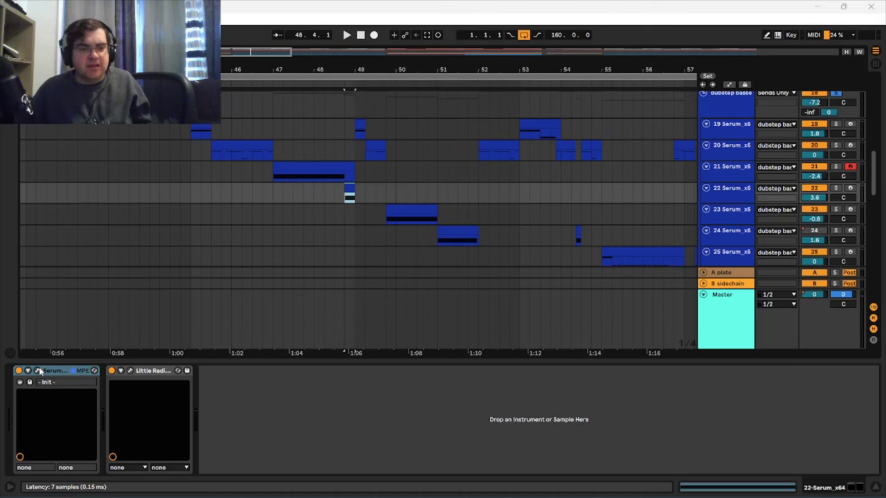
left_click(850, 188)
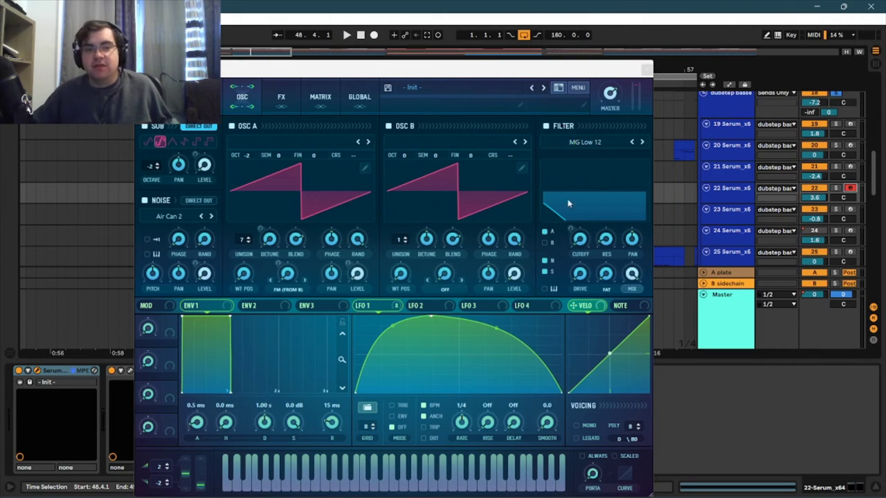
- Audition track 22's Serum patch while examining its effects rack and Osc A's FM (From B) control, and close it
left_click(287, 97)
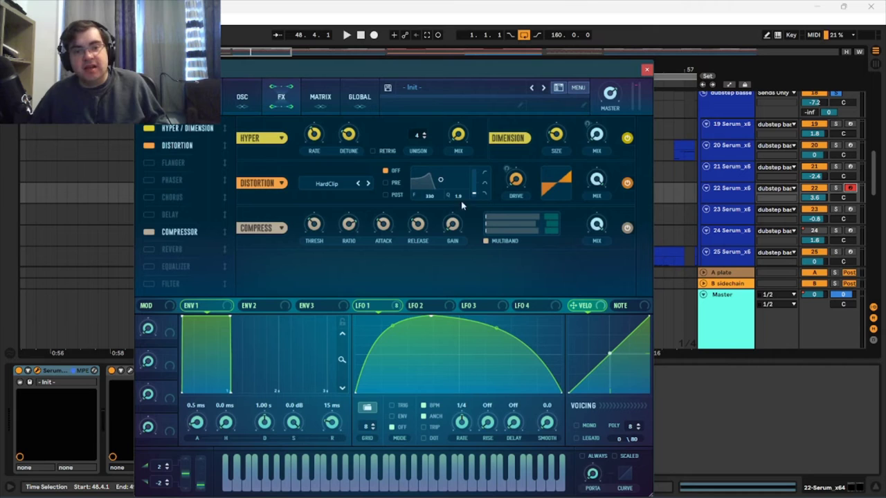
left_click(246, 101)
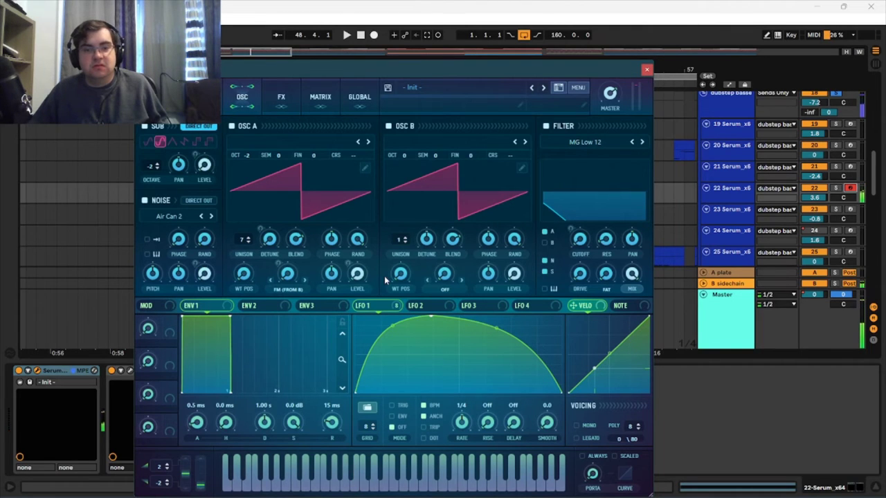
right_click(288, 274)
left_click(293, 256)
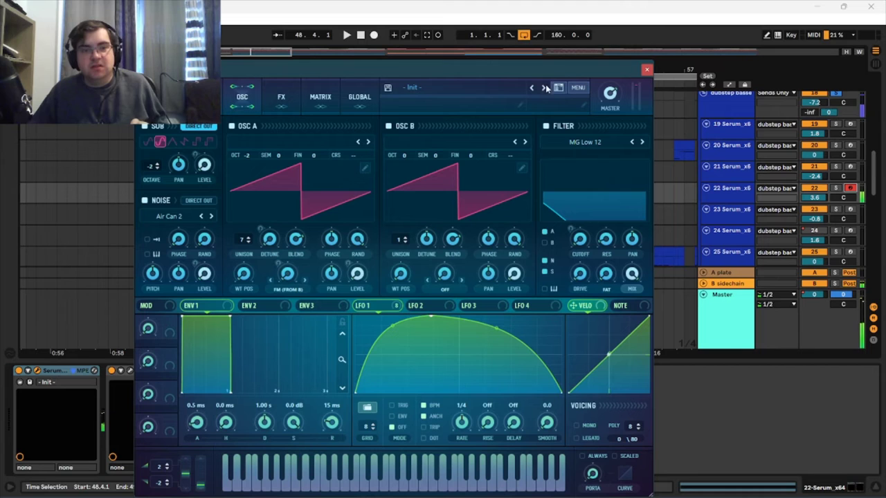
left_click(647, 70)
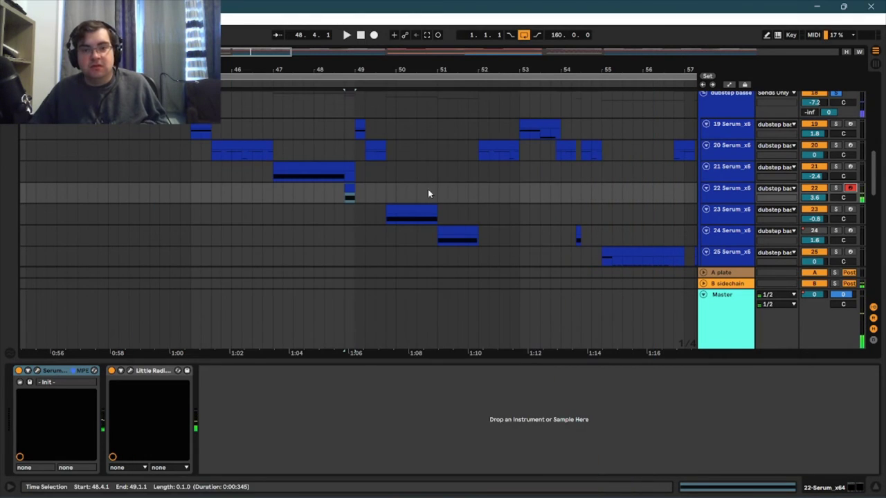
- Check the device chain behind track 19's clip at bar 49.1
left_click(362, 121)
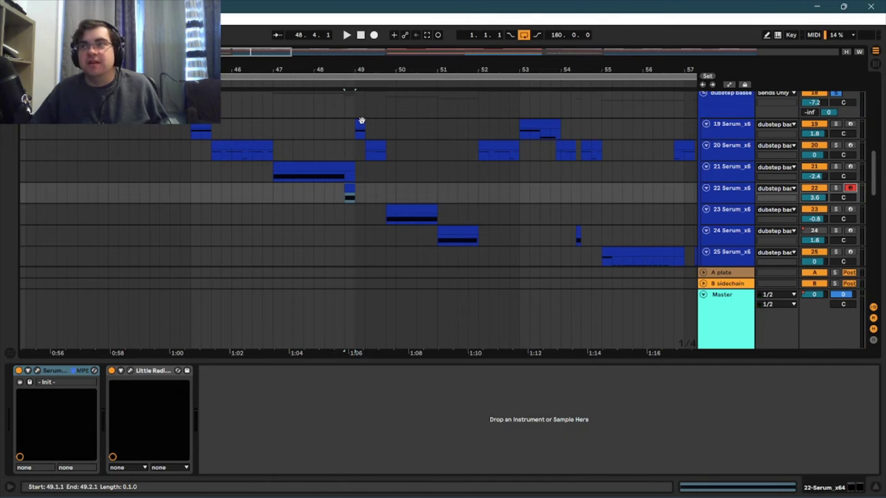
left_click(361, 120)
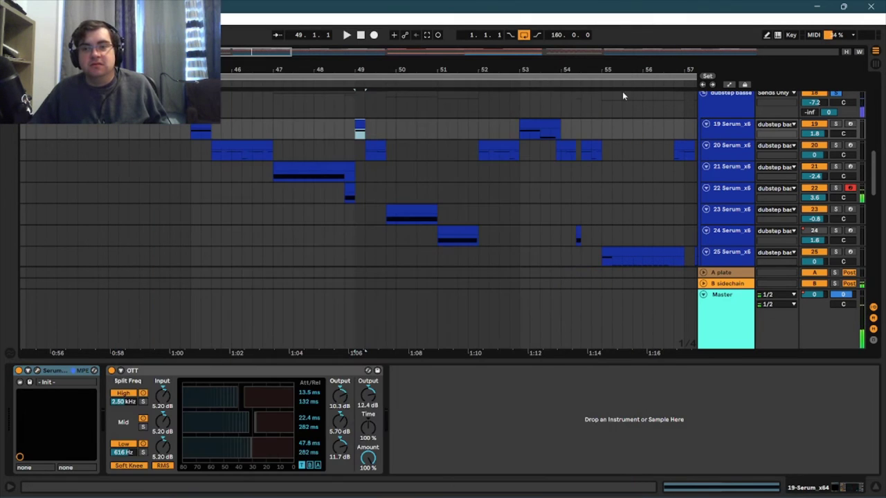
left_click(628, 69)
- Open the Serum patch behind track 23's clip at bar 49.4, arm the track, and examine its oscillators and effects rack
left_click(413, 205)
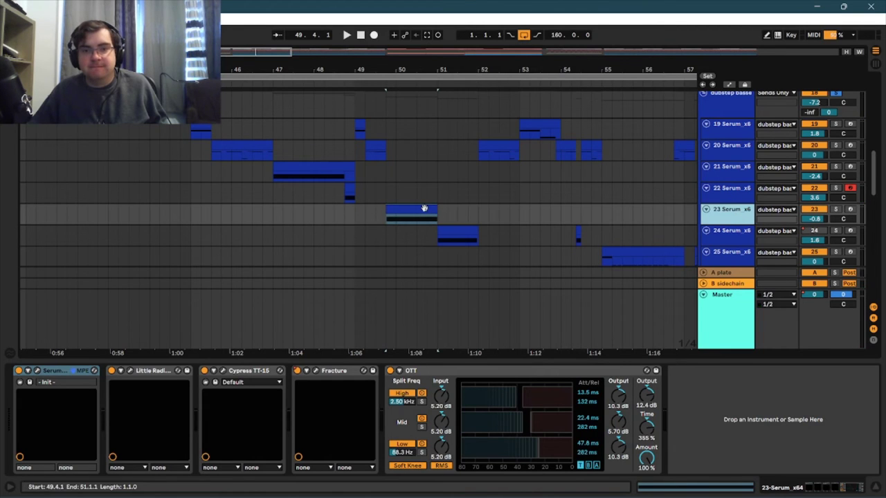
left_click(37, 371)
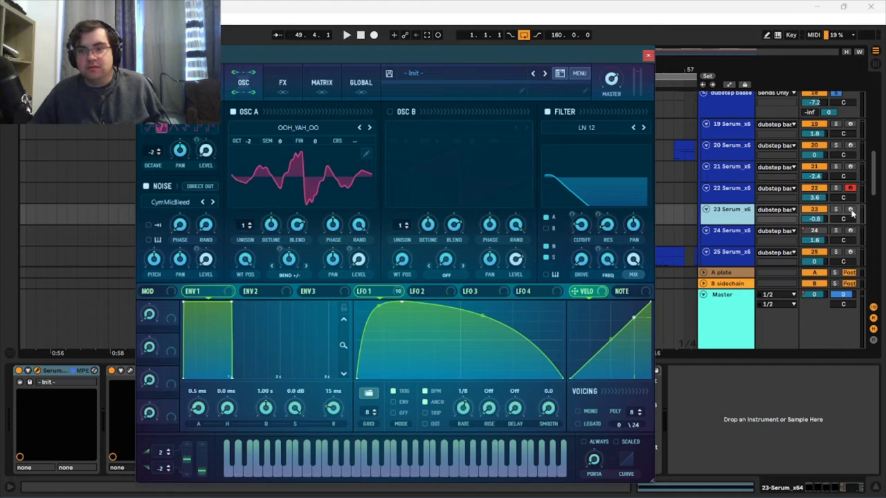
left_click(851, 209)
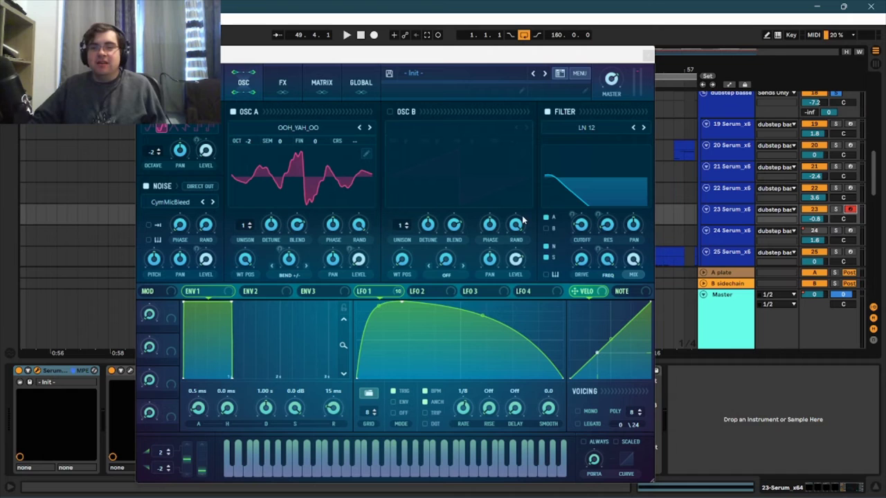
left_click(428, 55)
left_click_drag(428, 55, 495, 53)
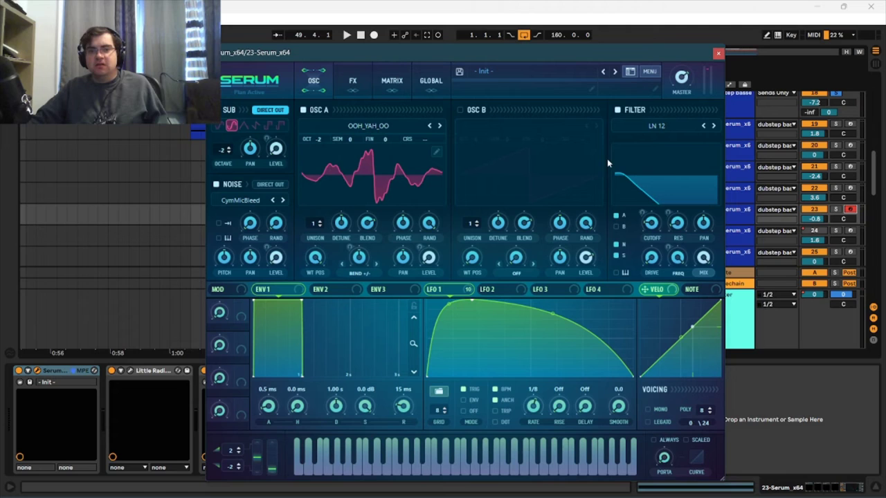
left_click(368, 76)
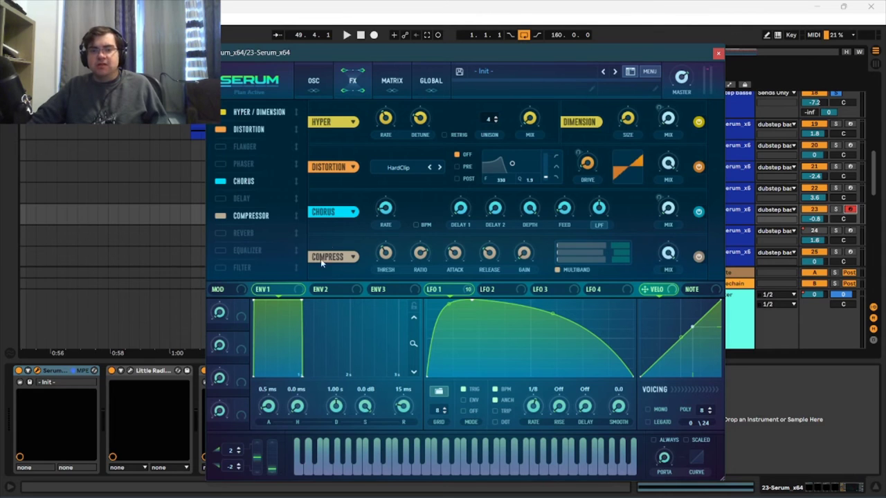
left_click(718, 54)
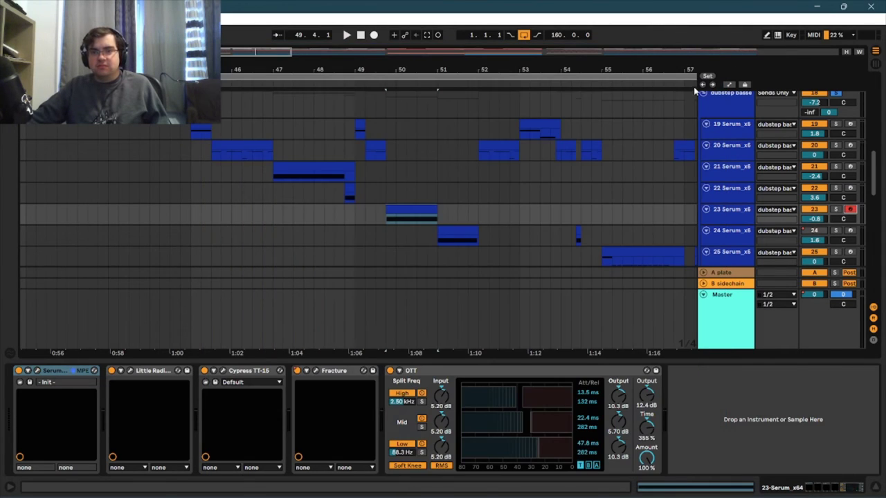
- Activate track 24, select its clip at bar 51, and arm the track to audition and inspect its Serum patch
left_click(731, 232)
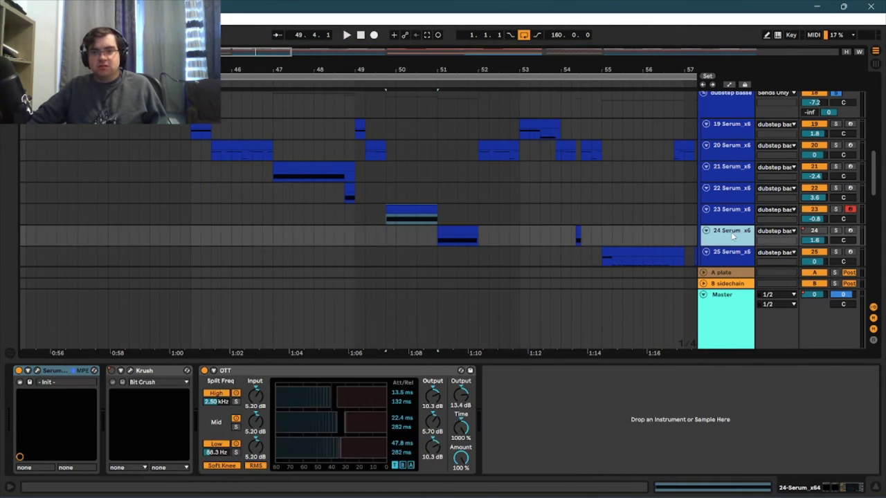
left_click(470, 233)
left_click(471, 234)
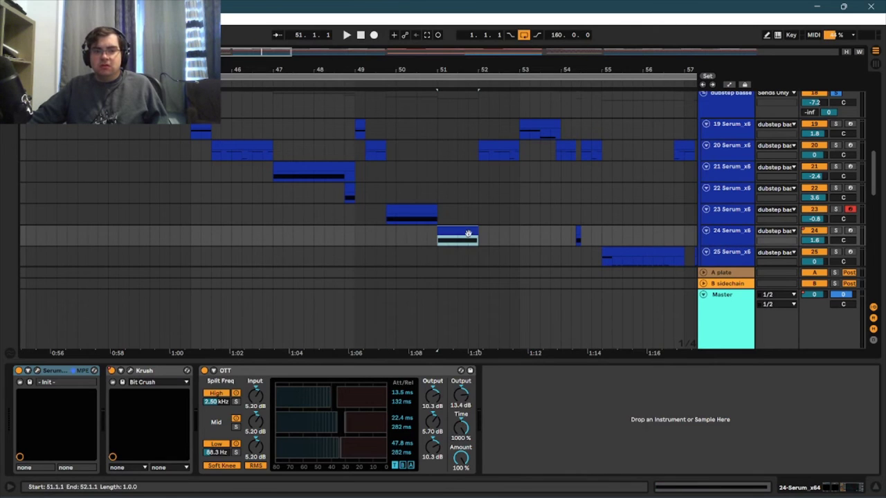
left_click(38, 371)
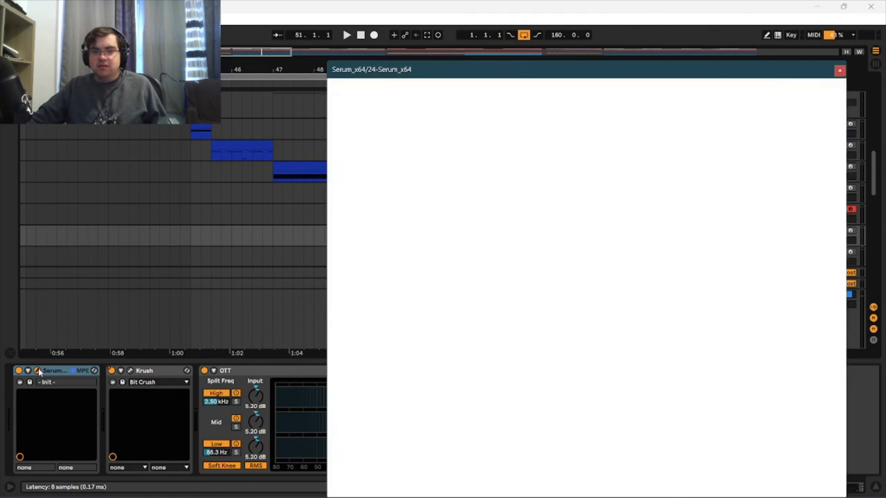
left_click_drag(672, 70, 355, 82)
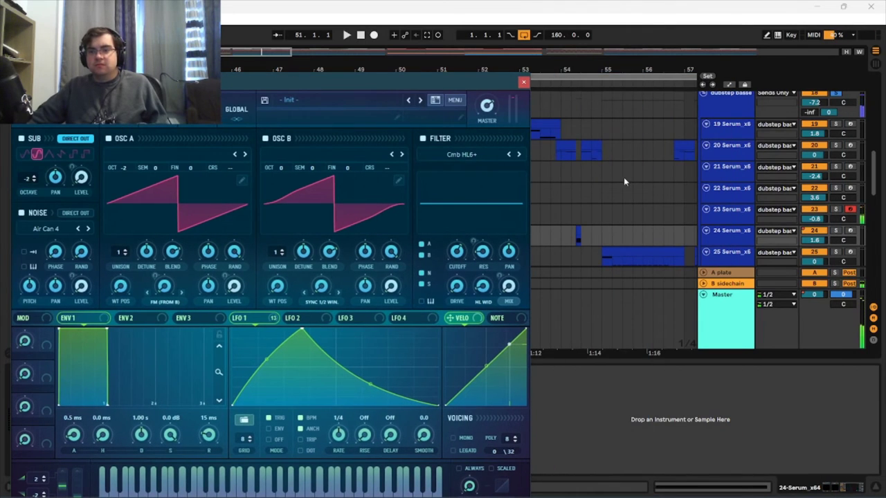
left_click(850, 231)
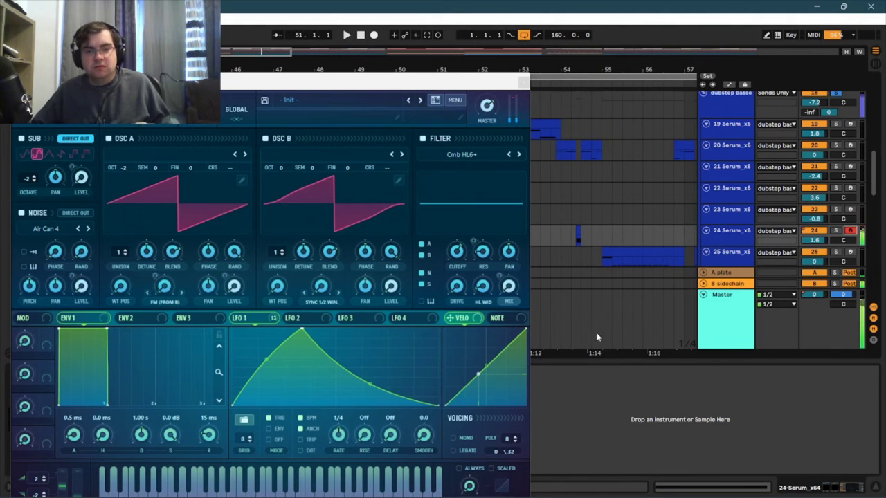
left_click_drag(309, 84, 366, 80)
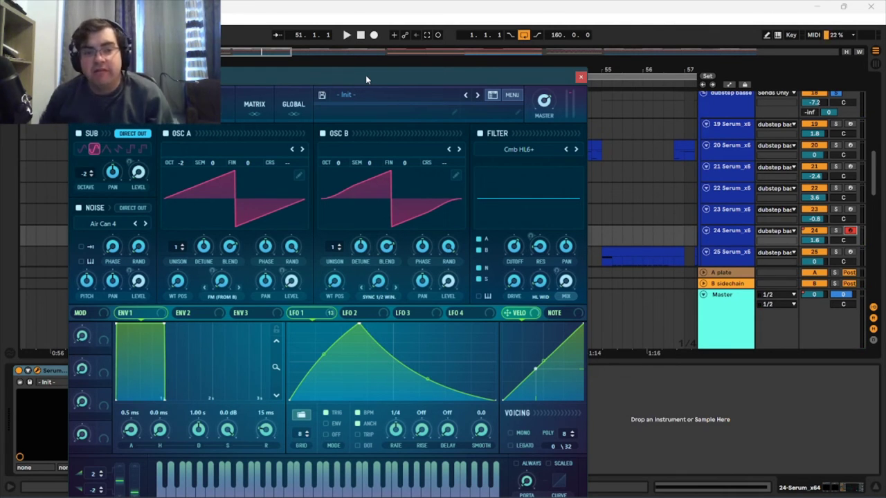
- Audition track 24's Serum patch with its window moved aside, examine its effects rack, and close it
left_click_drag(369, 75, 567, 114)
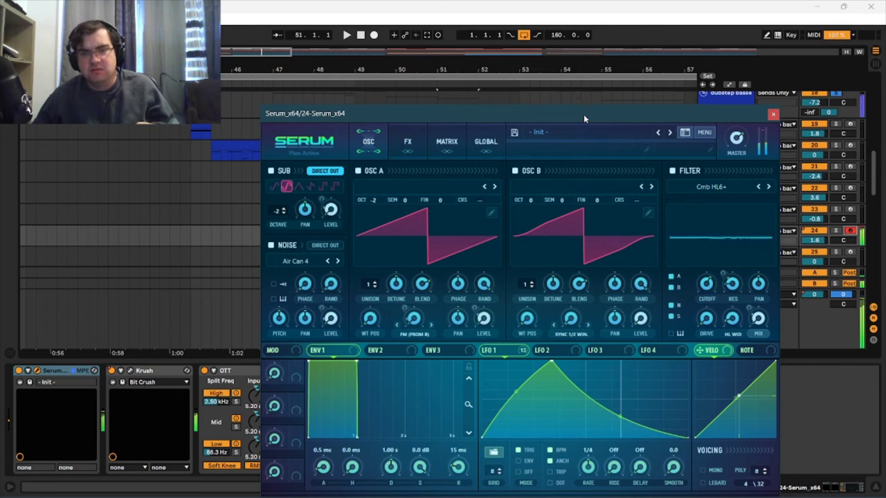
left_click(397, 145)
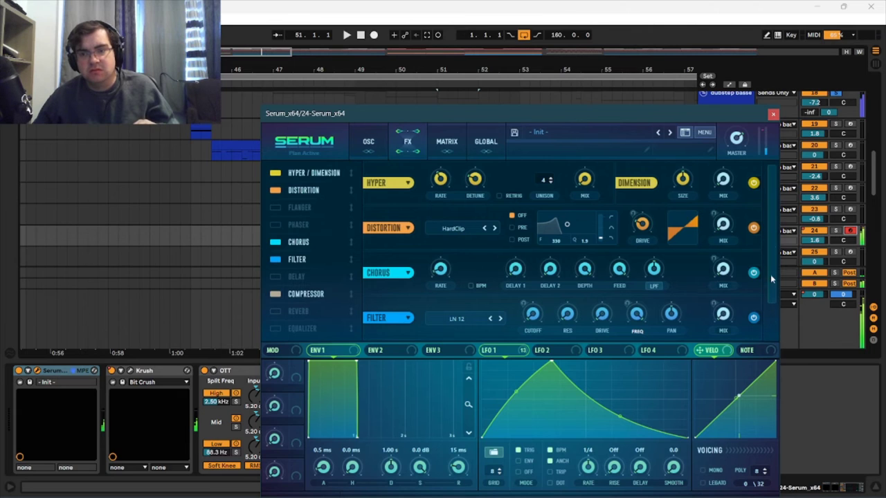
left_click_drag(769, 274, 774, 326)
left_click_drag(774, 261, 773, 221)
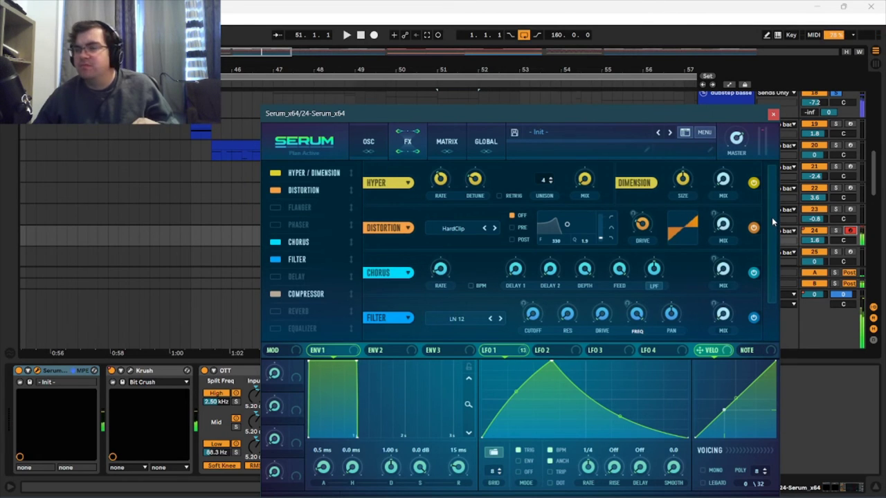
left_click(773, 113)
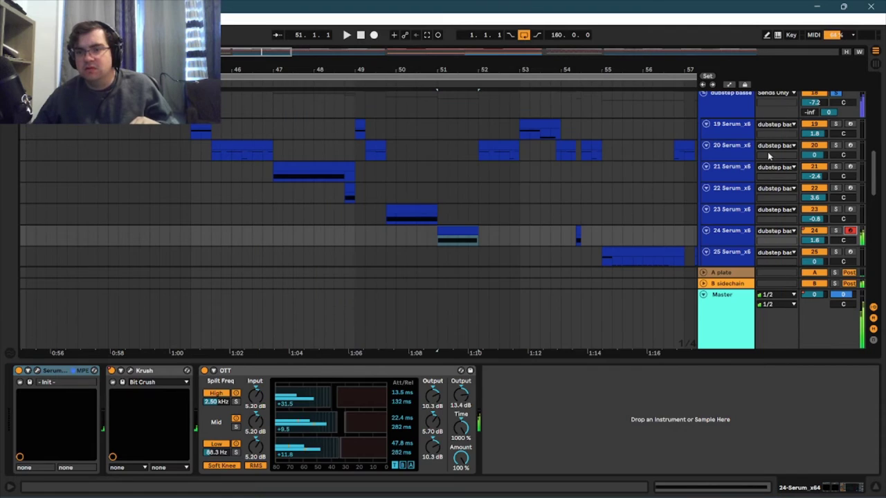
- Check the device chain behind track 20's clip at bar 52
left_click(491, 143)
left_click(490, 143)
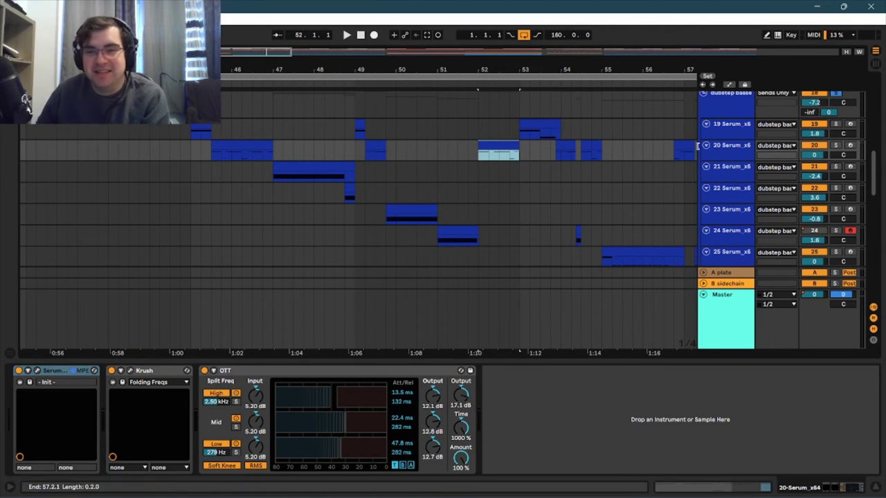
- Select track 25's clip at bar 55 to show its device chain, and arm the track
left_click_drag(277, 52, 300, 55)
scroll(427, 195, "down", 1)
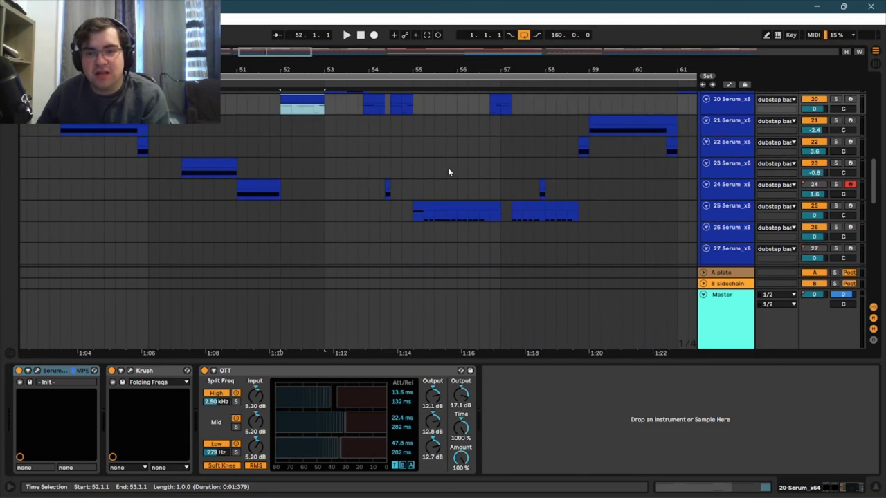
left_click(455, 204)
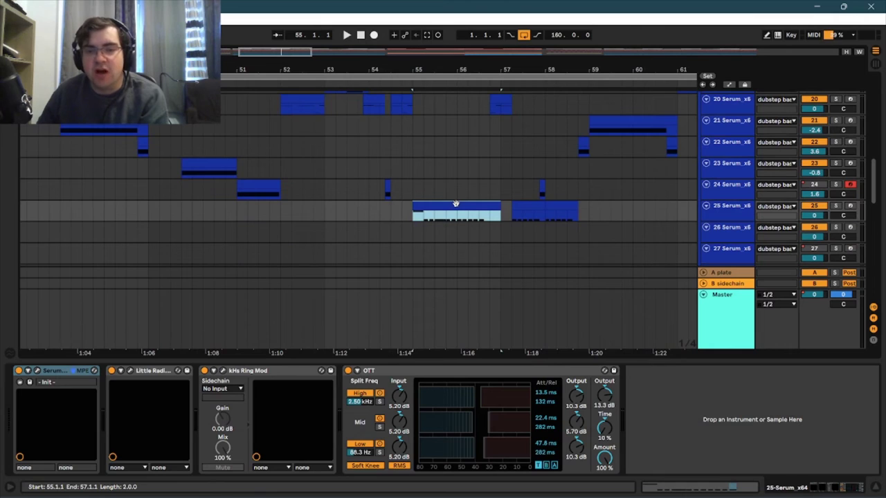
left_click(730, 214)
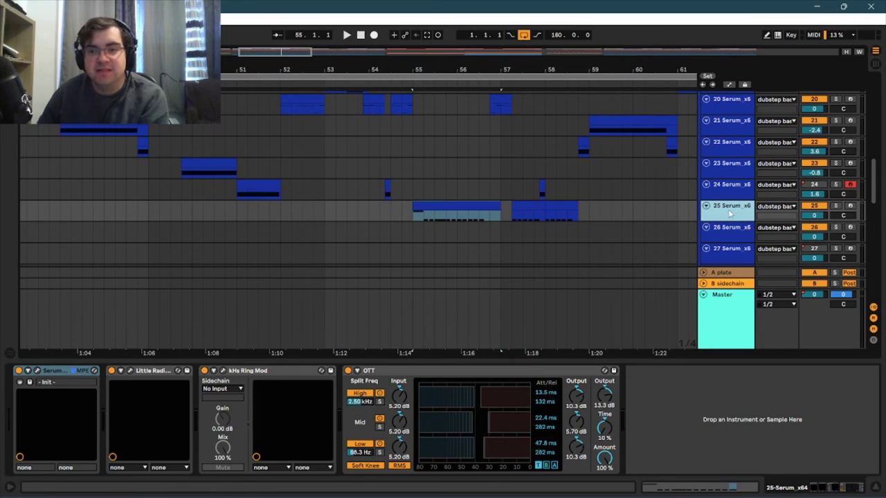
left_click(850, 206)
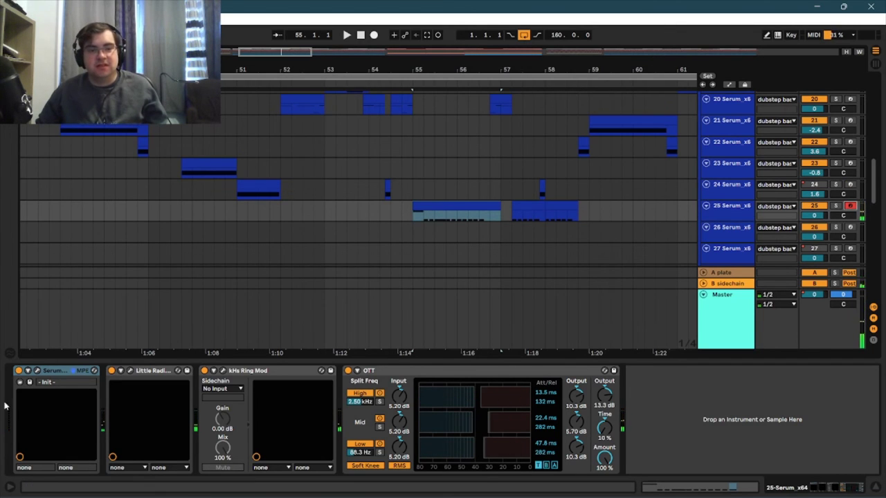
- Open track 25's Serum patch, examine its effects rack and oscillators, and close it
left_click(38, 371)
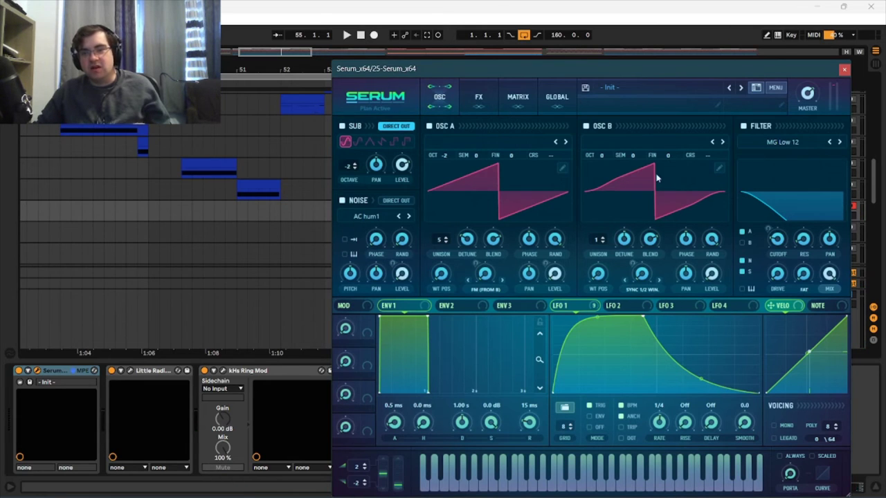
left_click(480, 97)
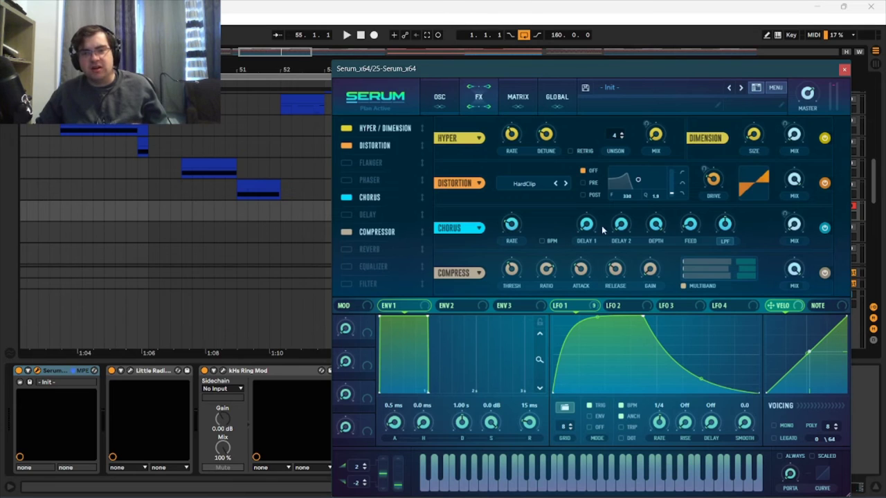
left_click(442, 100)
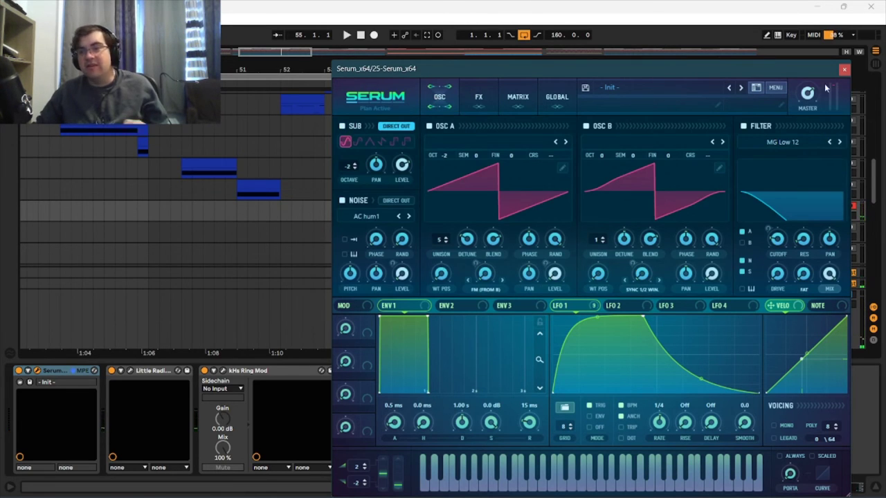
left_click(844, 70)
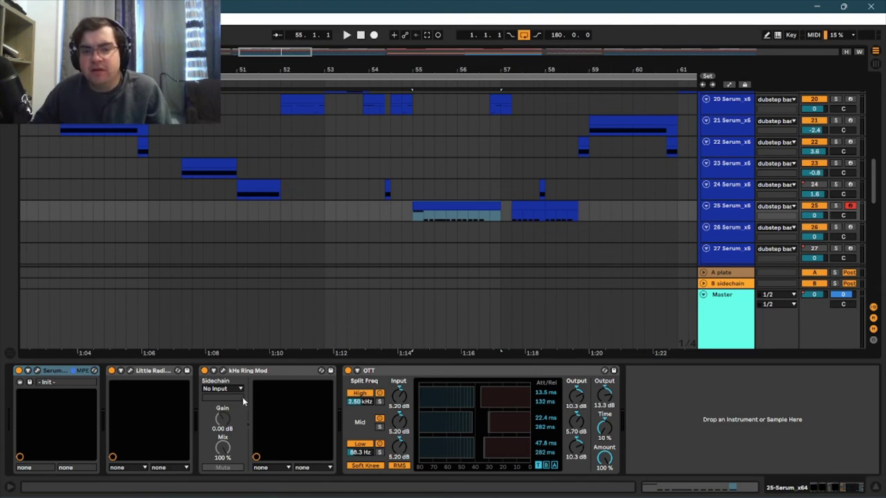
- Show the automation lanes, examine the kHs Ring Mod's Mix automation across track 25's clips, and hide the lanes again
left_click(264, 375)
left_click(730, 85)
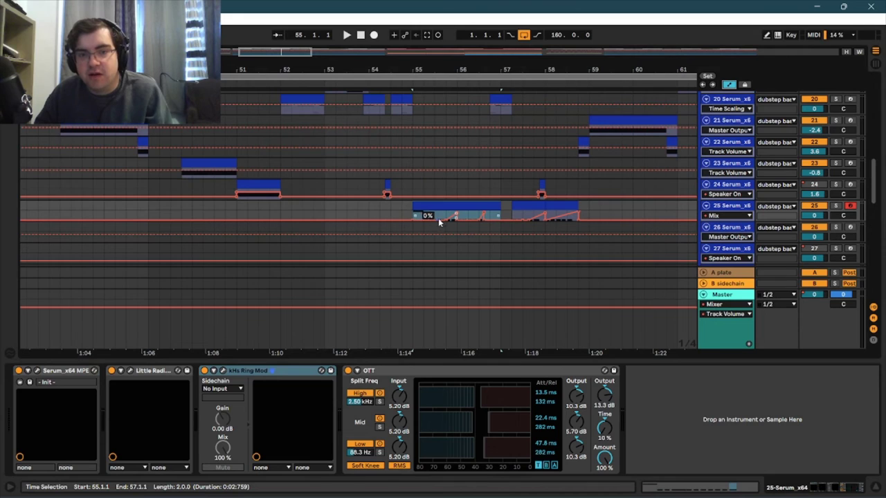
left_click(530, 204)
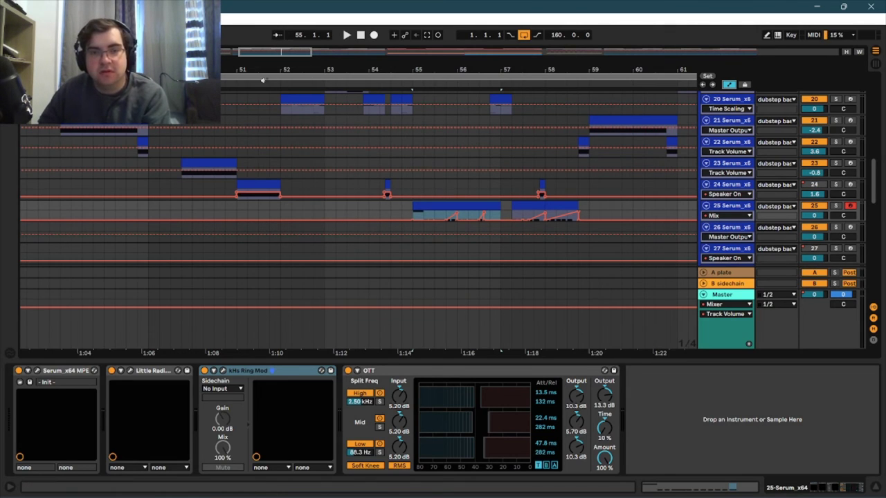
left_click_drag(280, 51, 300, 51)
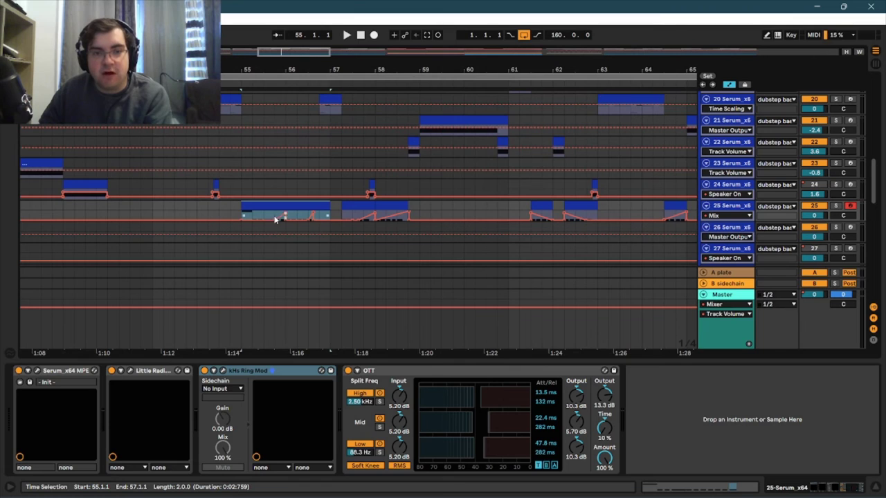
left_click_drag(281, 219, 295, 223)
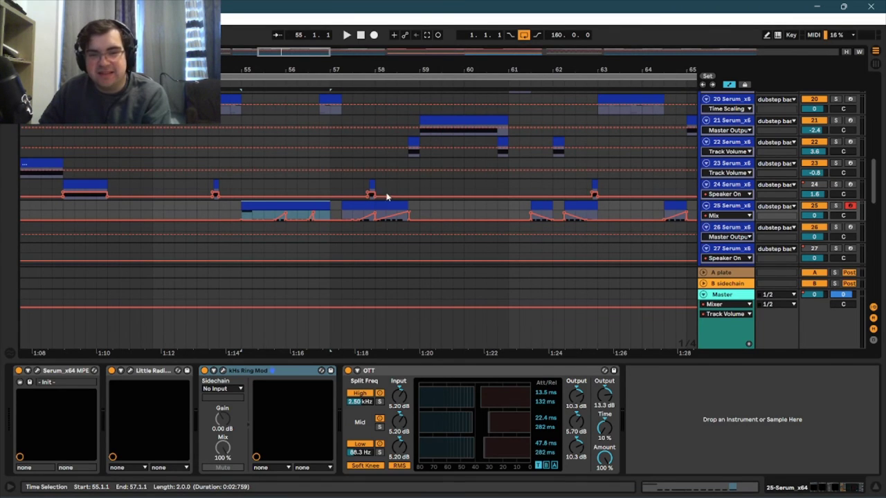
left_click_drag(295, 49, 501, 60)
left_click(730, 86)
- Collapse the Drums, drop kick, percs drop and dubstep basses groups in the arrangement
scroll(487, 182, "up", 3)
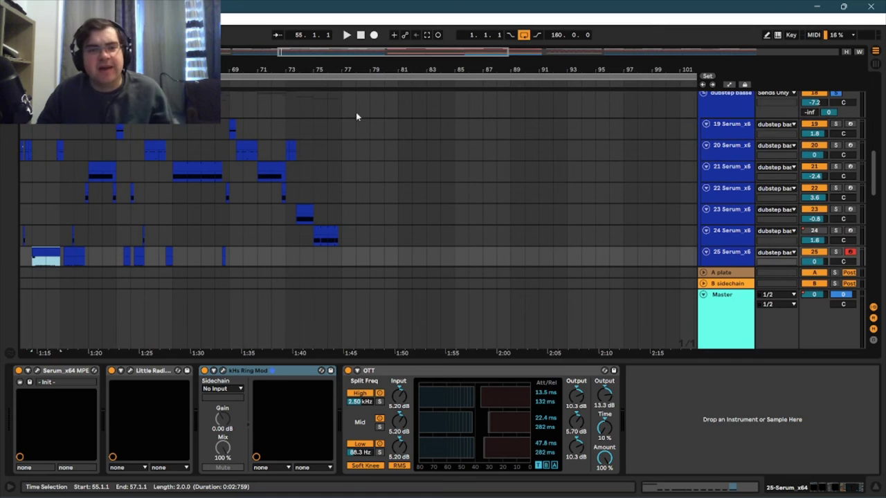
scroll(392, 156, "left", 5)
scroll(432, 191, "right", 6)
scroll(442, 199, "up", 3)
scroll(456, 208, "up", 8)
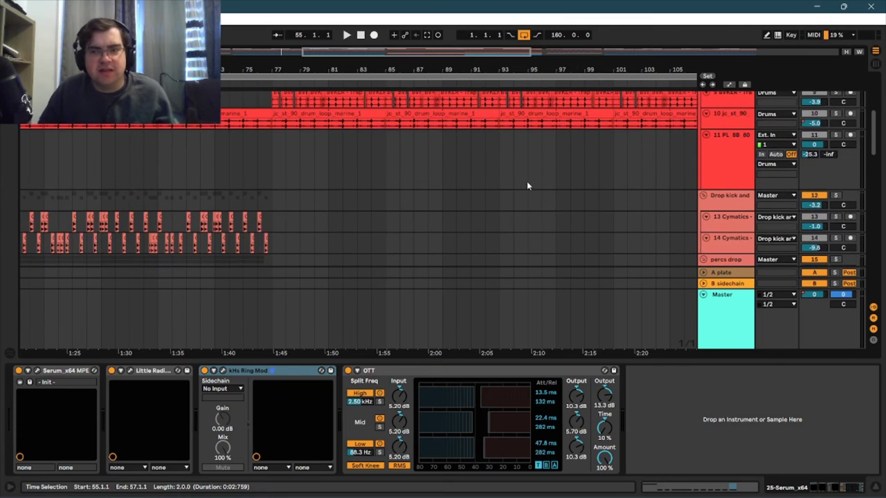
scroll(595, 183, "up", 4)
left_click(705, 121)
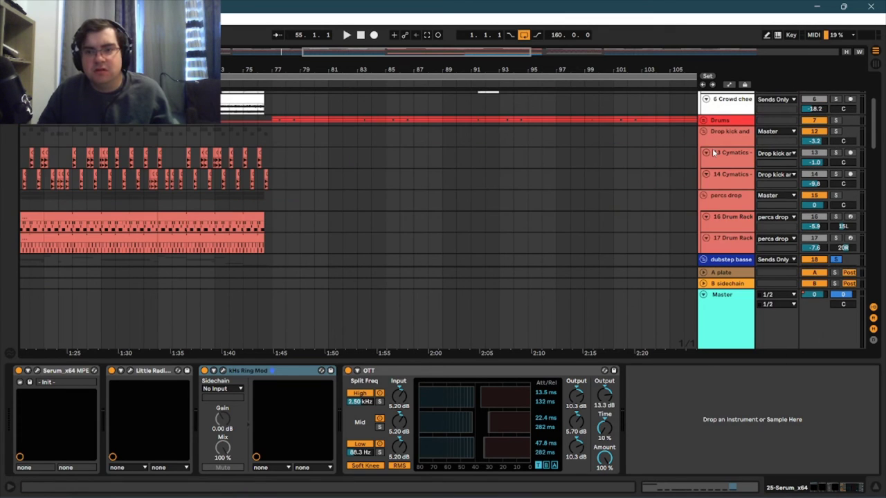
left_click(704, 131)
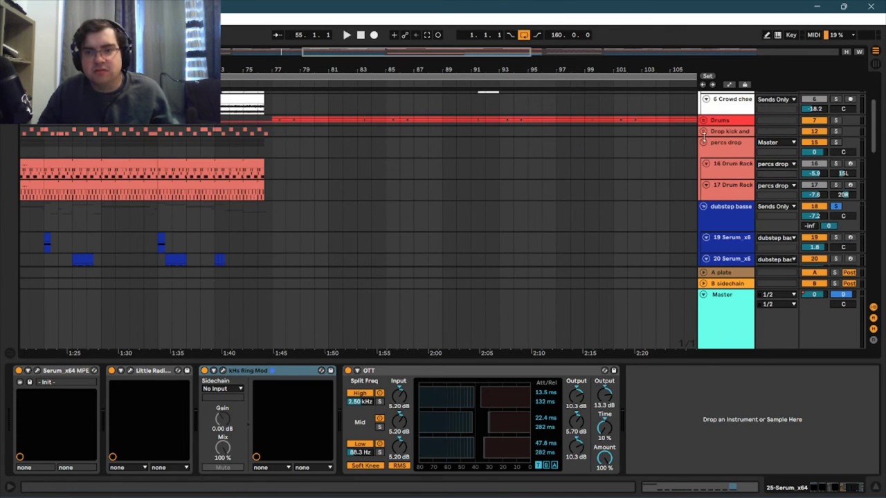
left_click(704, 143)
left_click(703, 154)
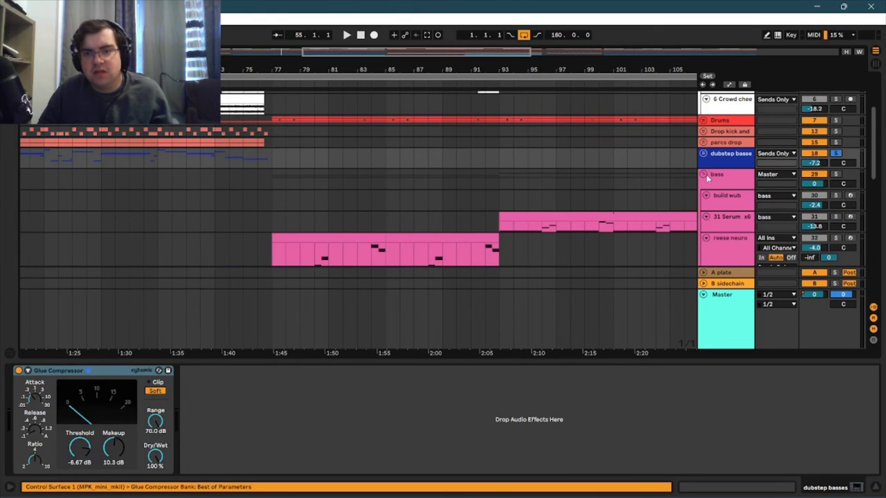
- Collapse the bass, drone pluck, organic chord and 1/2 note groups
left_click(706, 174)
left_click(703, 187)
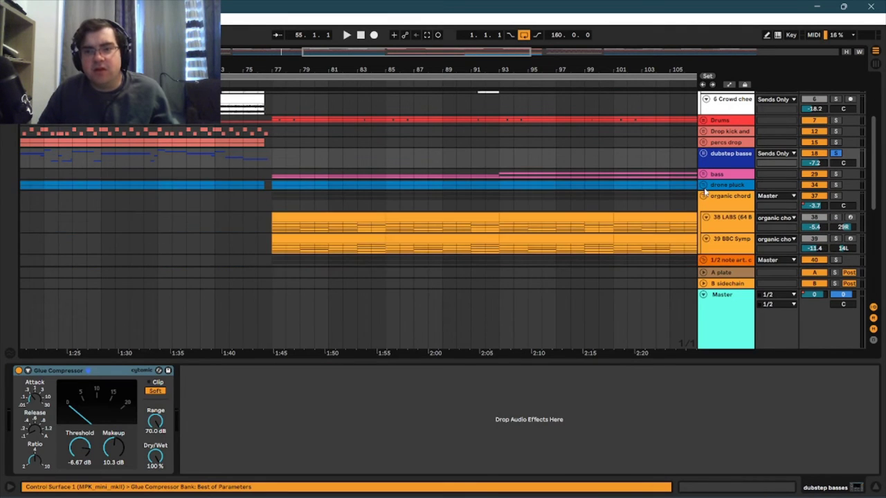
left_click(704, 196)
left_click(704, 207)
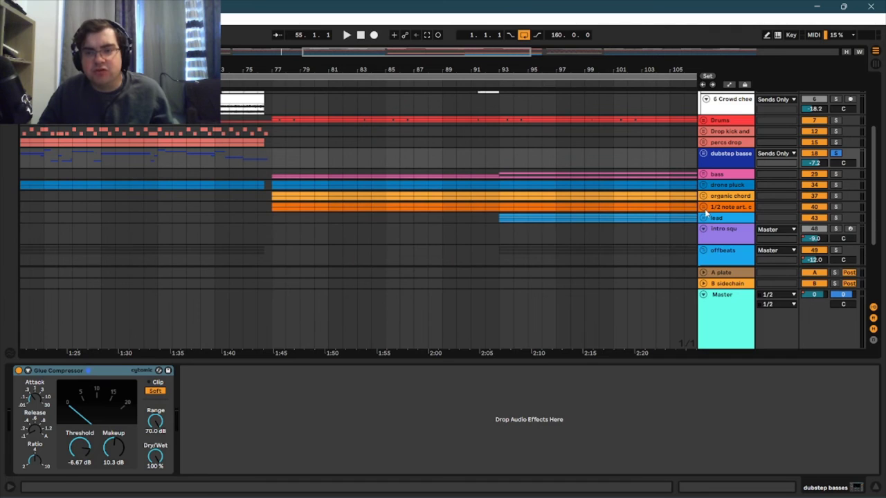
- Collapse the effects group and the offbeats group
scroll(562, 234, "up", 5)
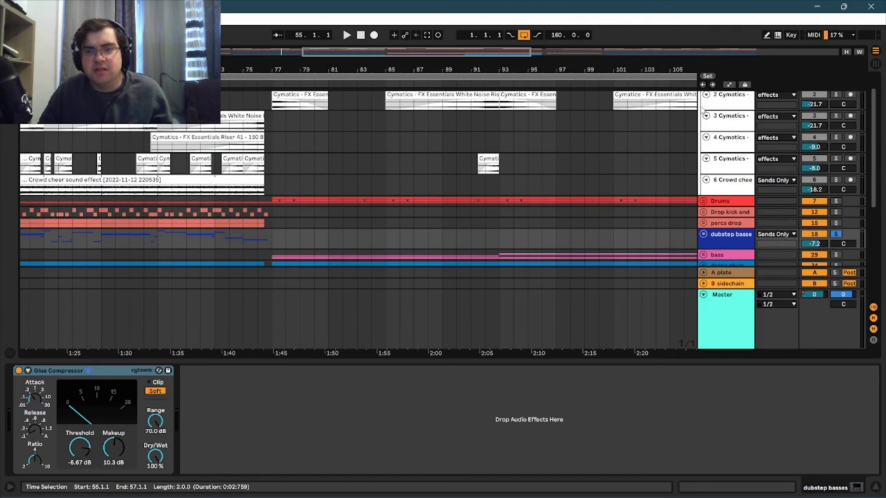
scroll(716, 110, "up", 1)
left_click(703, 96)
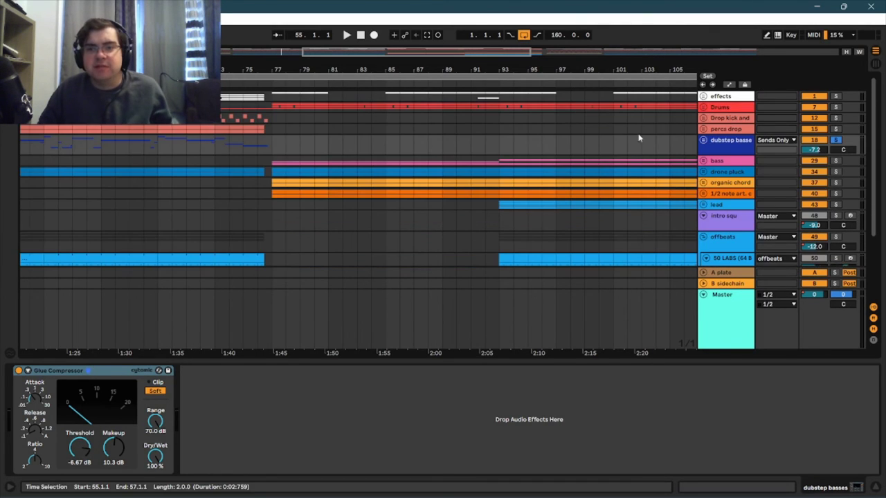
scroll(637, 135, "down", 5)
left_click(707, 170)
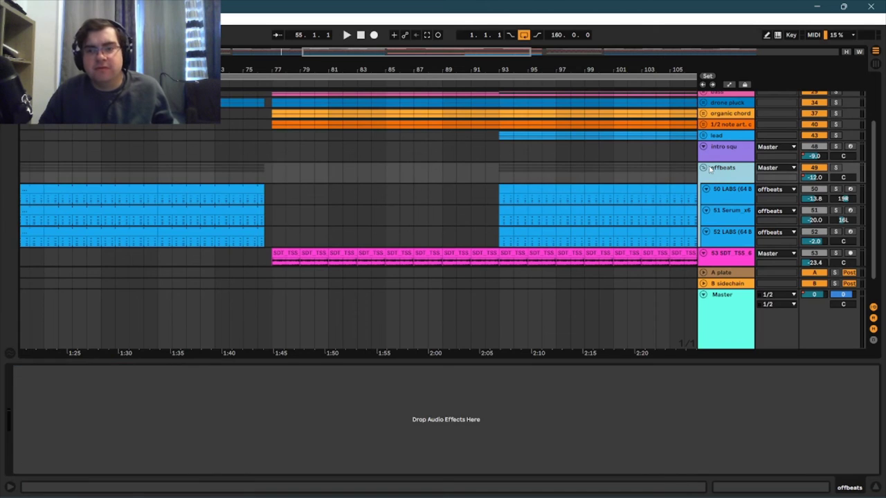
left_click(703, 168)
scroll(604, 213, "up", 2)
scroll(604, 216, "up", 2)
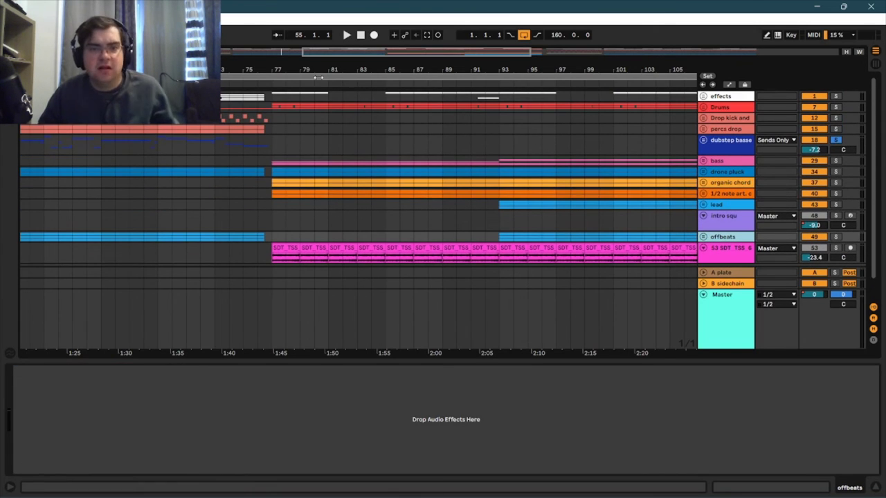
- Inspect the device chain of the SDT_TSS vocals track 53 and the settings of its clip at bar 99
left_click(732, 255)
double_click(732, 255)
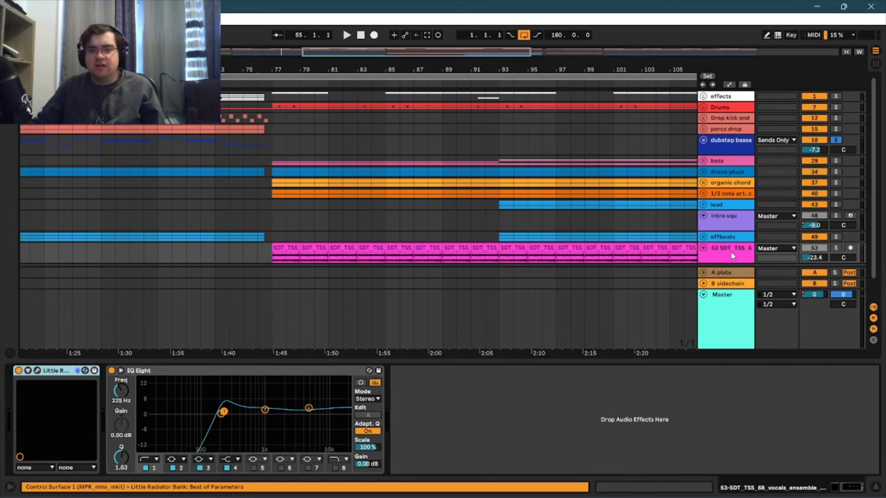
left_click(598, 255)
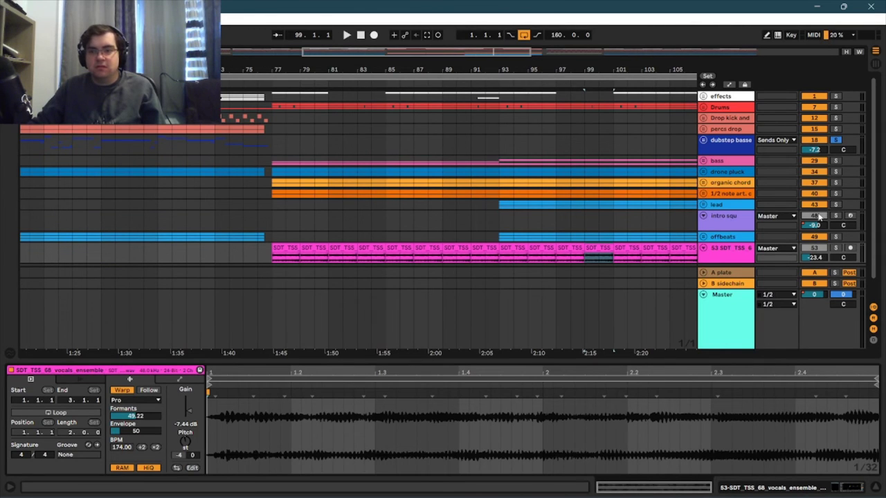
- Solo vocals track 53, listen to it from bar 77, and turn its solo off
left_click(835, 248)
left_click(275, 84)
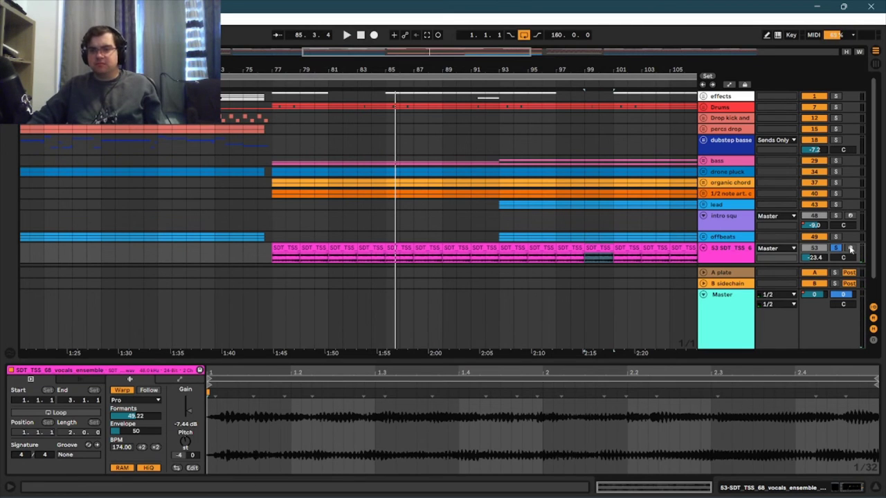
left_click(835, 248)
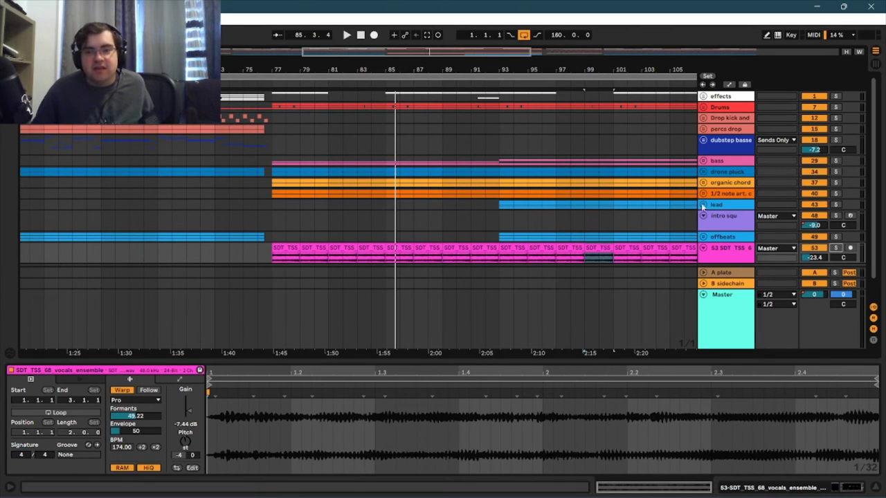
- Expand the bass group, select track 31's Serum clip at bar 93, and arm the track for auditioning
left_click(703, 161)
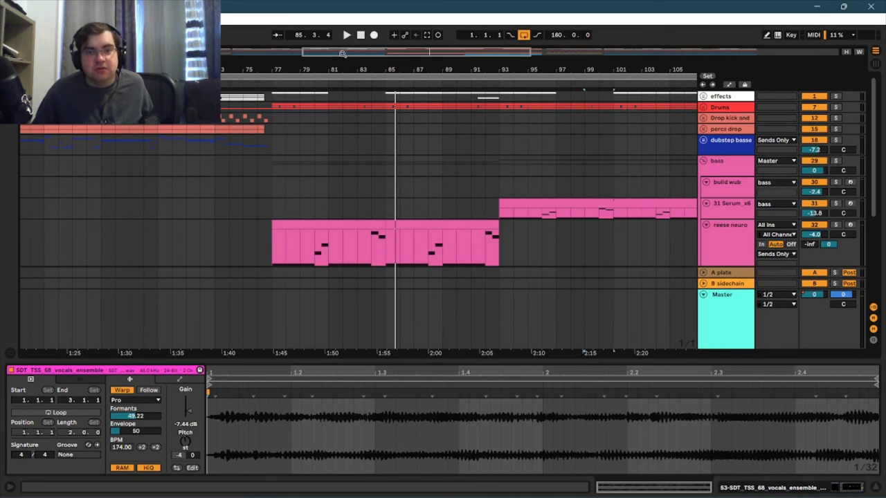
scroll(340, 152, "right", 5)
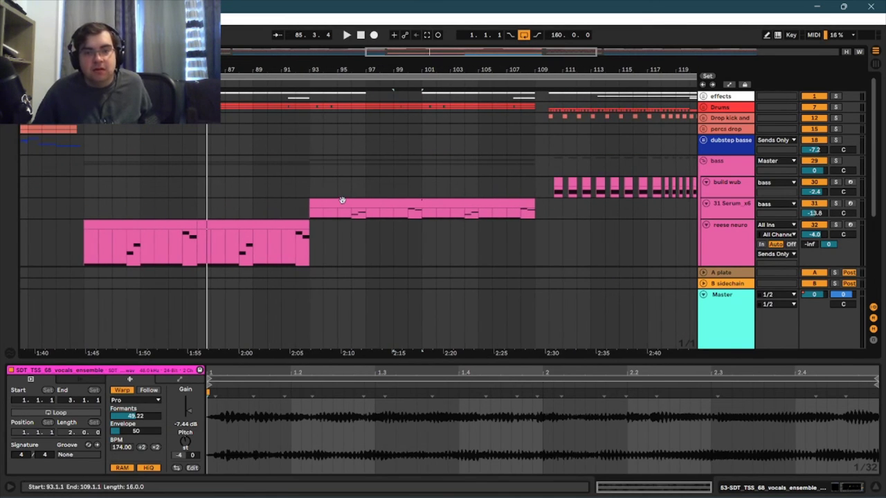
left_click(342, 200)
left_click(850, 203)
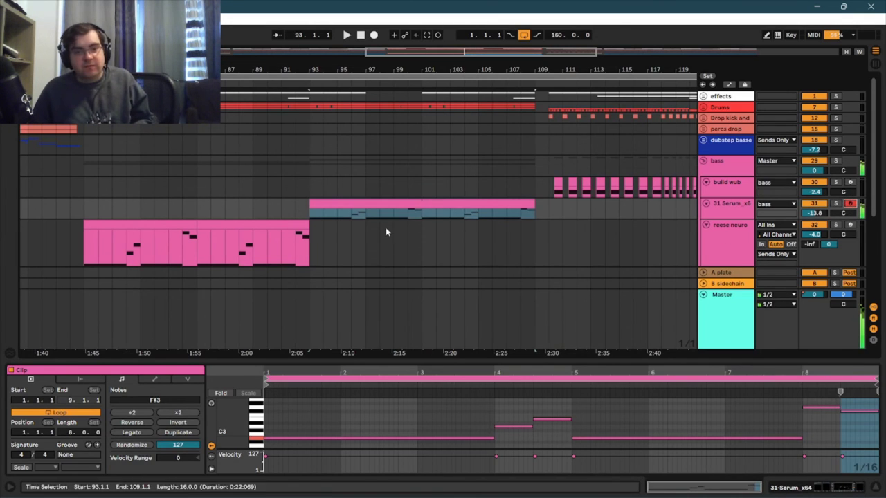
- Inspect track 31's Serum patch, checking its oscillators and effects, and close the plugin window
left_click(745, 206)
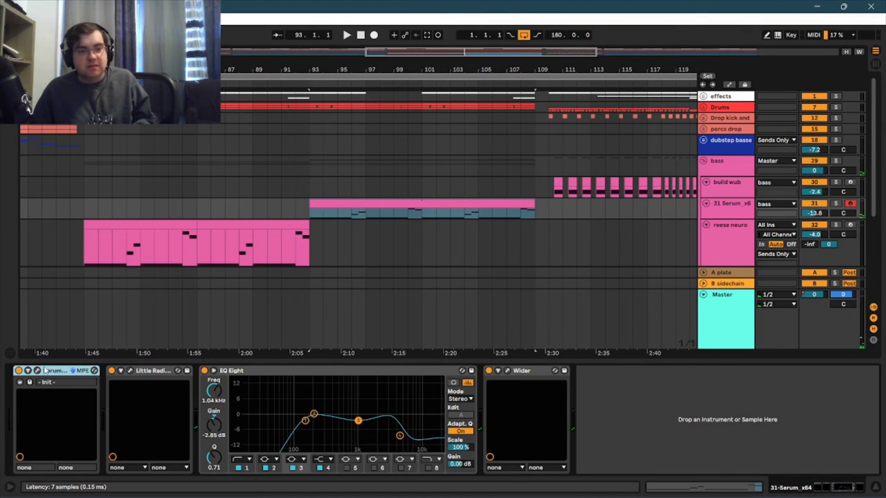
left_click(37, 371)
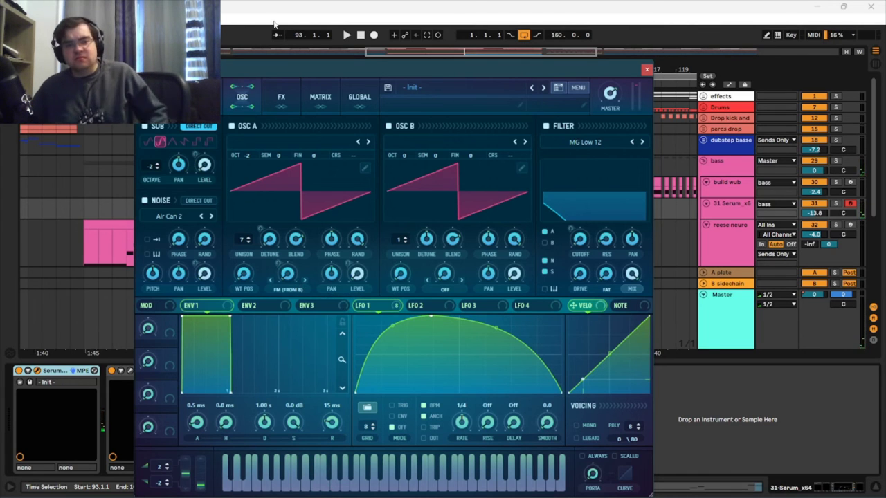
left_click(281, 97)
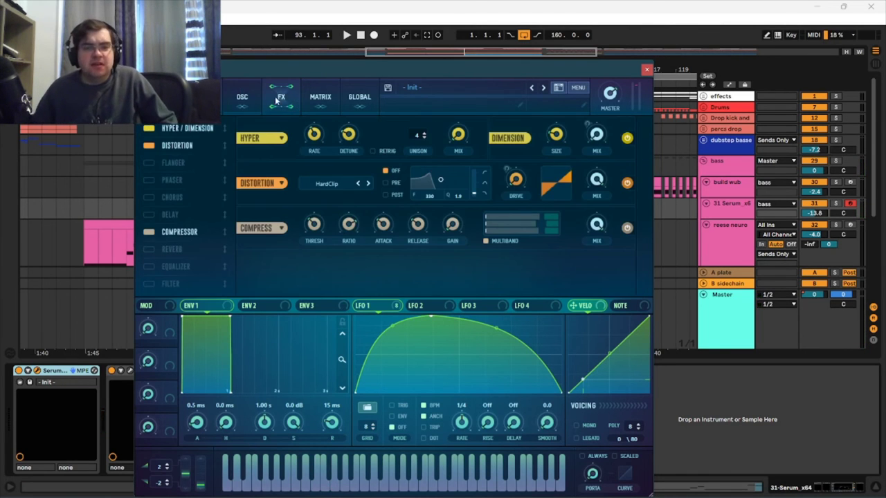
left_click(236, 88)
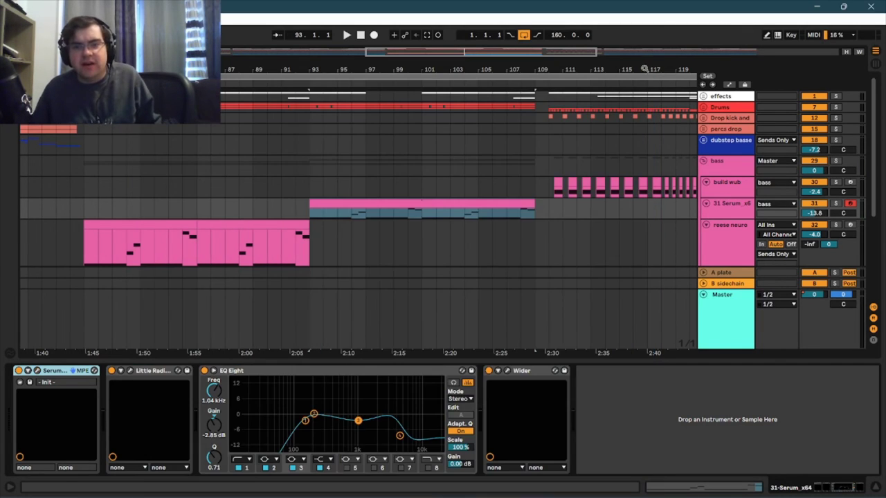
left_click(646, 69)
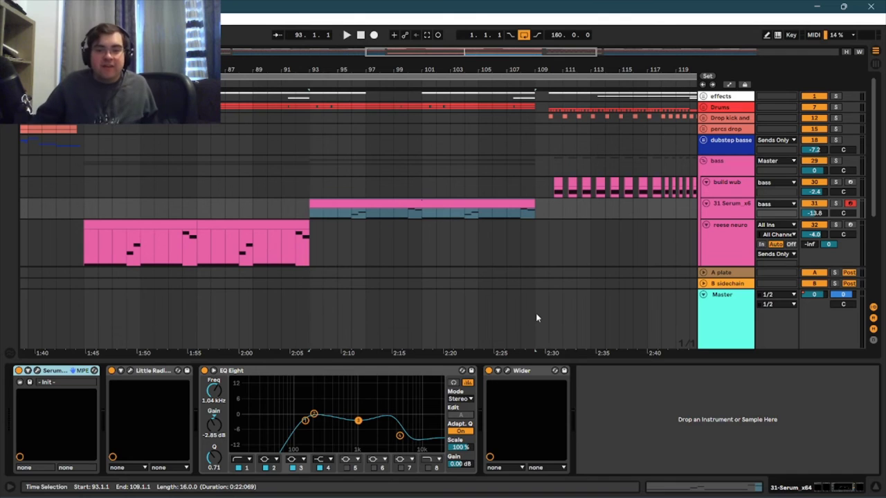
- Review the remaining tracks of the section up to bar 109, the following build-up, and the second drop from bar 121
scroll(626, 221, "down", 3)
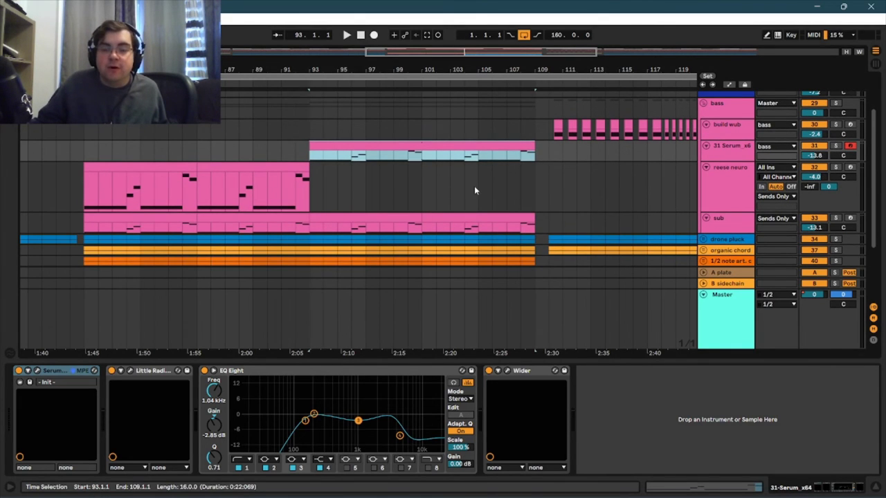
scroll(474, 185, "up", 3)
scroll(490, 151, "down", 3)
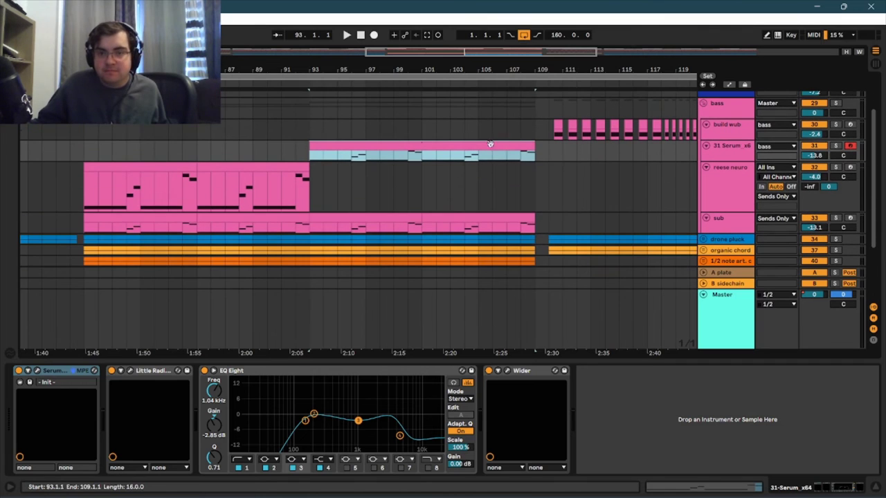
scroll(537, 180, "down", 3)
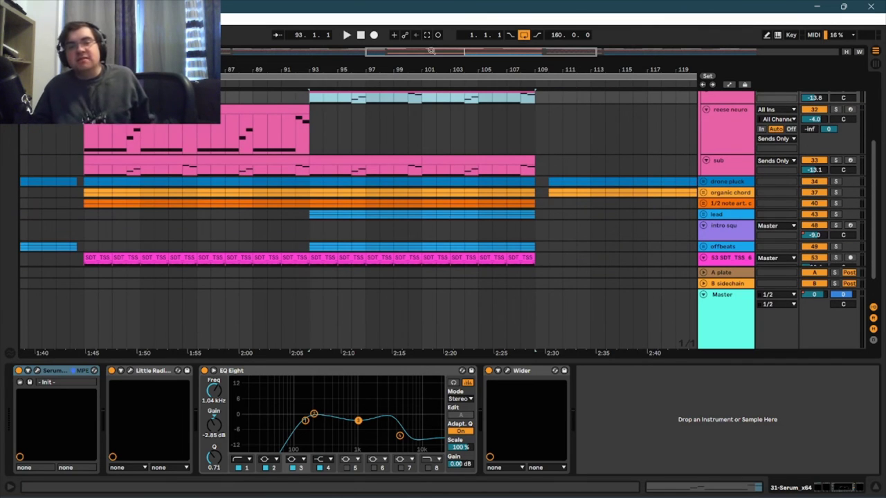
scroll(537, 180, "right", 3)
scroll(480, 111, "up", 5)
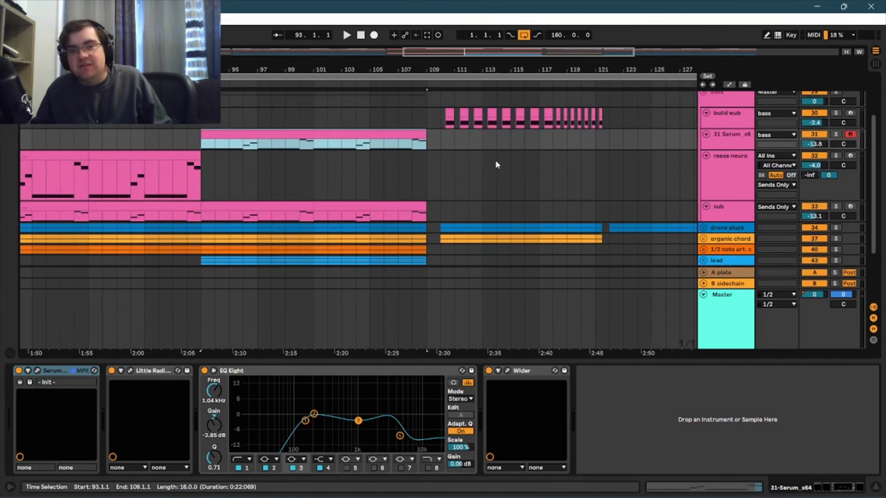
scroll(456, 121, "up", 1)
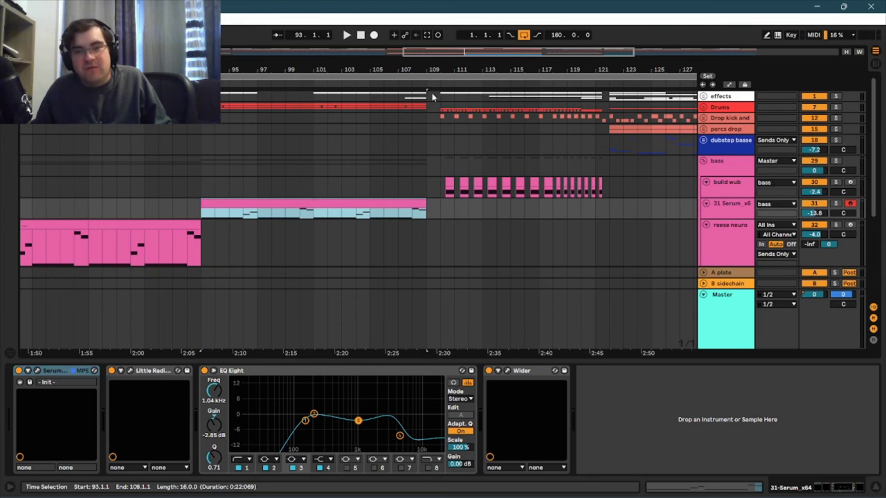
left_click_drag(432, 49, 471, 49)
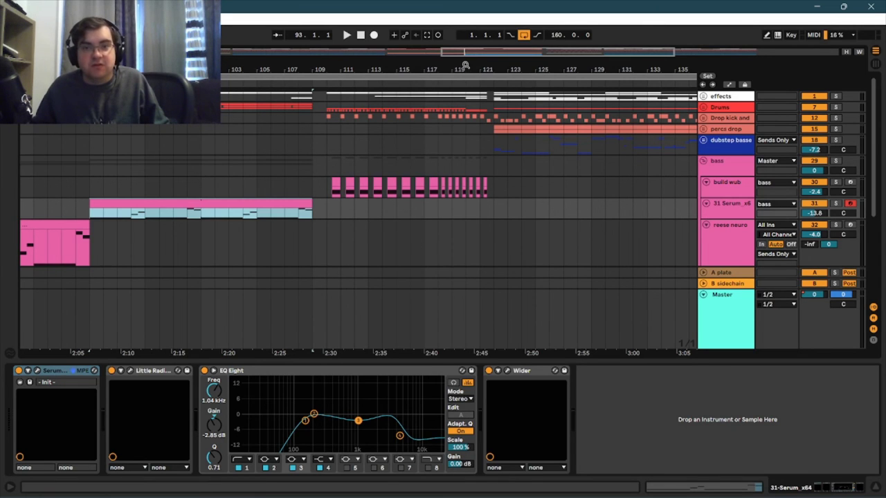
left_click_drag(478, 50, 564, 50)
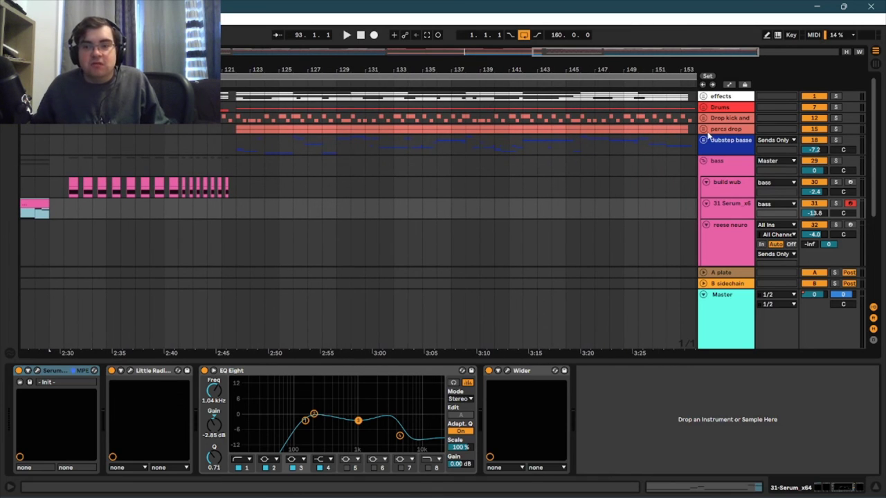
- Expand the dubstep bass group, select track 26's Serum clip at bar 122, and arm the track for auditioning
left_click(703, 139)
scroll(675, 145, "down", 3)
scroll(663, 143, "down", 2)
scroll(595, 190, "up", 3)
scroll(585, 195, "down", 5)
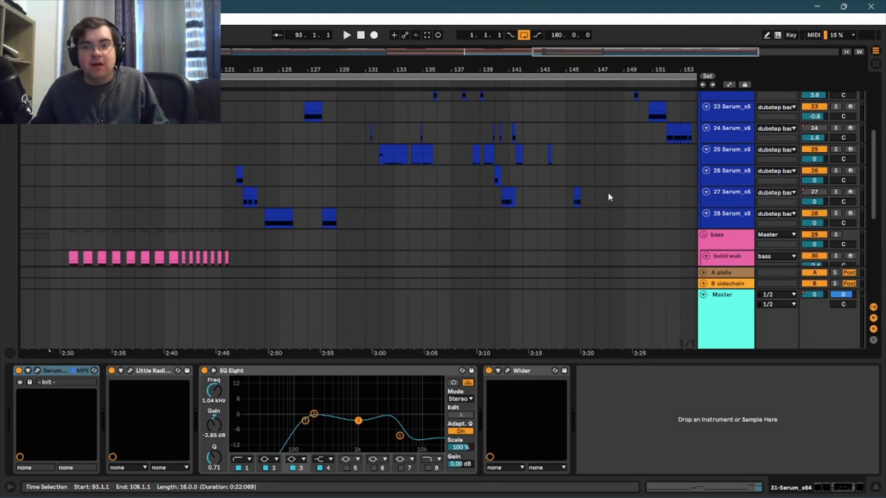
left_click(351, 172)
left_click(240, 173)
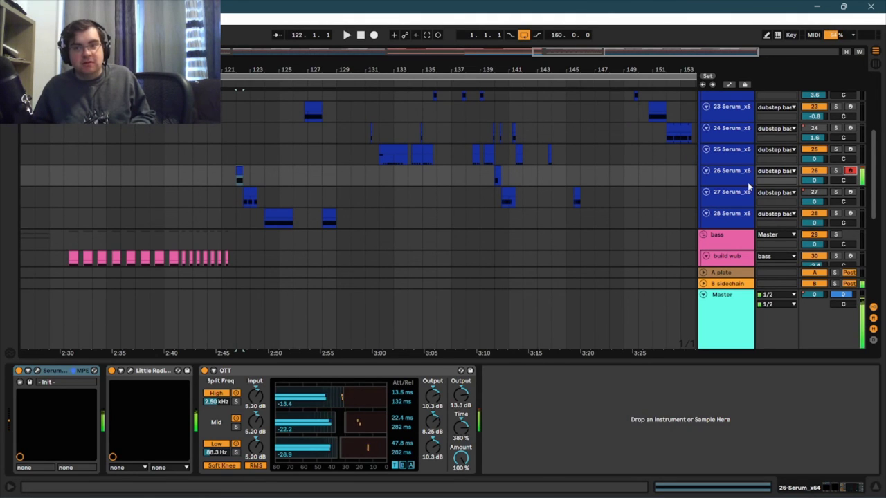
- Examine the oscillators and effects of track 26's Serum patch, and close its window
left_click(37, 372)
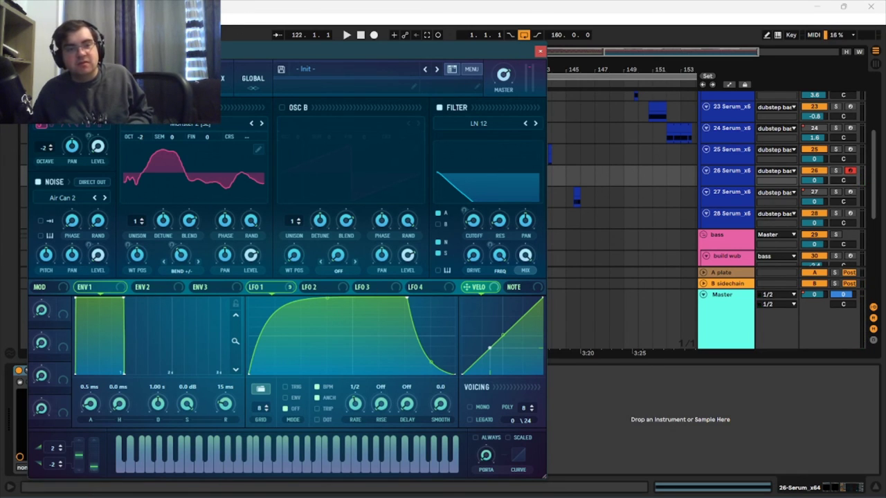
left_click(173, 78)
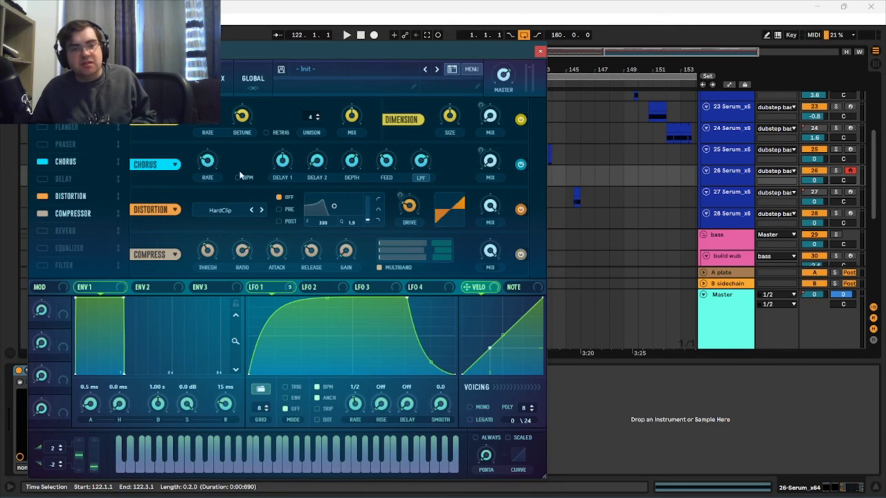
left_click(540, 52)
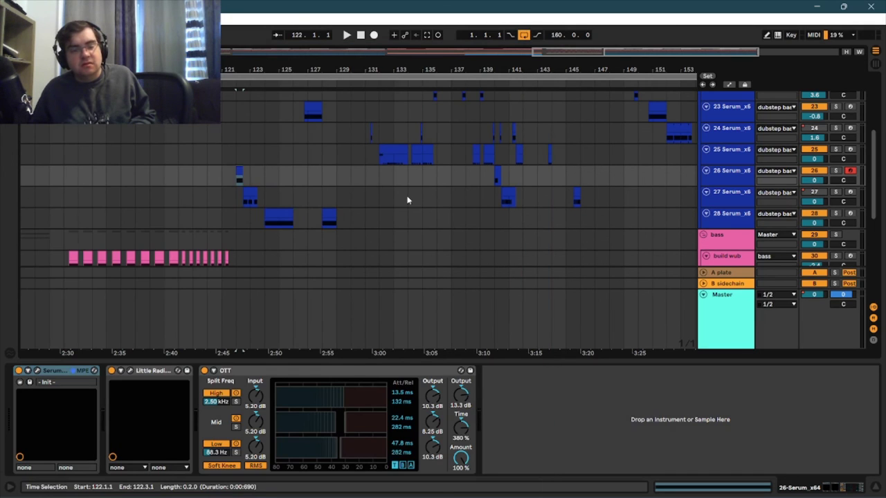
- Open track 27's Serum patch, arm and solo the track to audition the sound, and close the plugin window
left_click(735, 193)
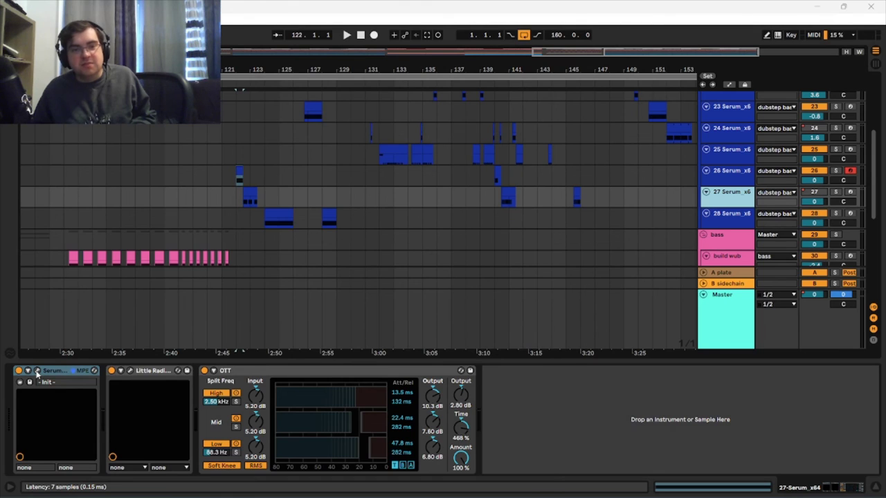
left_click(37, 371)
left_click(851, 192)
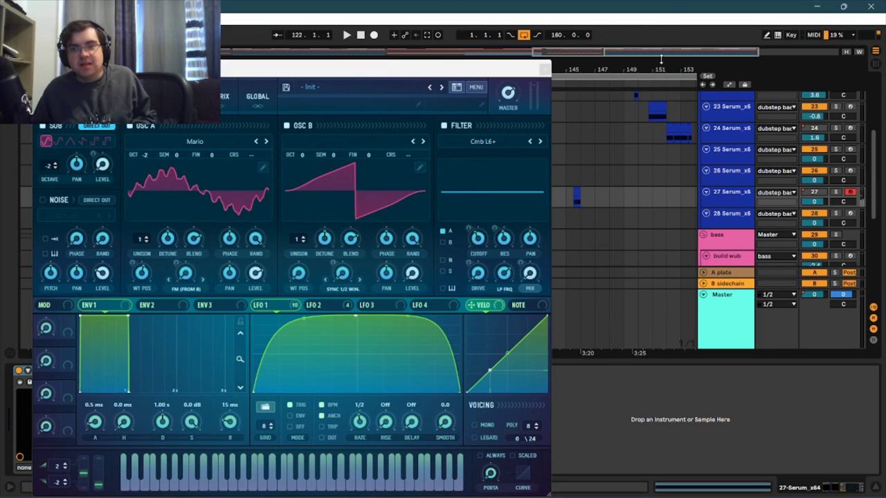
left_click(839, 196)
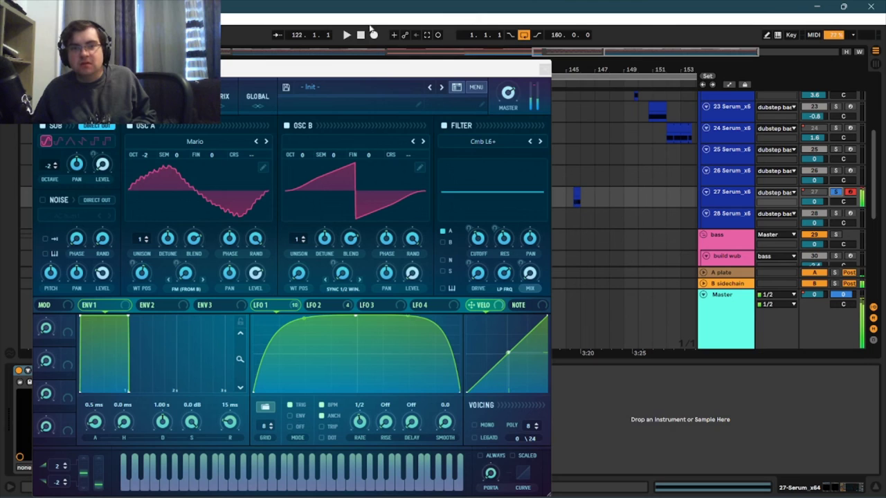
left_click(359, 36)
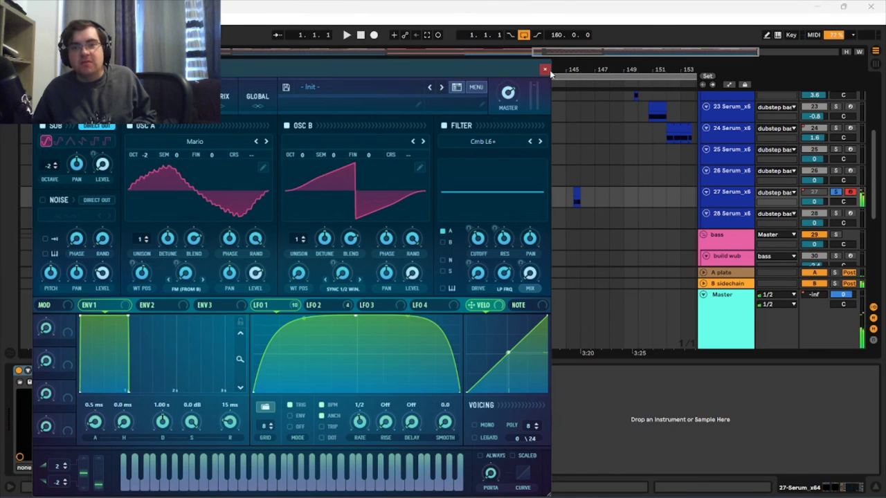
left_click(544, 70)
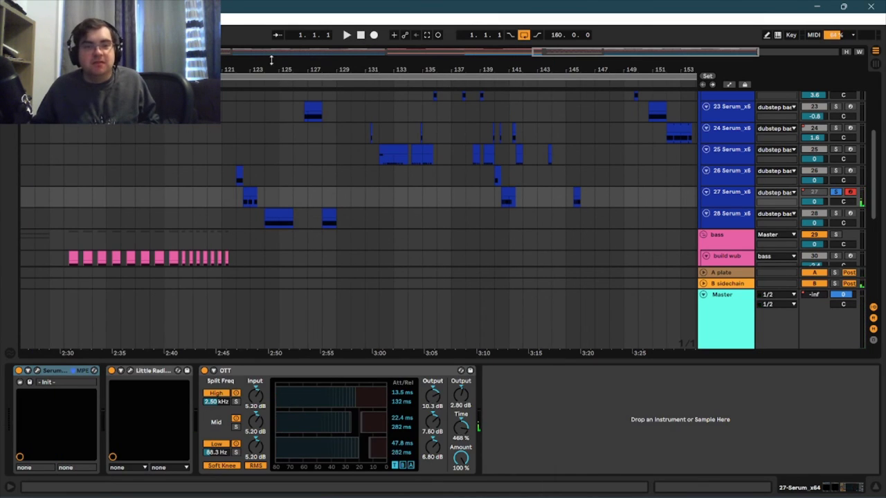
- Listen to soloed track 27 around bars 122 to 124, restarting from earlier positions to hear its clip, and stop playback
left_click(270, 82)
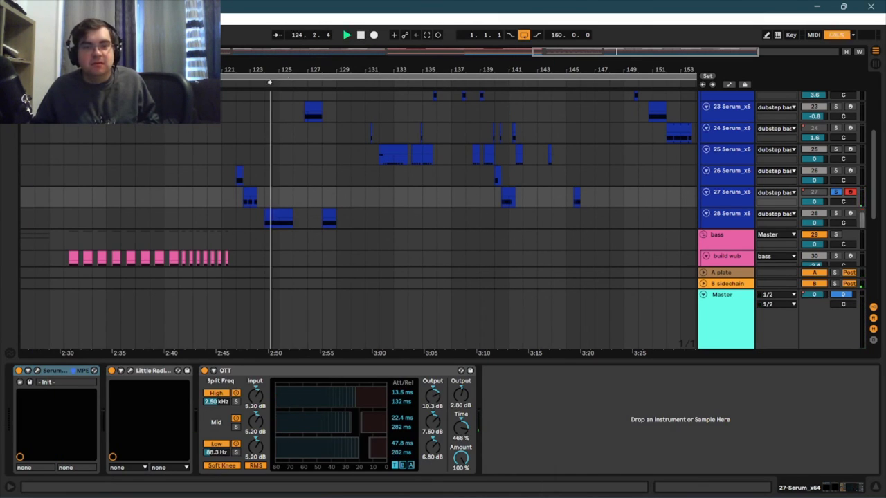
left_click(360, 35)
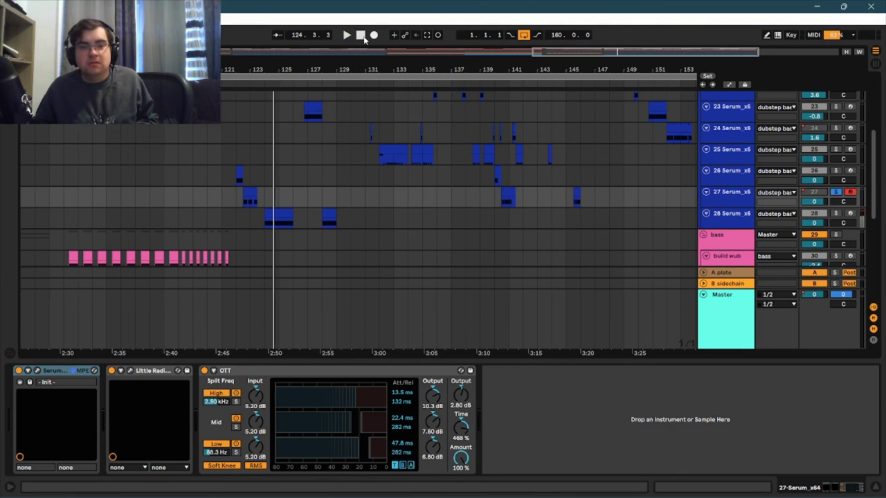
left_click(255, 84)
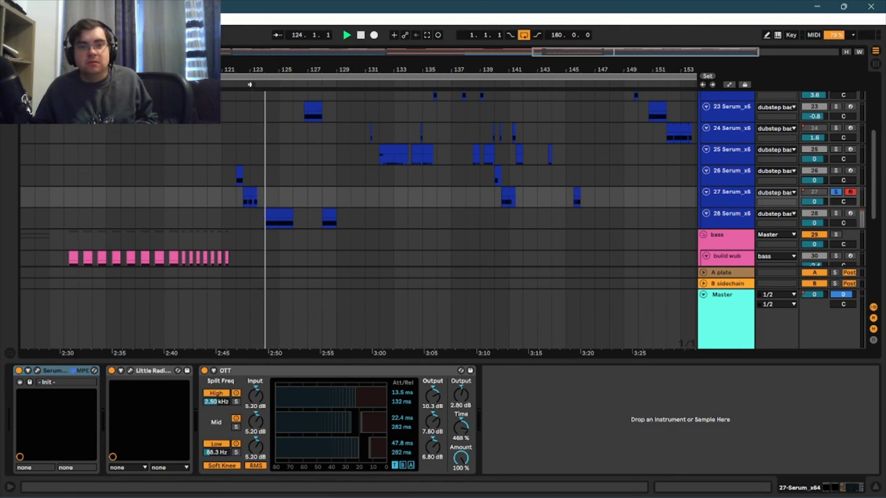
left_click(250, 84)
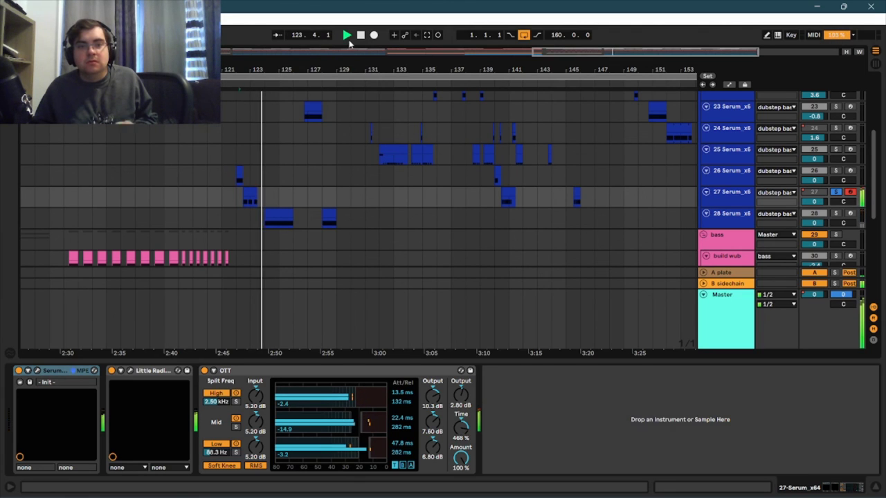
left_click(359, 36)
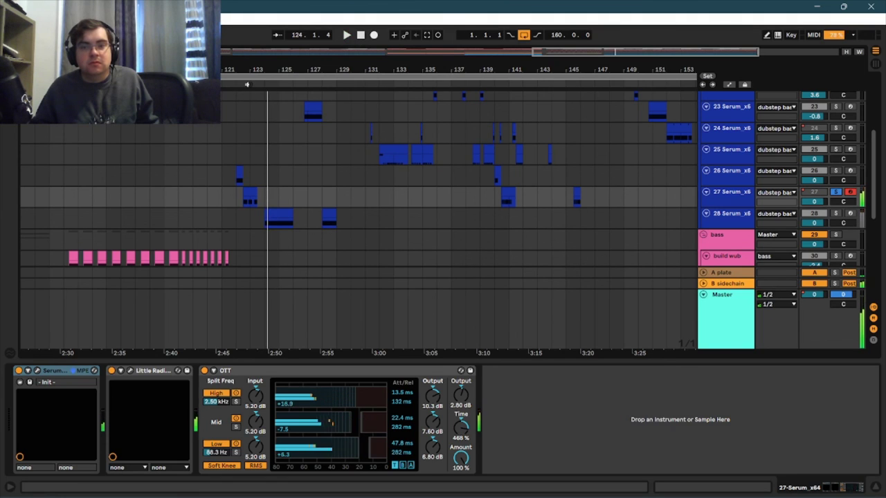
left_click(249, 84)
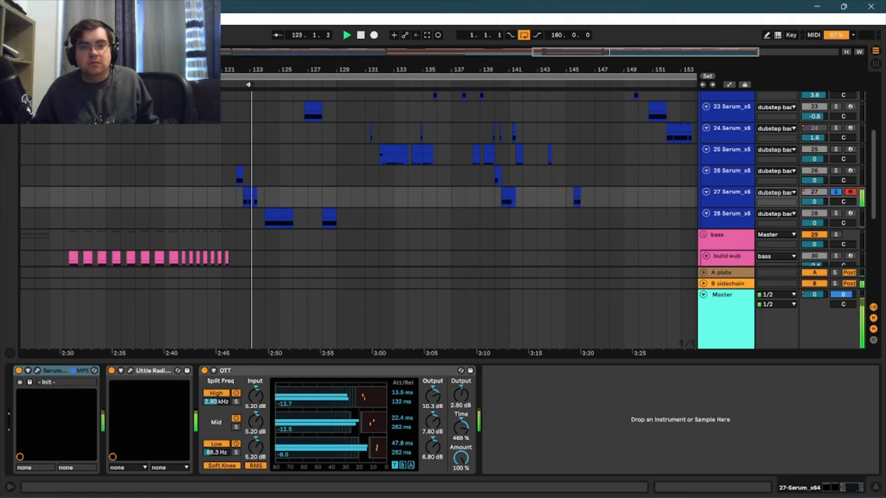
left_click(361, 36)
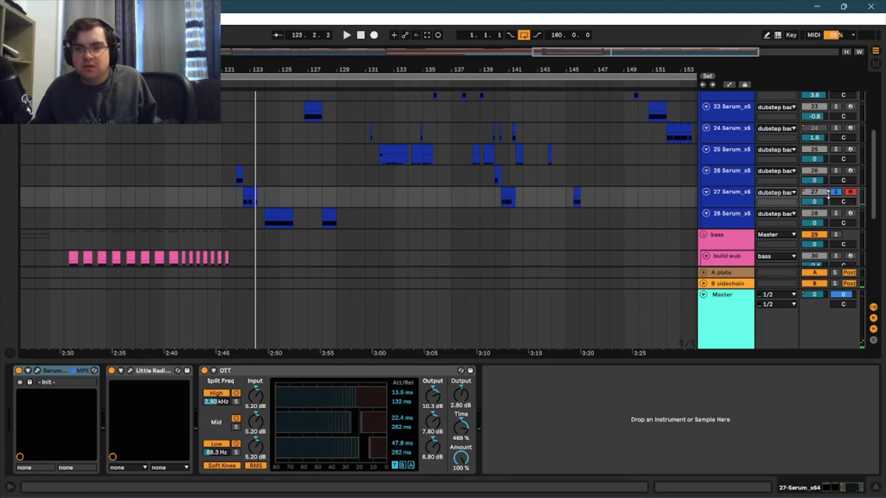
- Reopen track 27's Serum patch, examine its oscillators and effects chain with the whole window in view, and close it
left_click(38, 372)
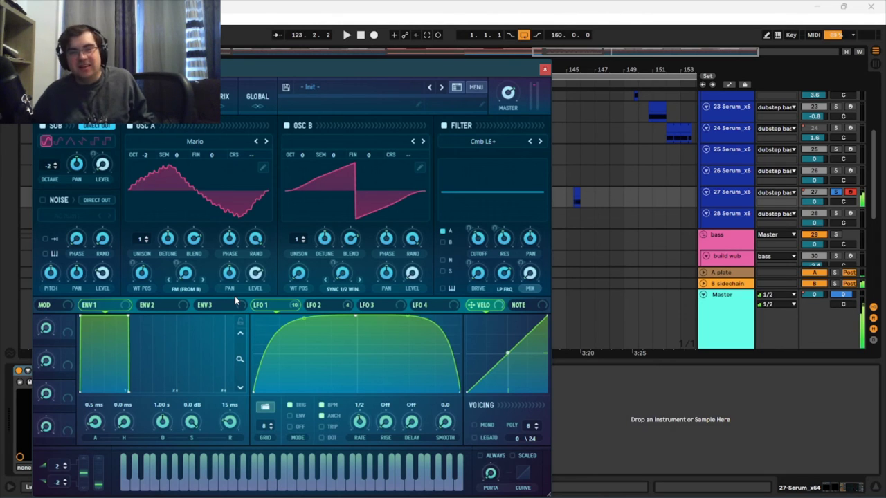
left_click(360, 35)
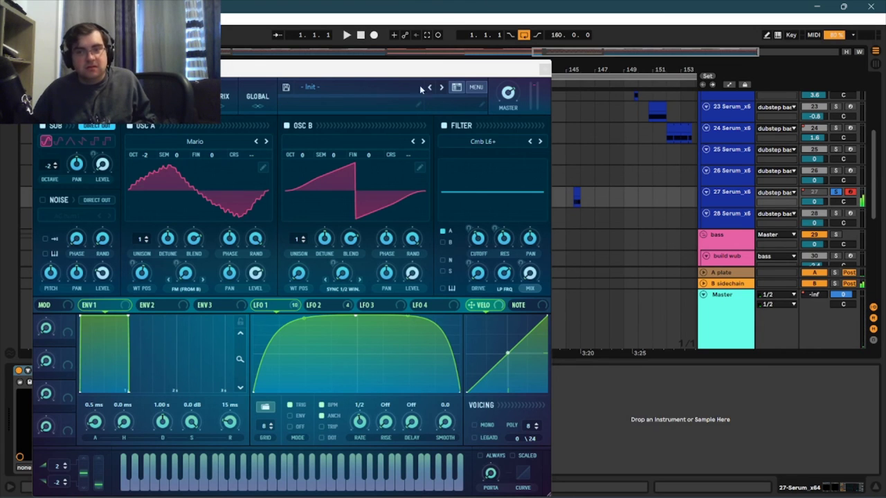
left_click_drag(463, 62, 574, 228)
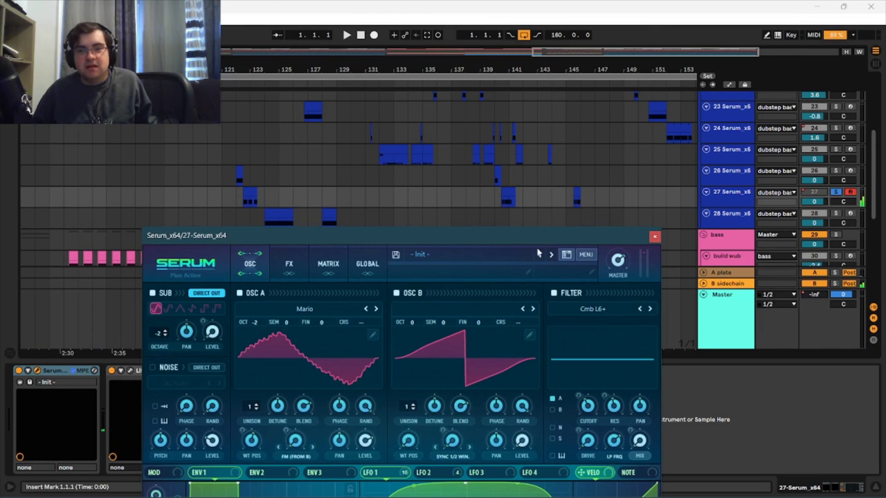
left_click_drag(540, 235, 586, 41)
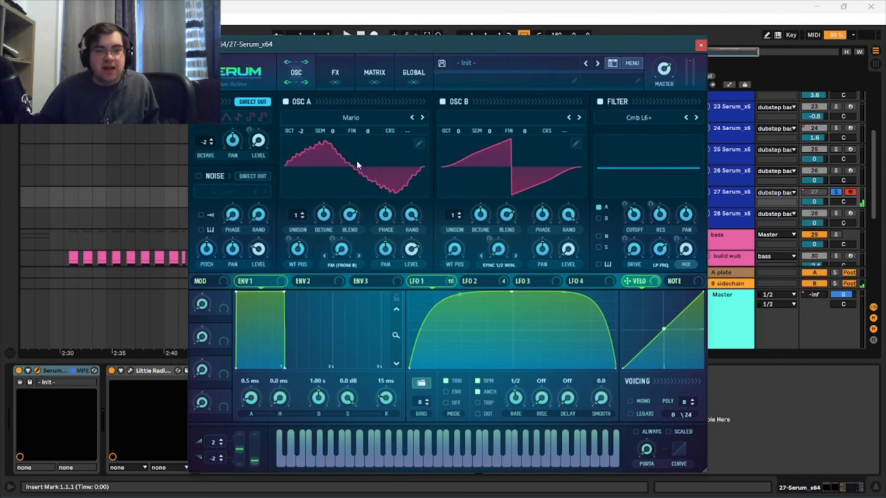
left_click(339, 74)
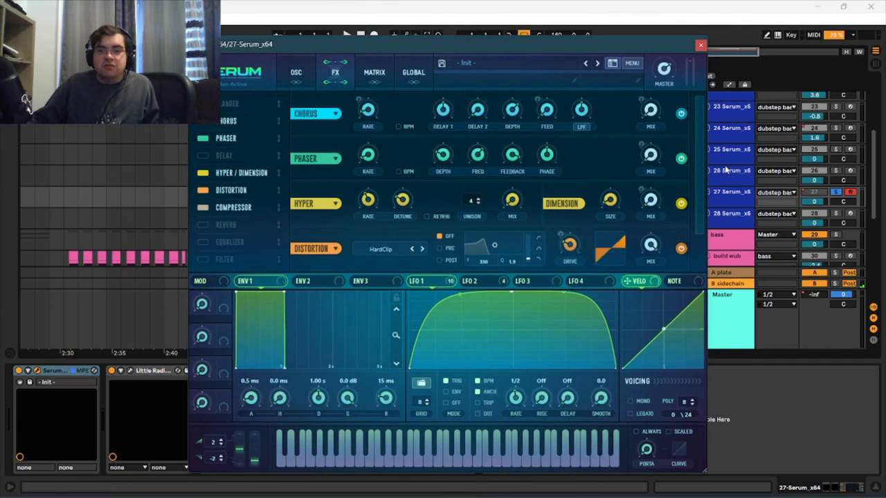
left_click_drag(701, 149, 720, 221)
left_click(719, 220)
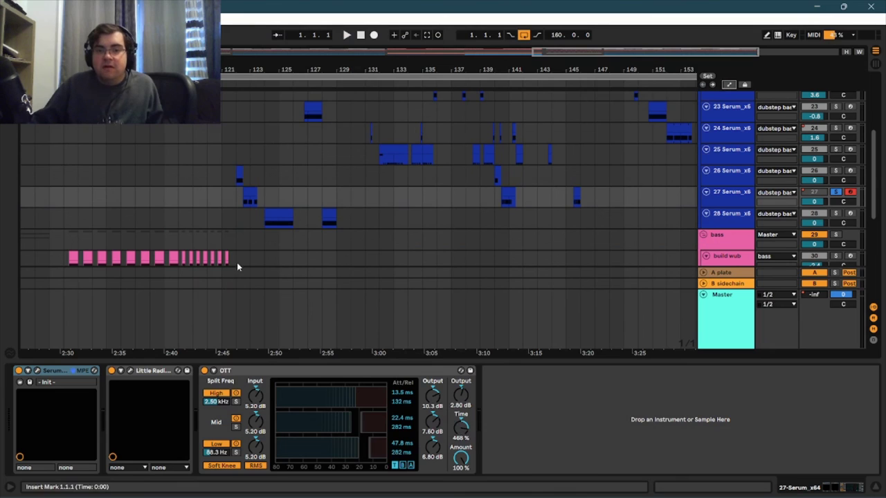
- Select track 28's clip at bar 124, arm and solo the track to audition it, examine its Serum patch, and close the plugin window
left_click(277, 211)
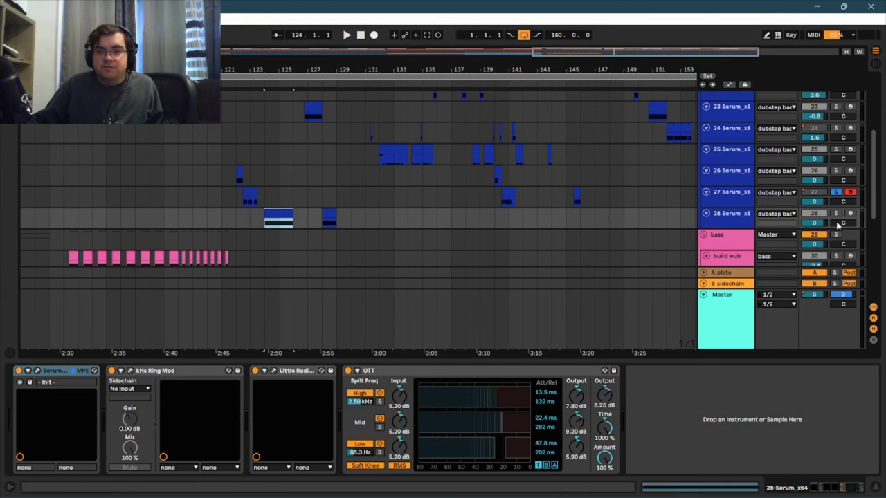
left_click(850, 214)
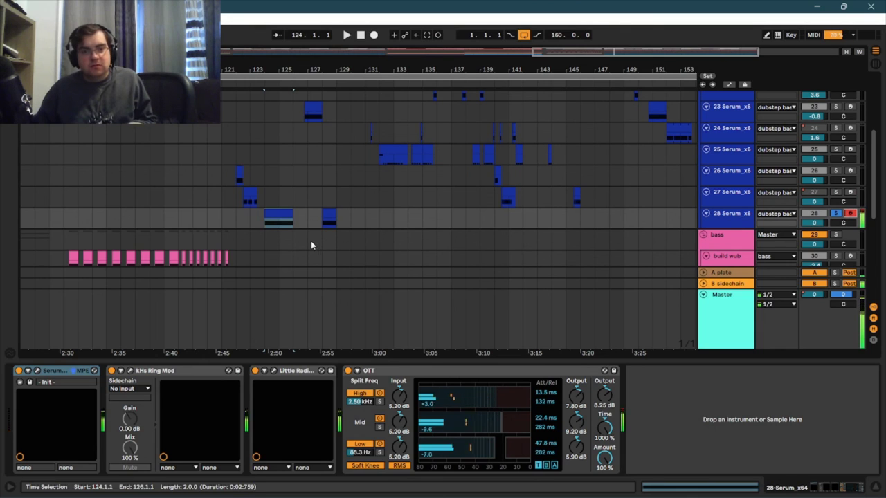
left_click(38, 371)
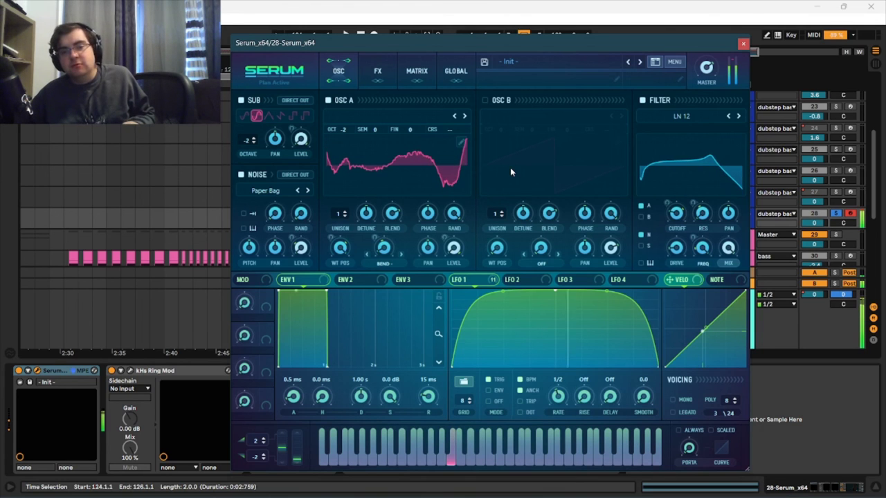
left_click(742, 44)
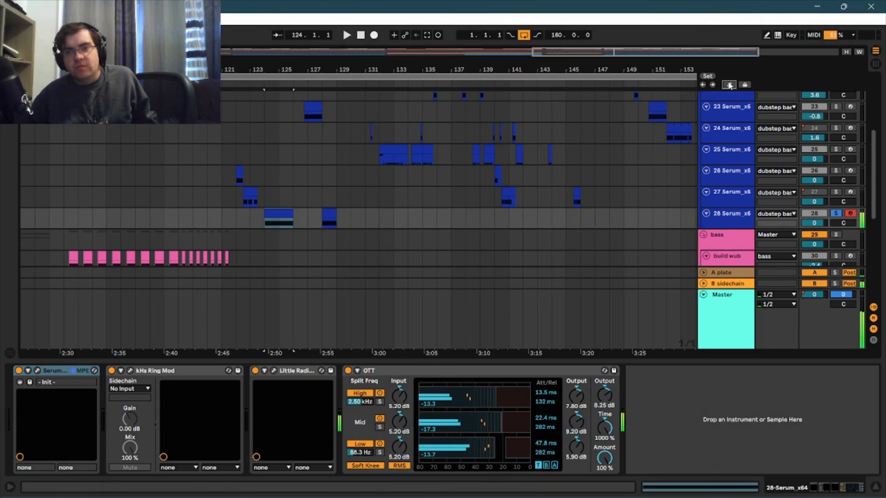
- Show the automation lanes, enlarge track 28, and display its kHs Ring Mod Mix automation
left_click(729, 83)
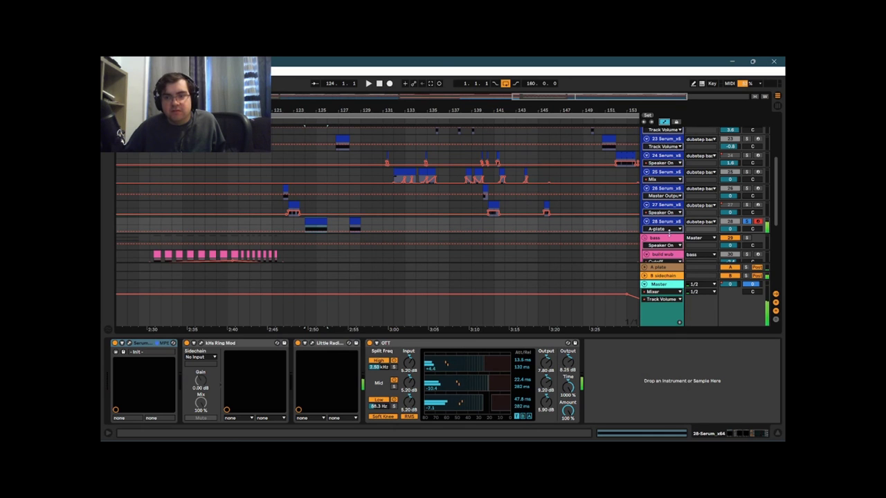
left_click_drag(740, 228, 741, 267)
left_click(672, 229)
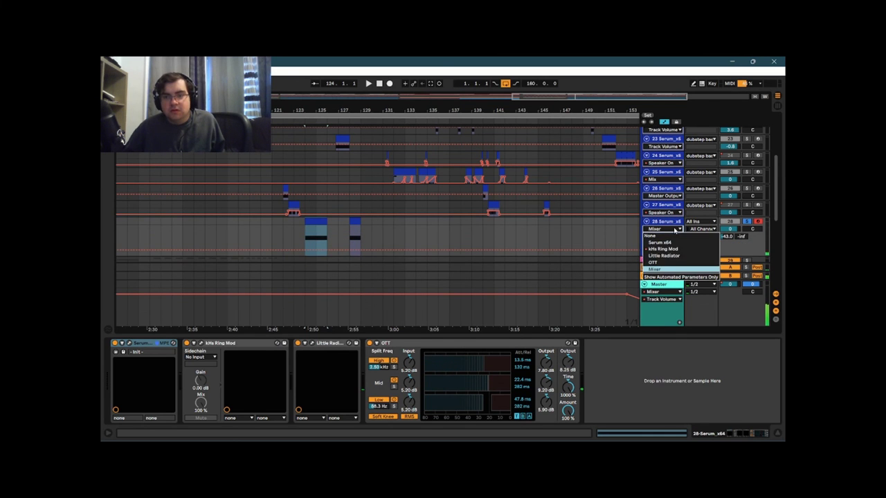
left_click(675, 252)
left_click(307, 246)
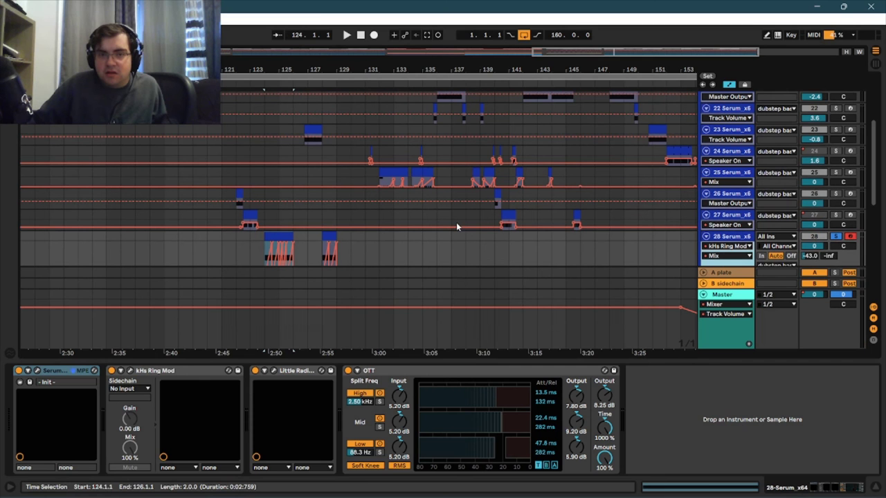
- Look over the dubstep bass tracks' automation toward the end of the arrangement, hide the automation, and turn on height optimization
left_click_drag(549, 50, 593, 50)
scroll(522, 259, "up", 3)
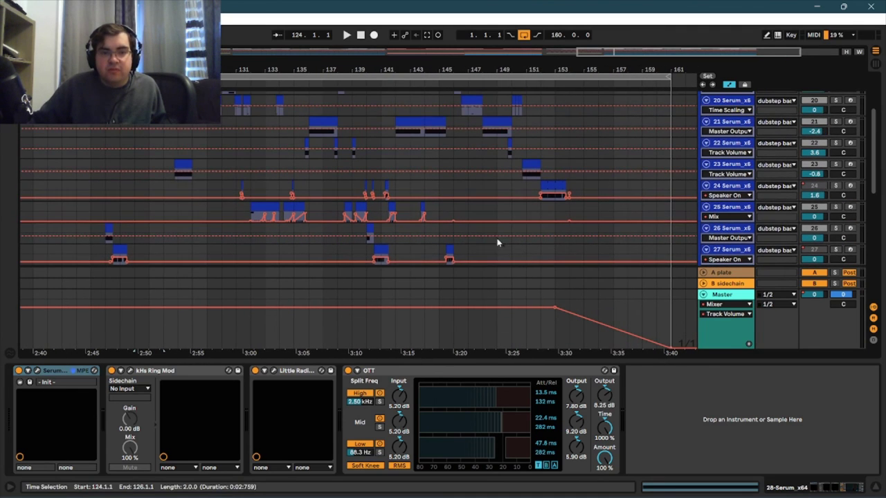
scroll(488, 207, "down", 2)
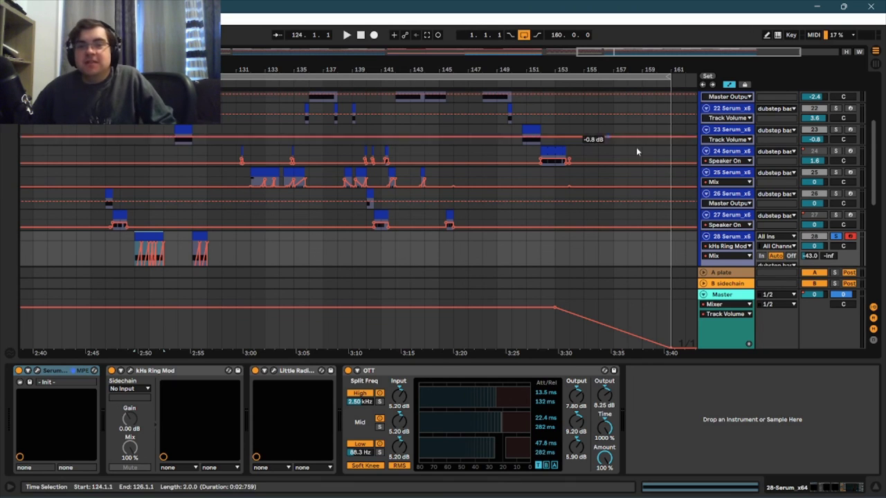
scroll(664, 150, "up", 2)
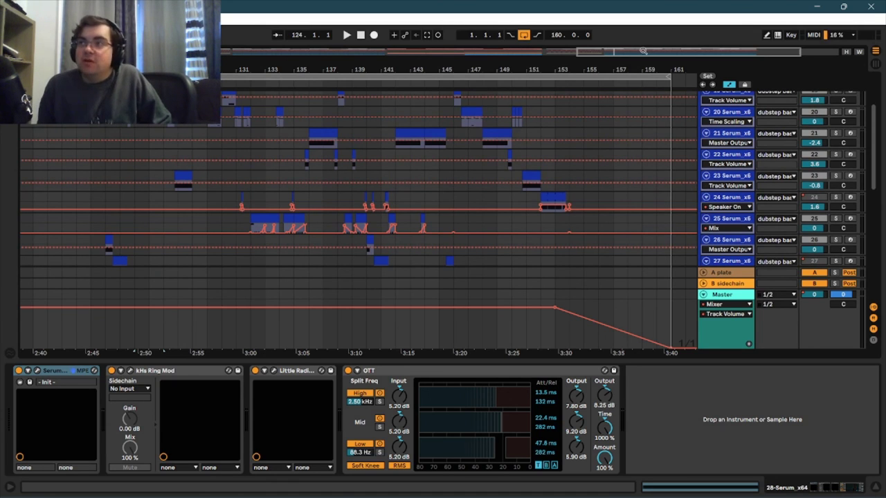
left_click(730, 84)
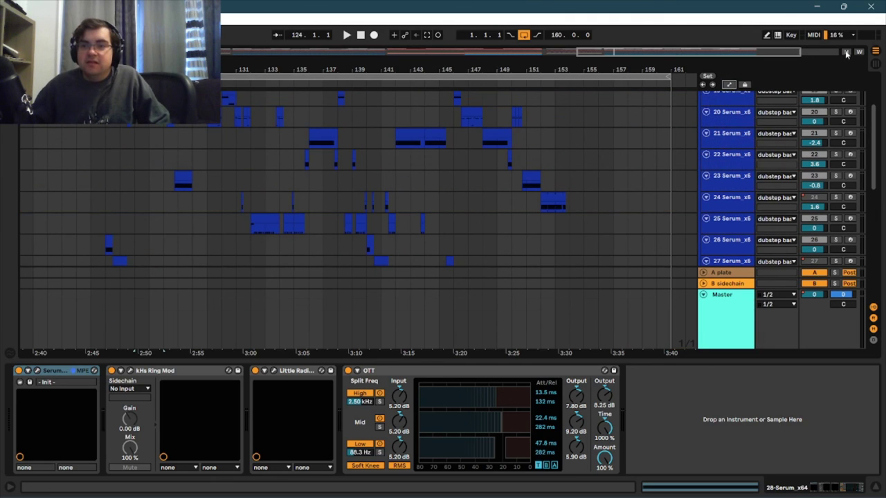
left_click(846, 52)
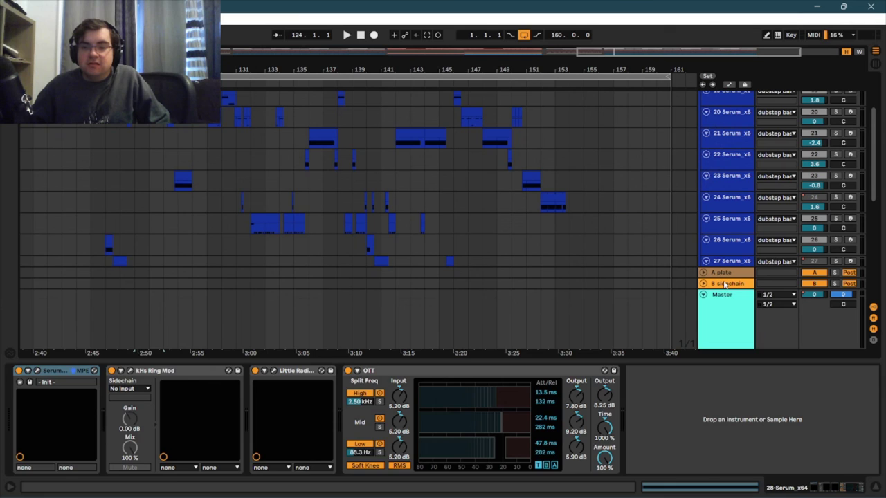
- Compare the sidechain return's two compressors with the Master's EQ Eight and Limiter, passing through the plate return, and reselect the sidechain return
left_click(725, 284)
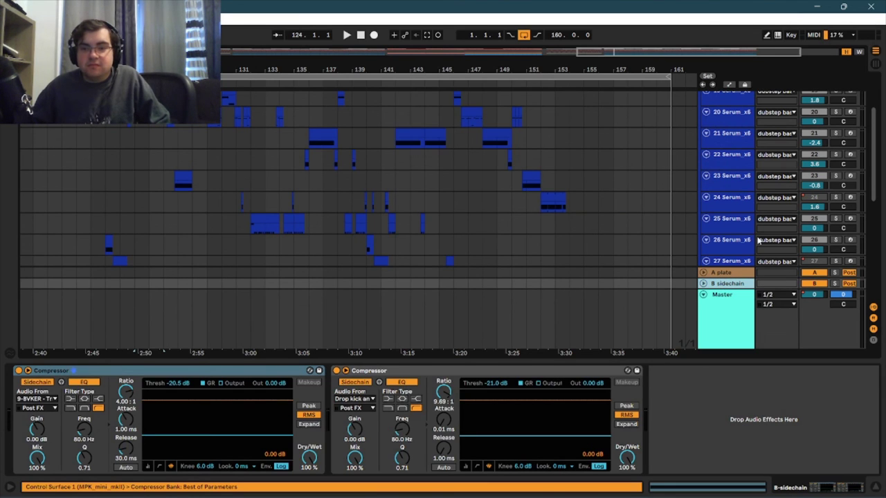
left_click_drag(688, 52, 269, 52)
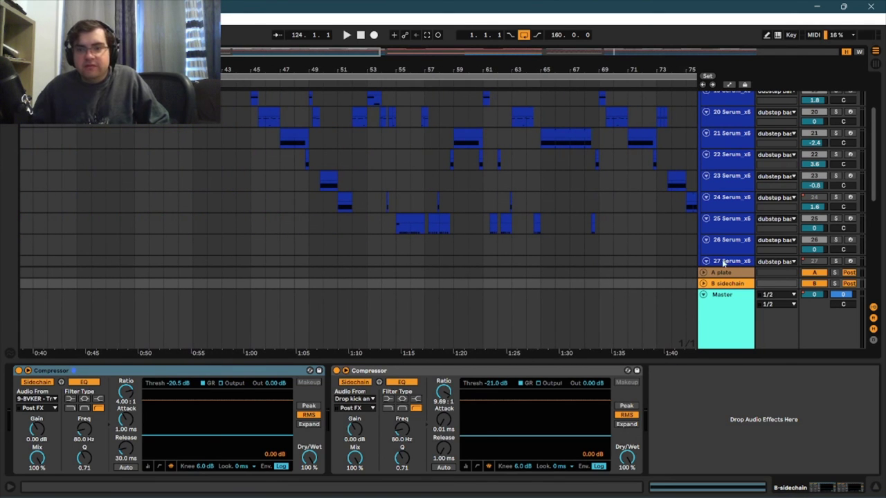
left_click(743, 273)
left_click(740, 284)
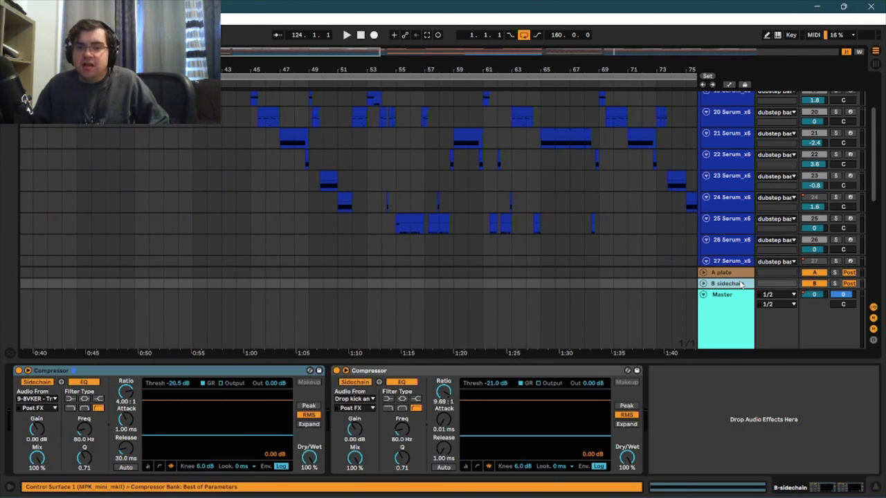
left_click(743, 274)
left_click(747, 294)
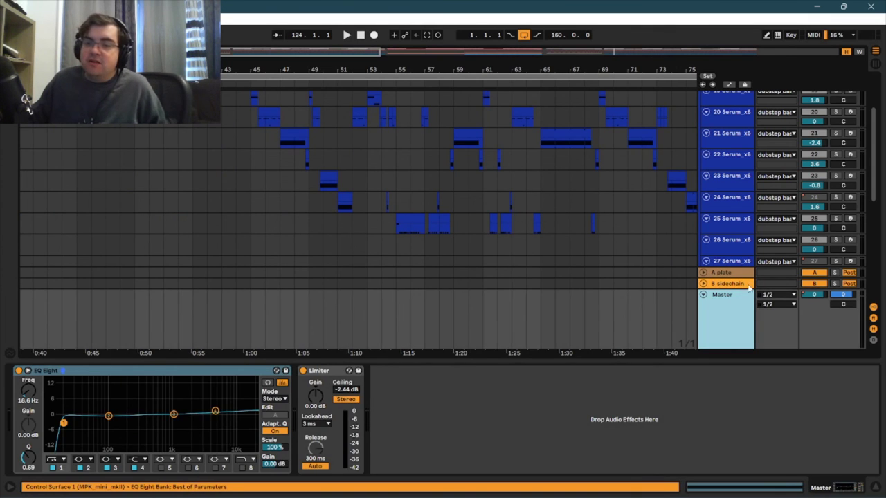
left_click(748, 284)
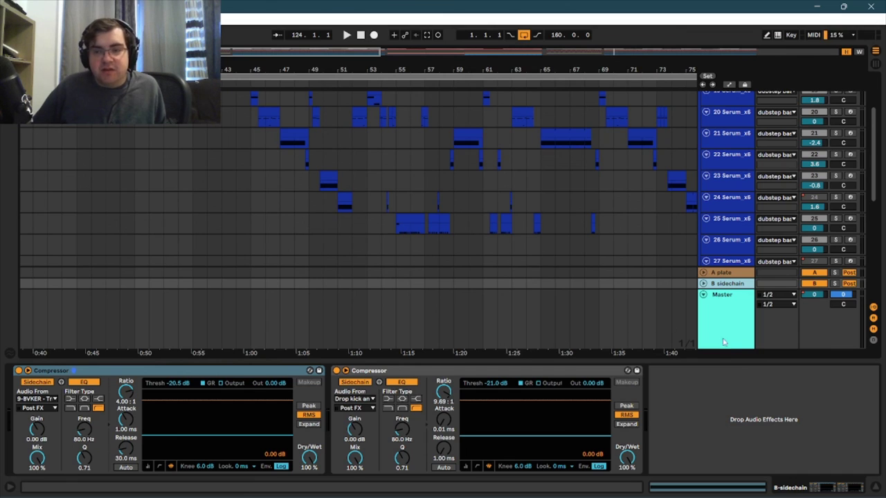
- Look through the drum and dubstep bass tracks, and select the sidechain return's second compressor, keyed from the drop kick group
scroll(800, 340, "up", 2)
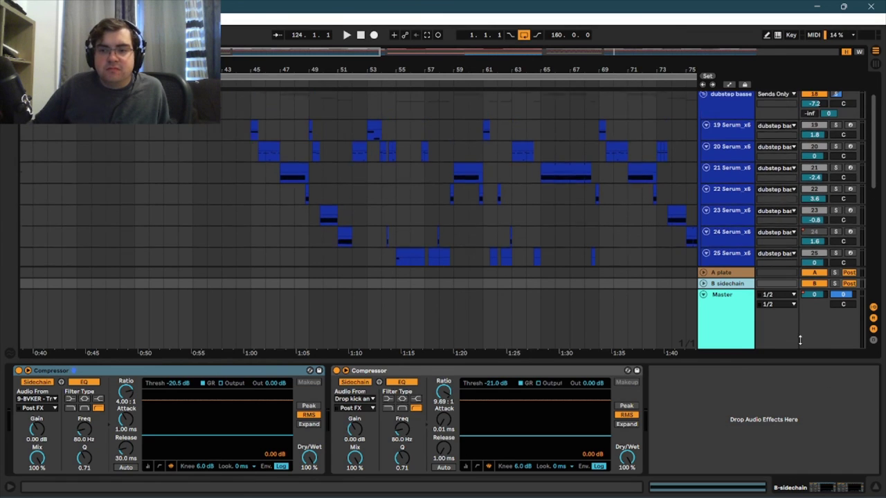
scroll(800, 340, "up", 3)
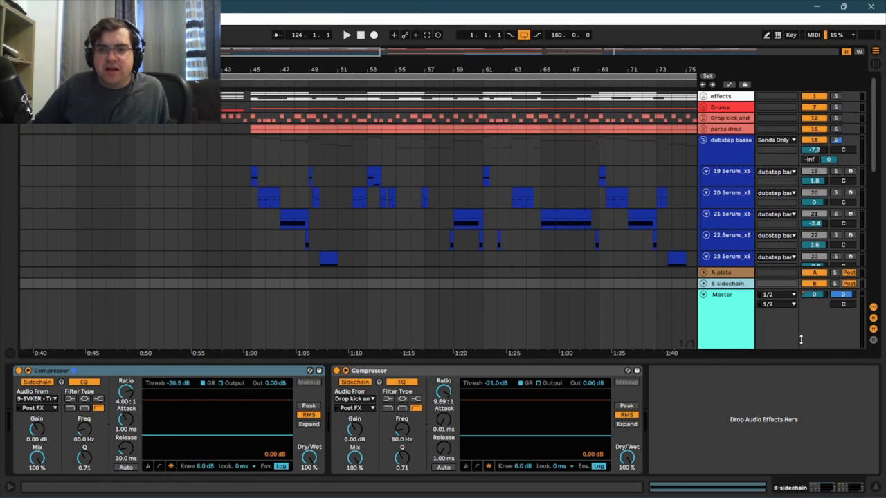
scroll(800, 339, "down", 6)
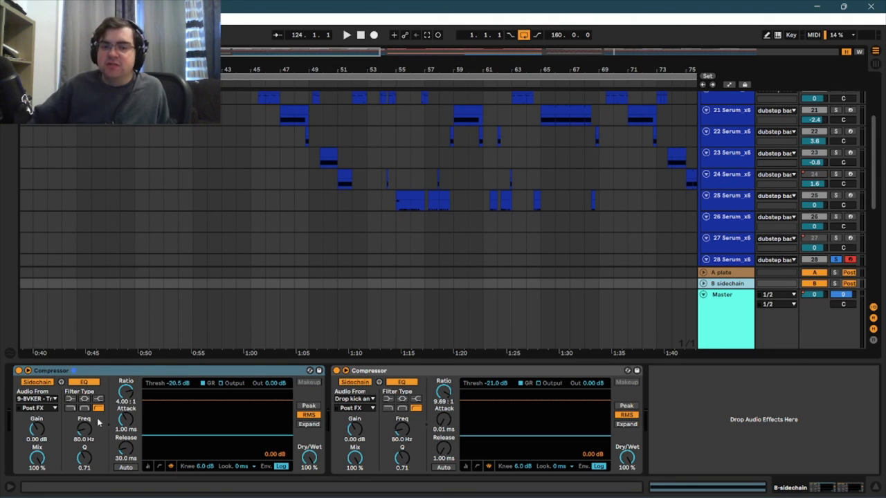
left_click(514, 375)
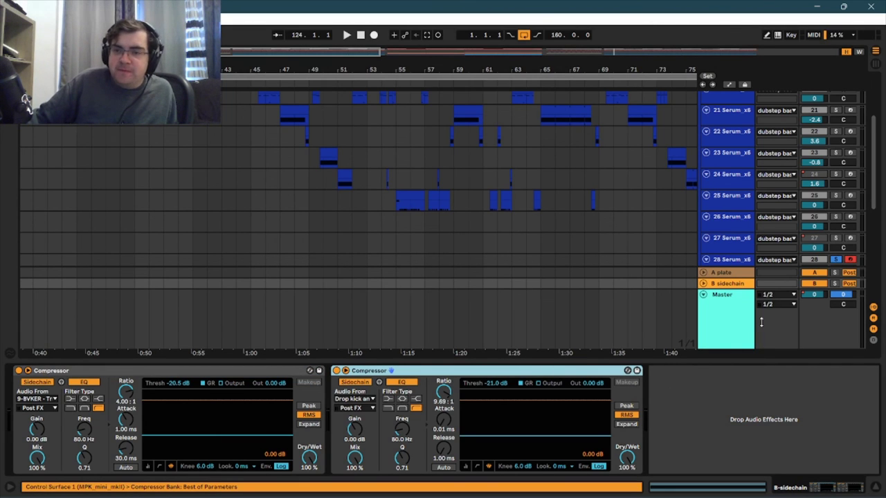
- Examine the dubstep basses group's Glue Compressor and Sends Only routing, check the remaining tracks' routing, and reselect the sidechain return
scroll(761, 321, "up", 4)
left_click(726, 97)
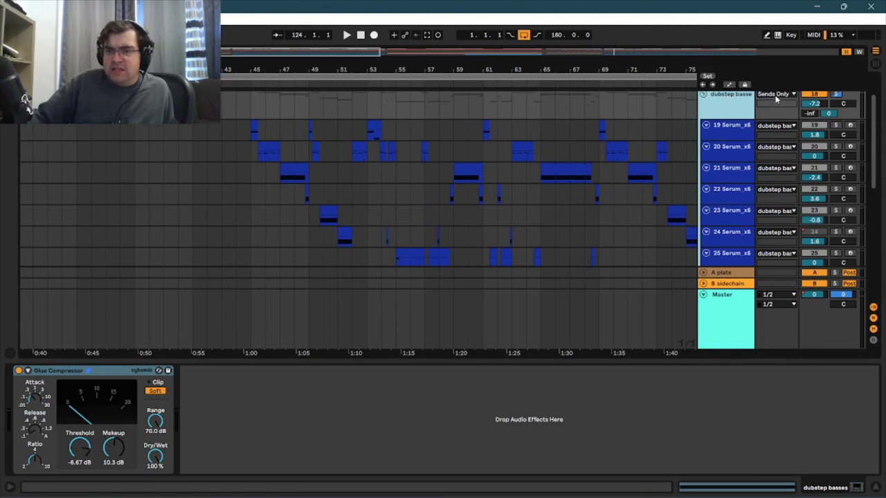
scroll(747, 104, "down", 3)
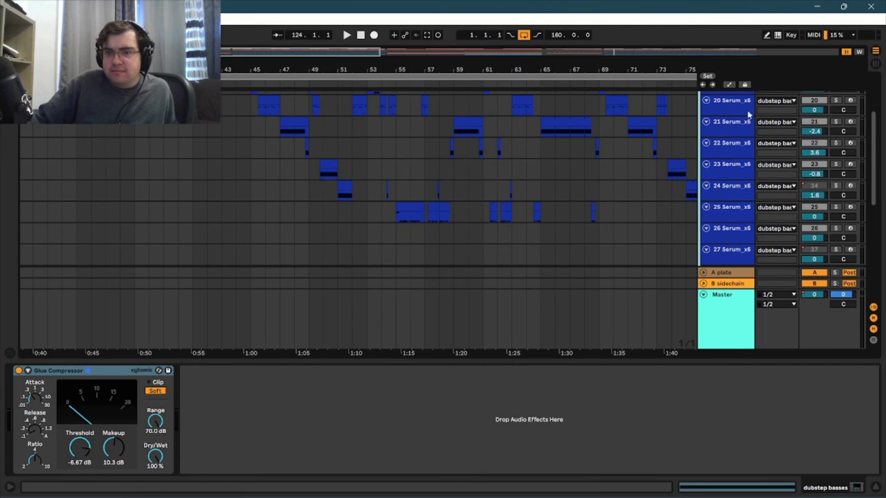
scroll(747, 151, "down", 6)
scroll(746, 178, "down", 3)
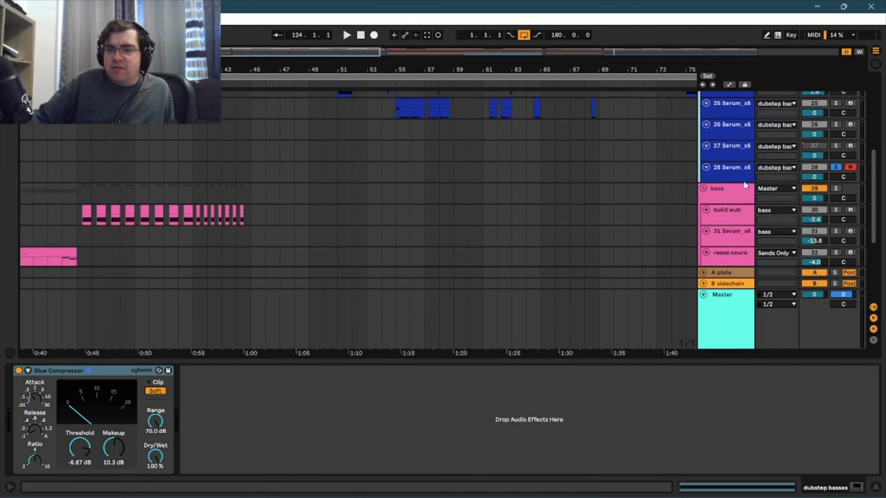
scroll(748, 176, "down", 5)
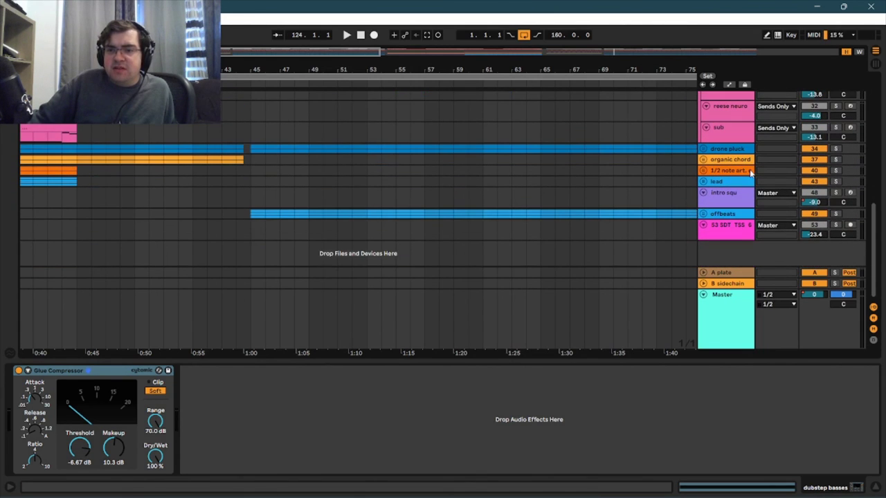
left_click(727, 284)
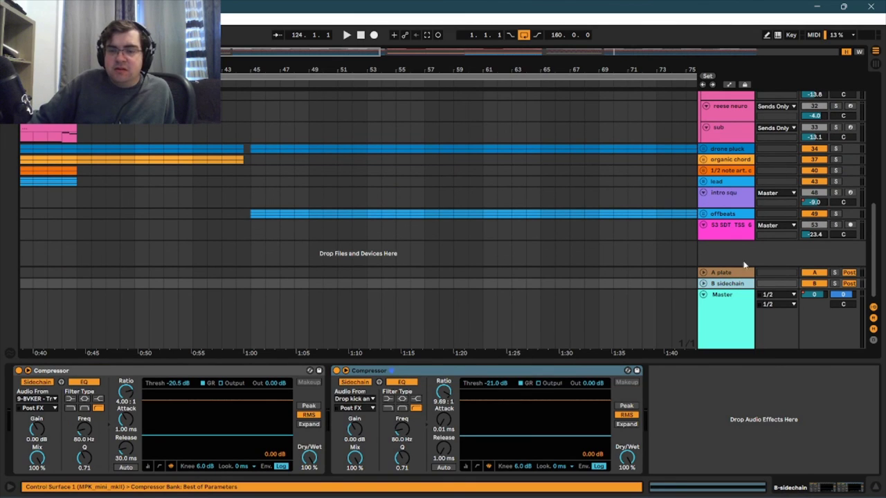
- Examine the plate return's EQ Eight and RO-GOLD reverb settings, and close the plugin window
scroll(740, 250, "up", 2)
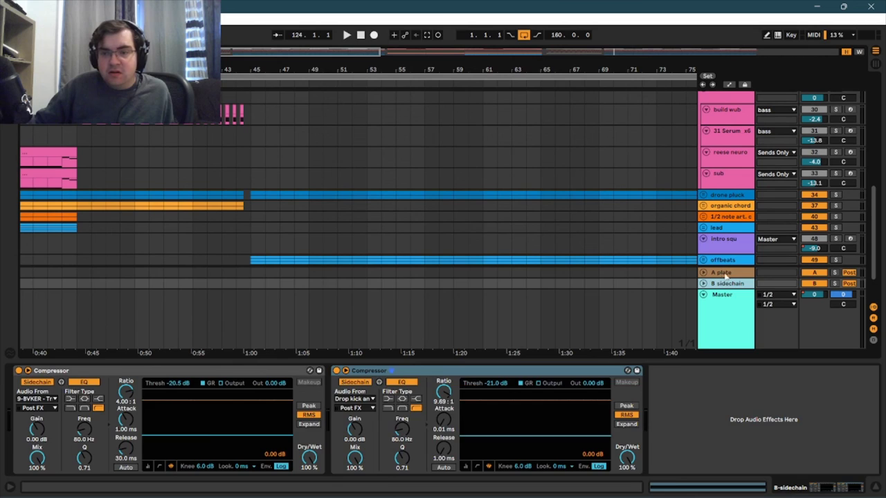
left_click(727, 274)
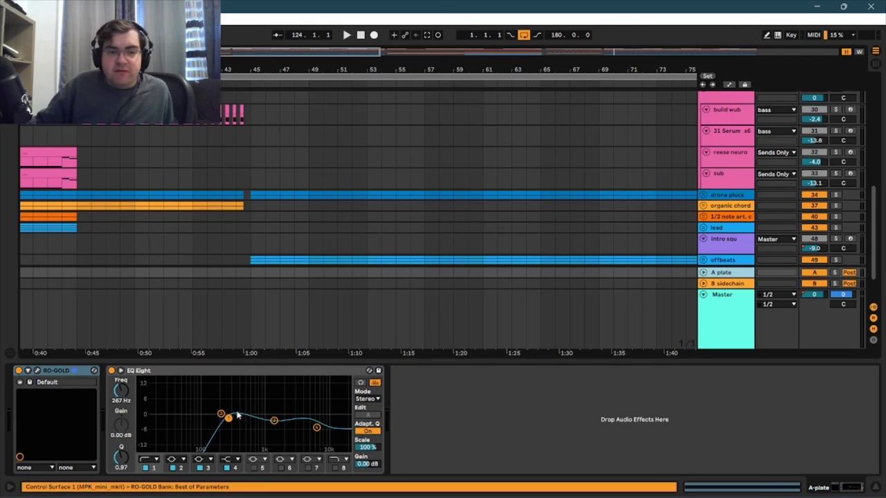
left_click(37, 371)
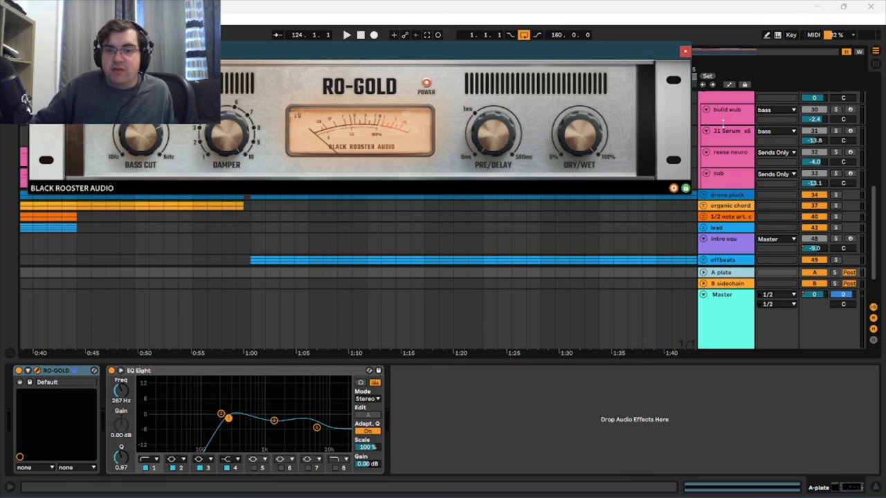
left_click(684, 51)
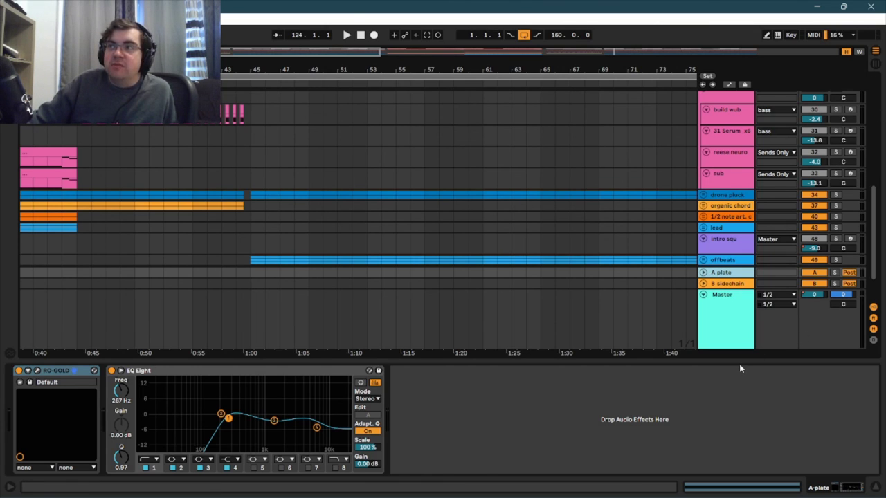
- View the end of the arrangement, and switch to Session View to show the mixer channels and sends
left_click_drag(347, 50, 805, 51)
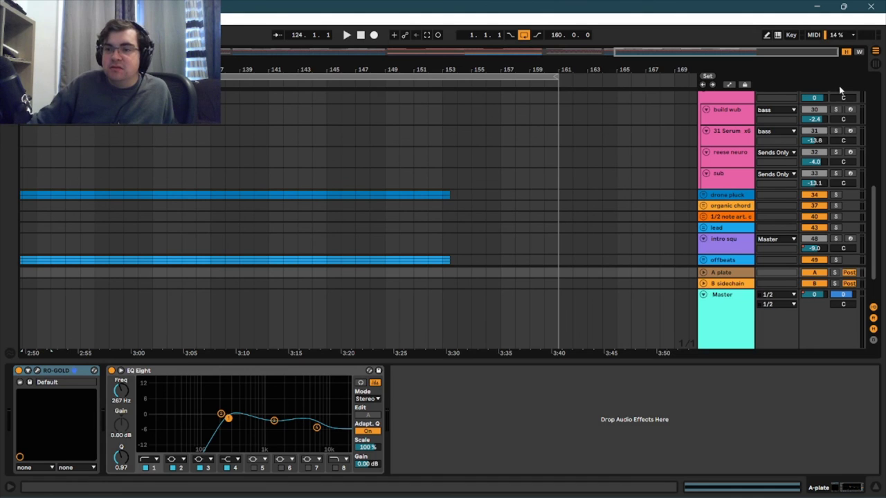
left_click(873, 63)
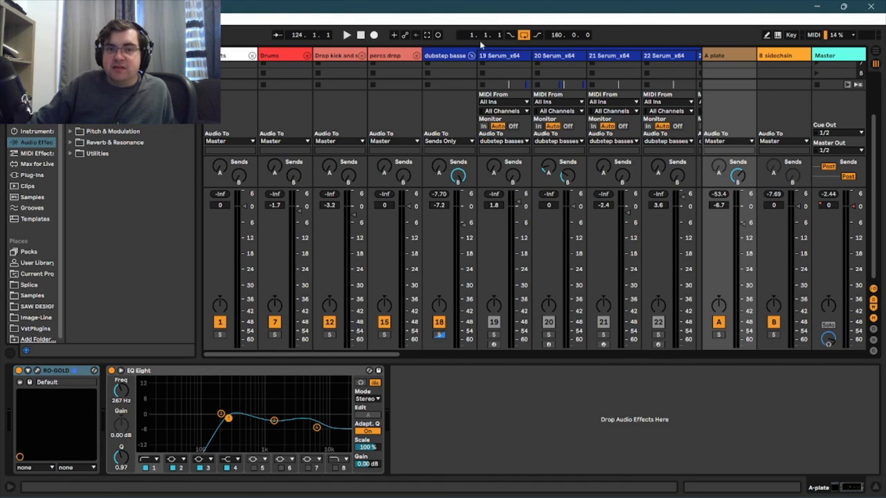